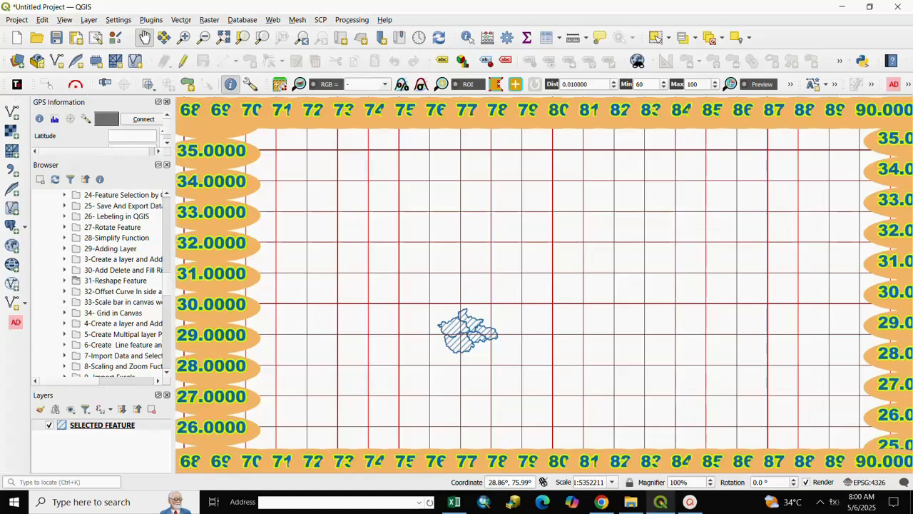
Step: Enable the map canvas grid decoration with grid type Line and colour its line symbol red
scroll(454, 345, "up", 3)
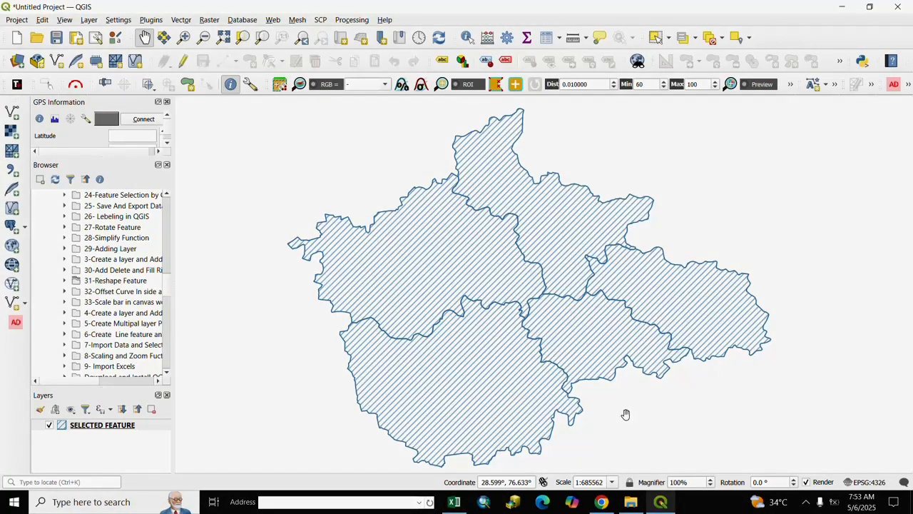
left_click(64, 20)
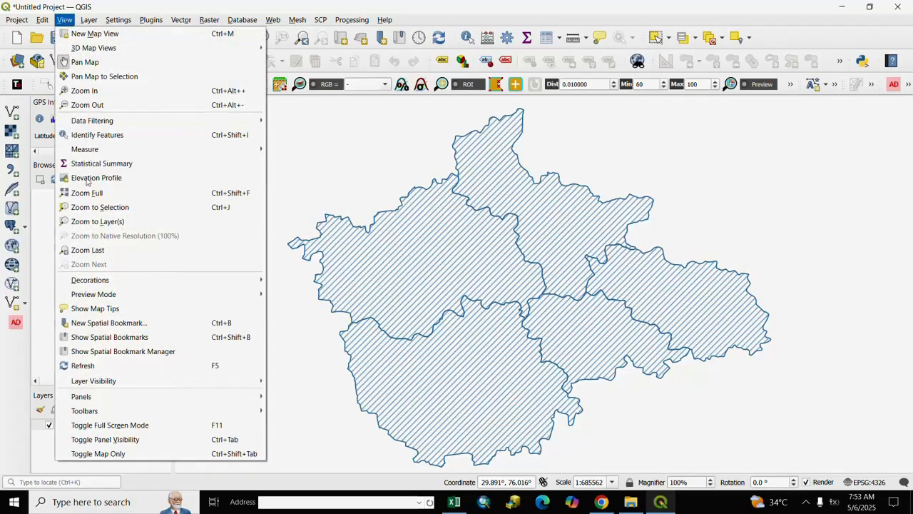
mouse_move(92, 281)
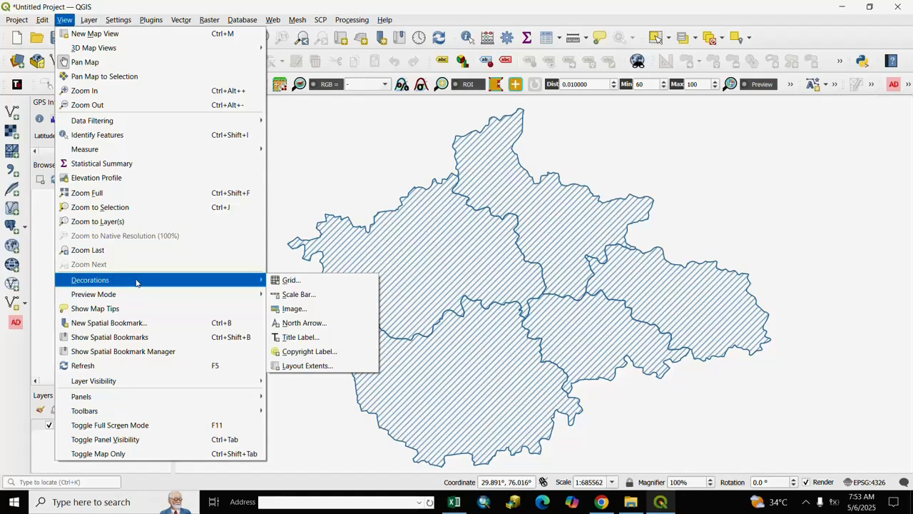
left_click(290, 280)
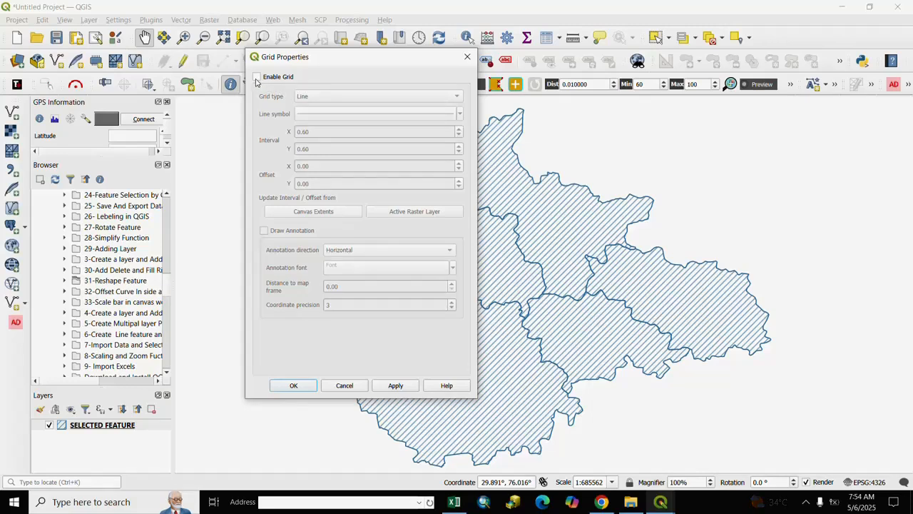
left_click(256, 77)
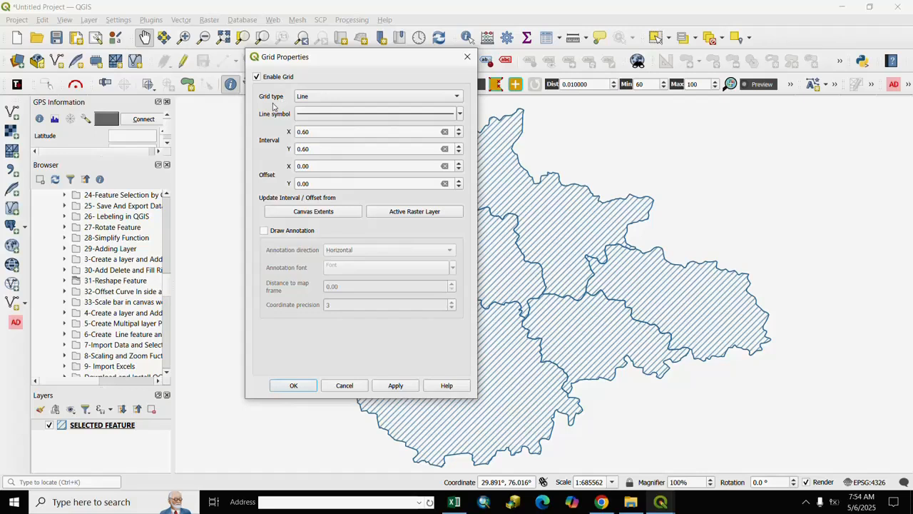
left_click(455, 96)
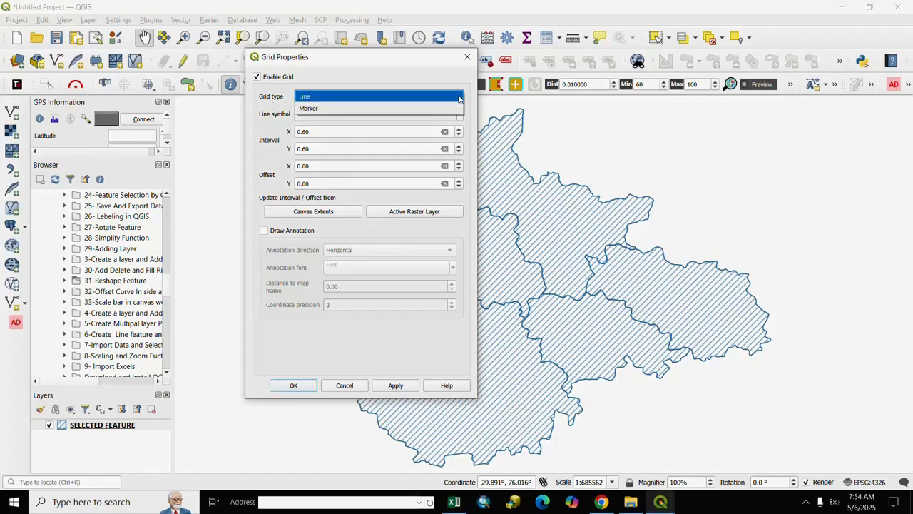
left_click(324, 97)
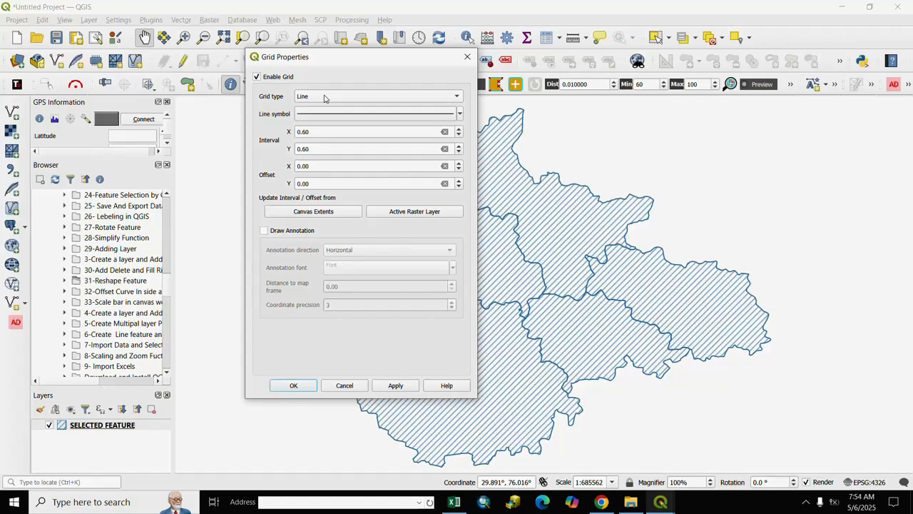
left_click(460, 116)
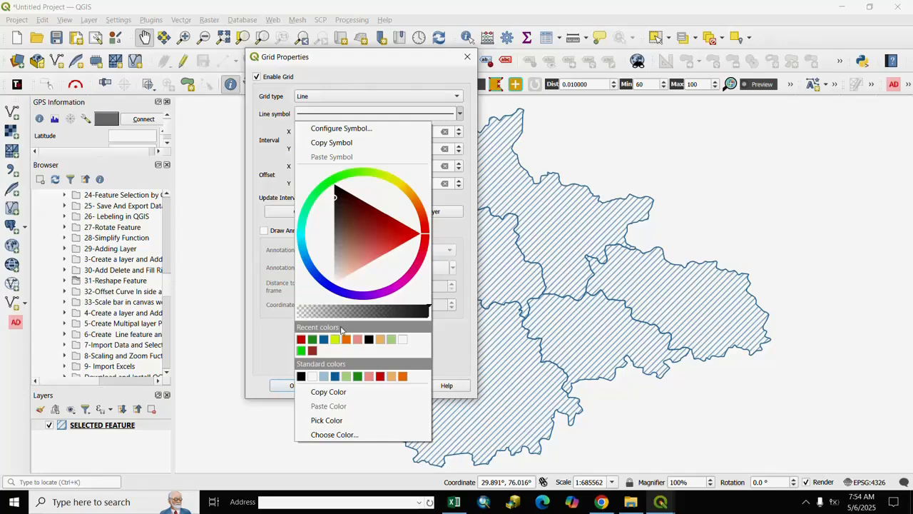
left_click(301, 340)
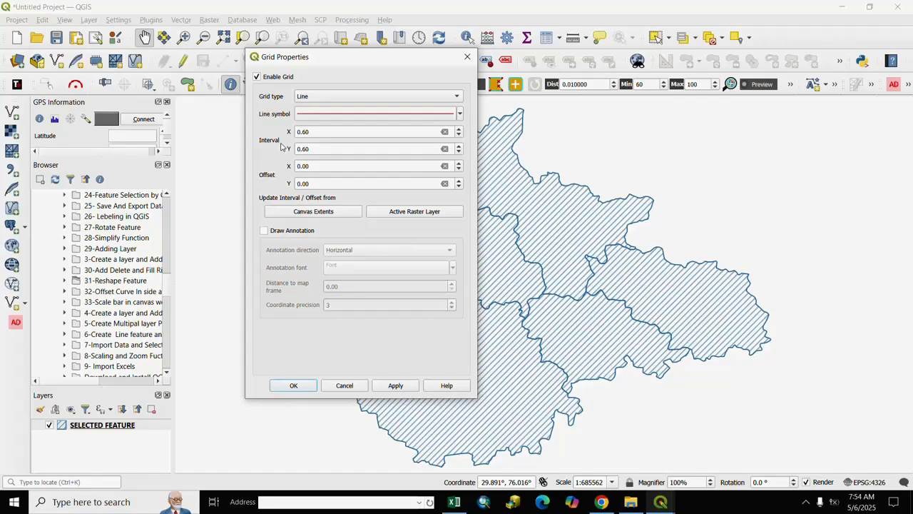
Step: Set the grid interval to 1.00 in both X and Y
left_click(321, 133)
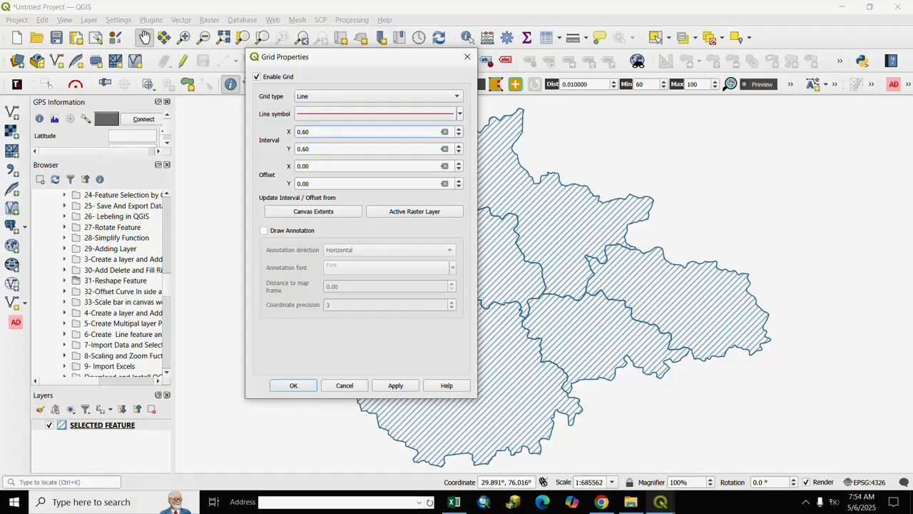
left_click(459, 128)
left_click(323, 133)
left_click(315, 149)
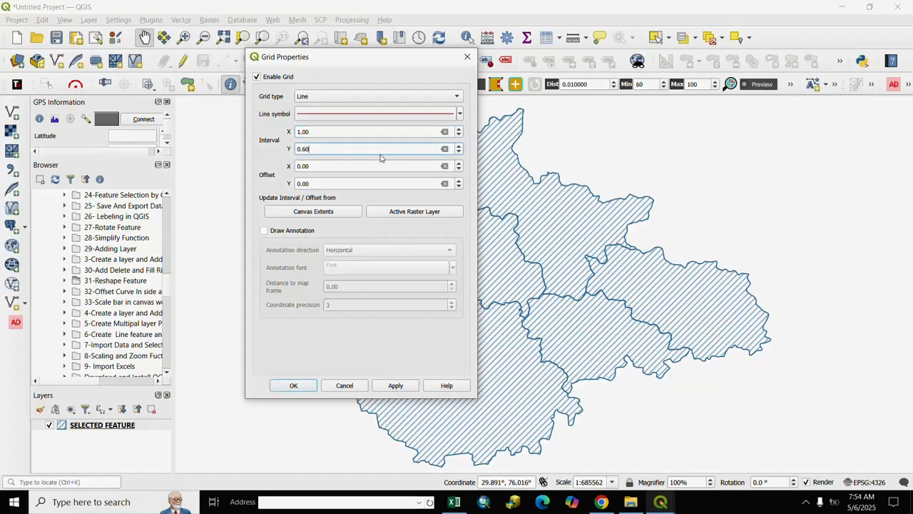
key("BackSpace")
key("BackSpace")
key("BackSpace")
type("1")
Step: Set the grid offset to 1.00 in both X and Y
left_click(275, 164)
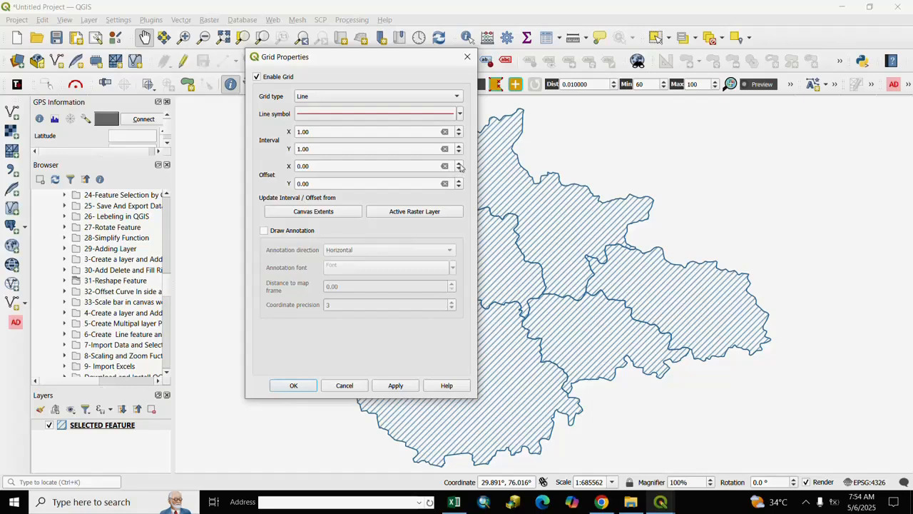
left_click(460, 164)
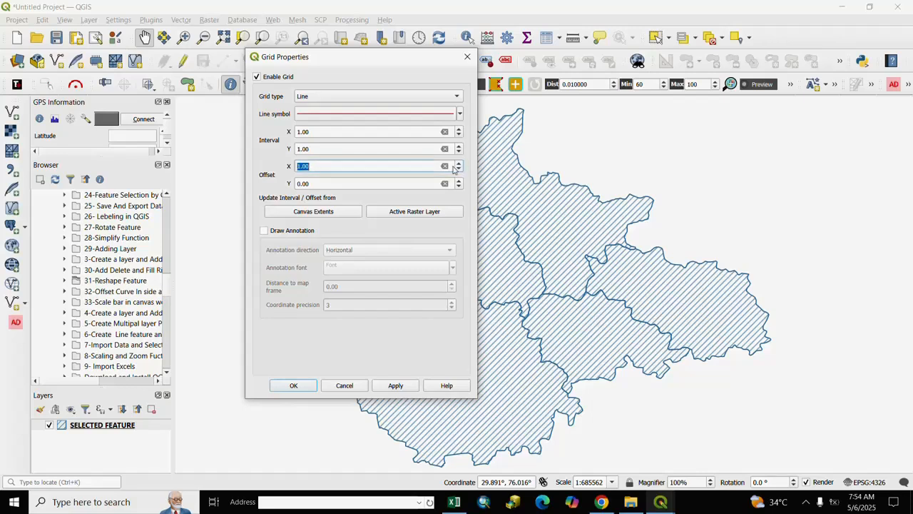
left_click(284, 190)
left_click(458, 181)
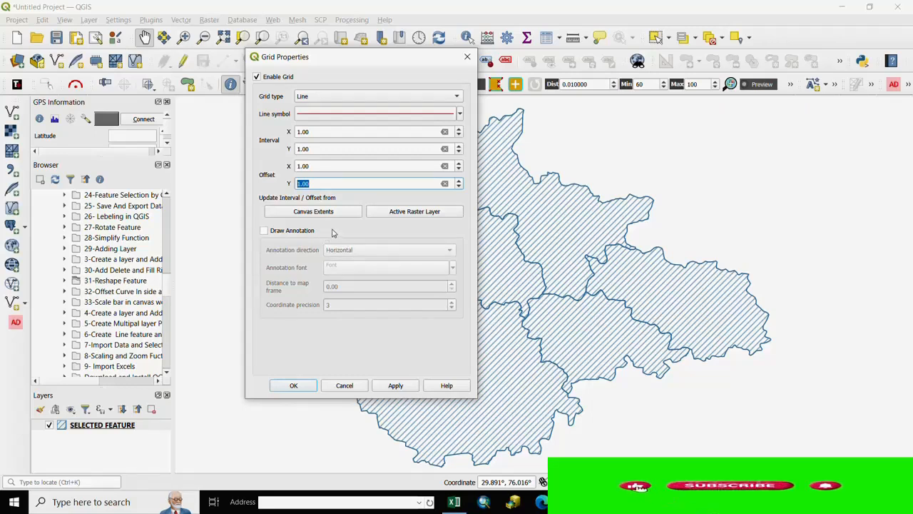
Step: Turn on drawing of grid annotations, keeping the Horizontal annotation direction
left_click(264, 231)
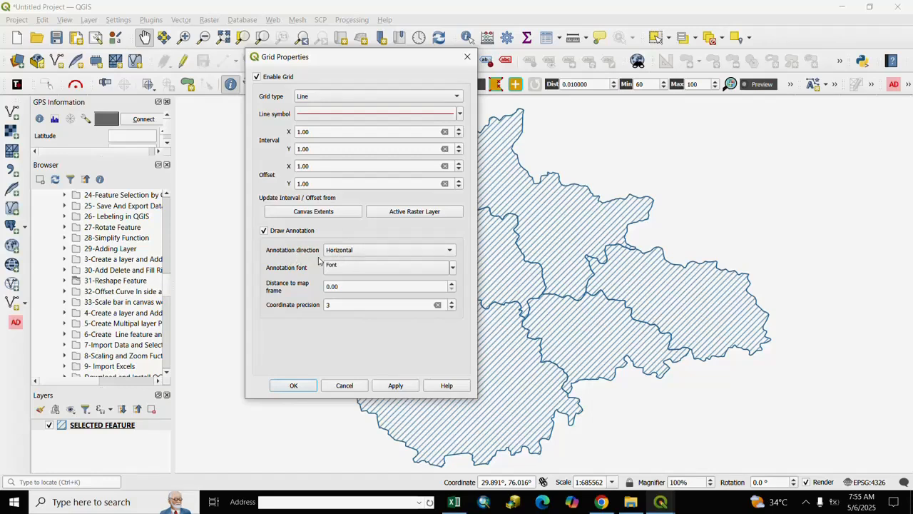
left_click(451, 252)
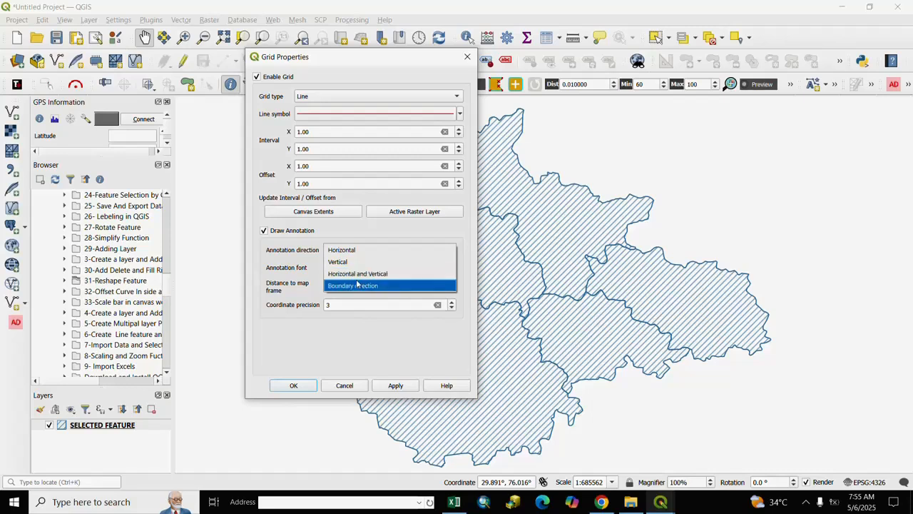
left_click(314, 267)
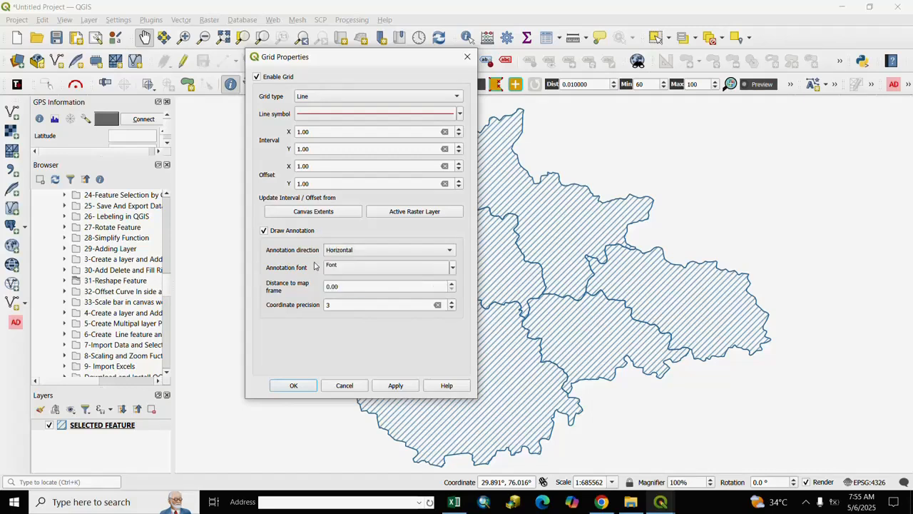
Step: Set the grid annotation font size to 20 points
left_click(335, 269)
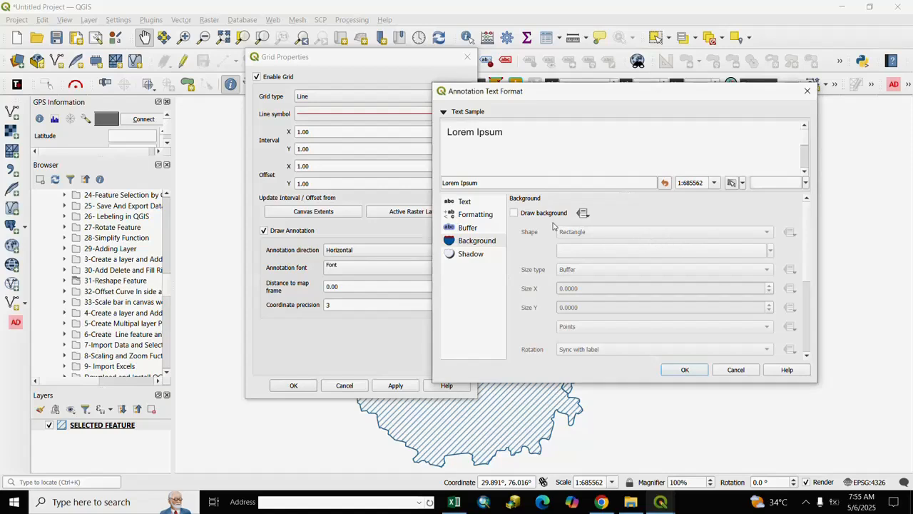
left_click(470, 205)
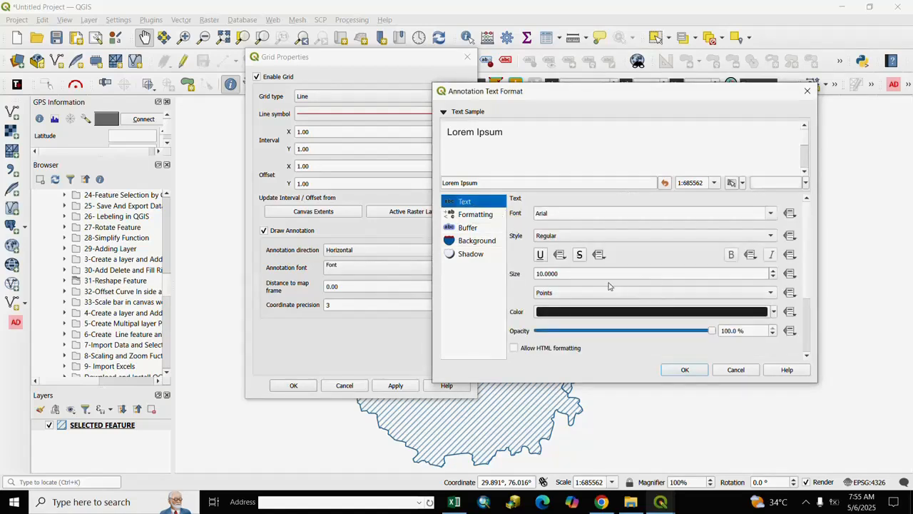
left_click(539, 273)
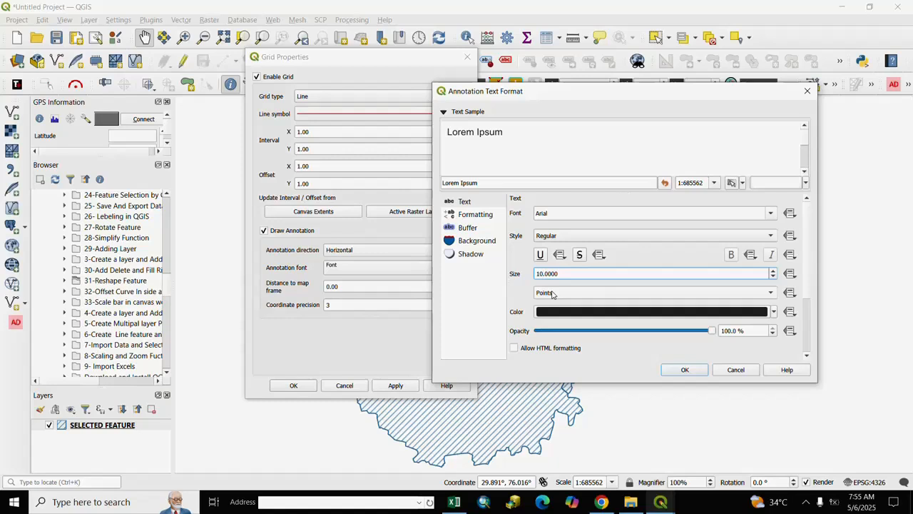
key("BackSpace")
type("20")
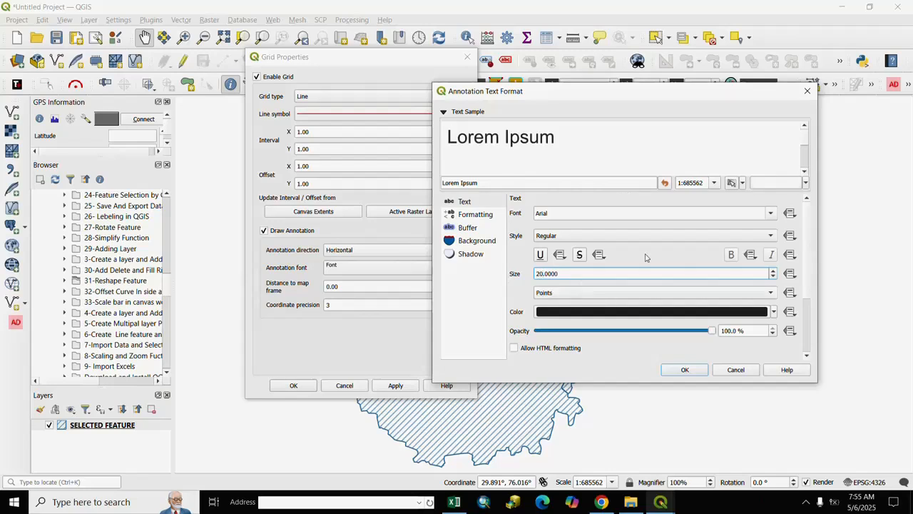
Step: Change the annotation font to Arial Black and colour the text blue
left_click(617, 235)
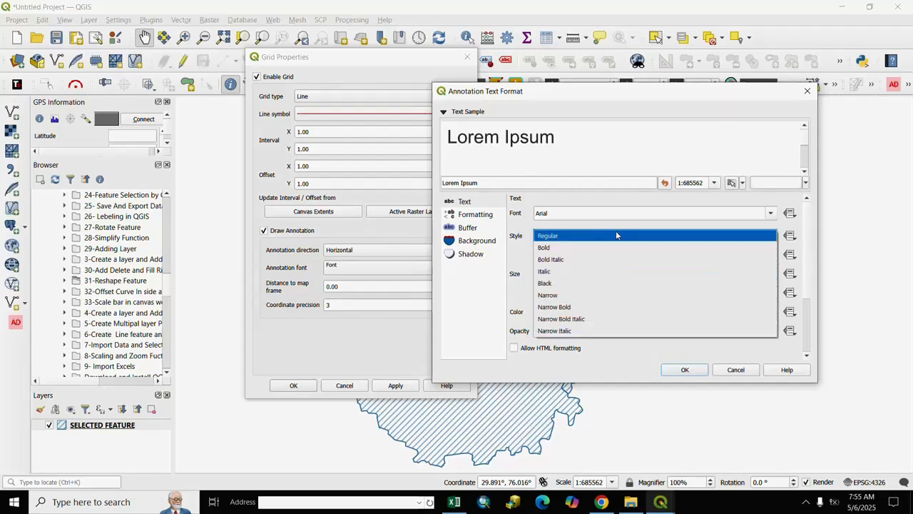
left_click(767, 214)
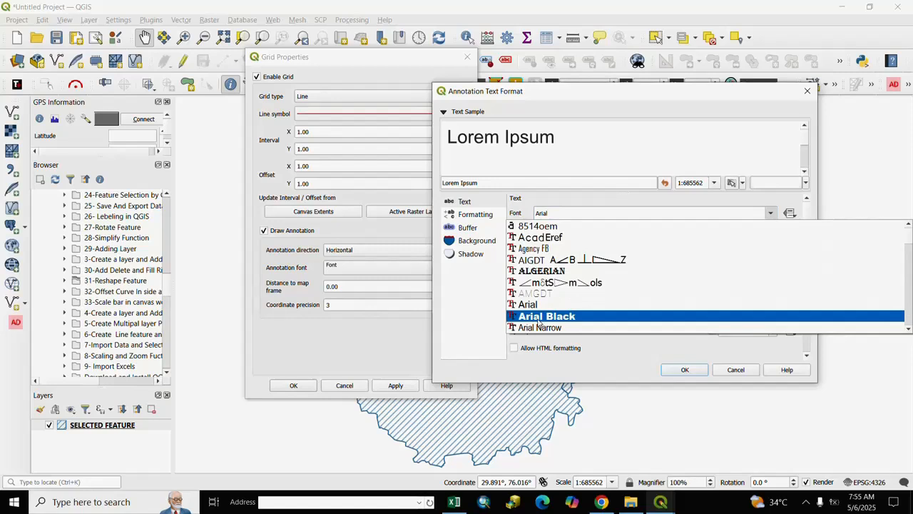
left_click(539, 319)
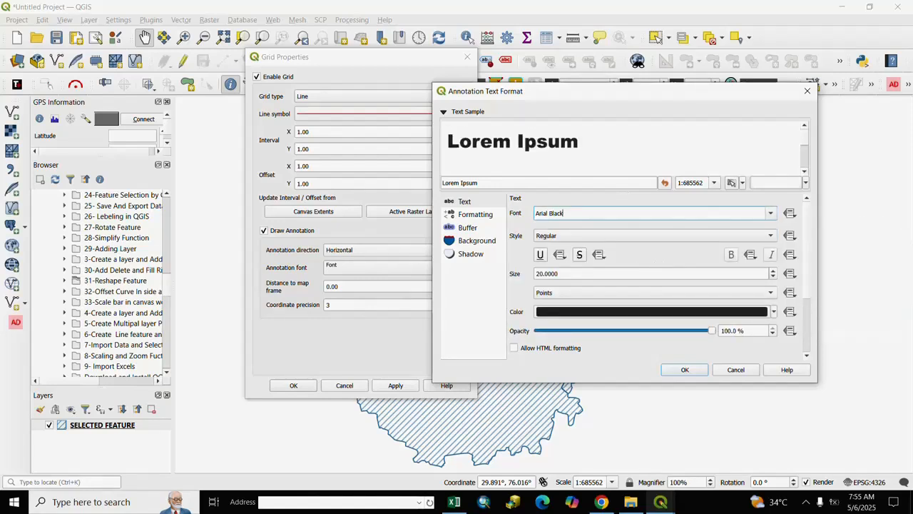
left_click(774, 314)
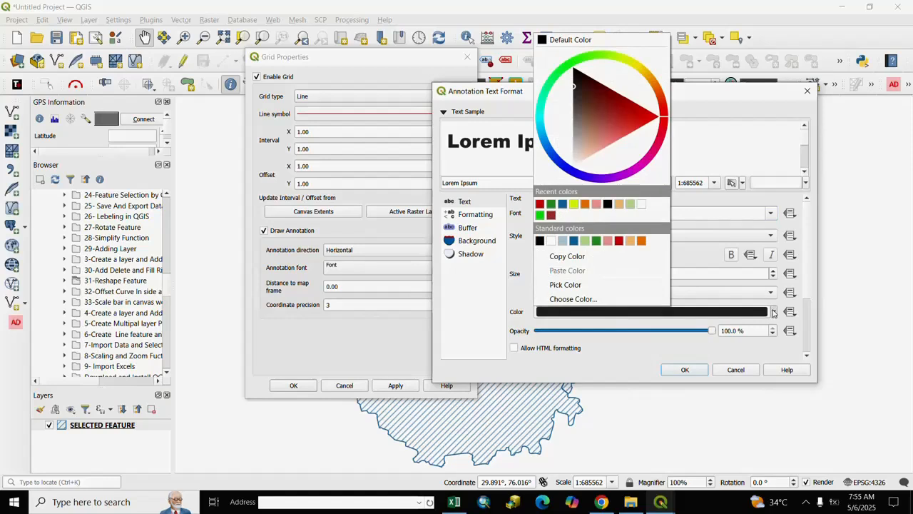
left_click(562, 204)
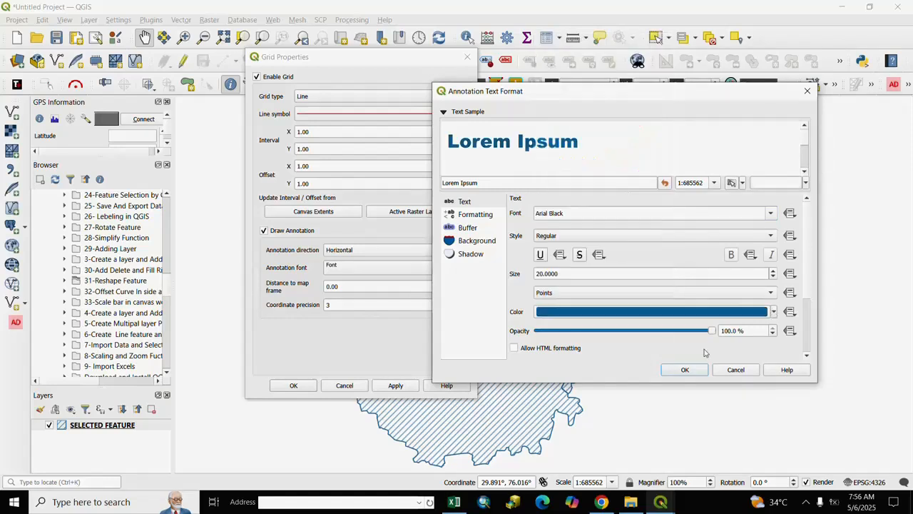
Step: Add a text buffer to the annotations, 1.3 mm in size, yellow-green, with the Round pen join style
left_click(463, 228)
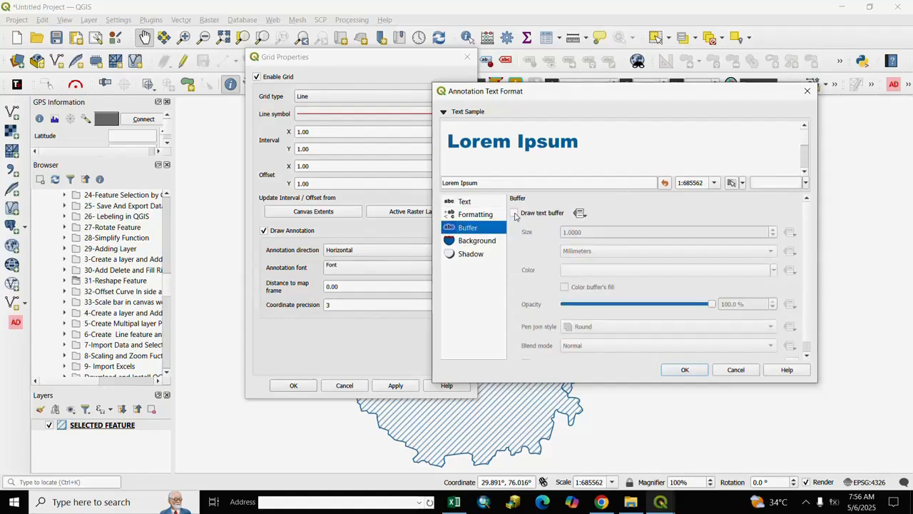
left_click(515, 213)
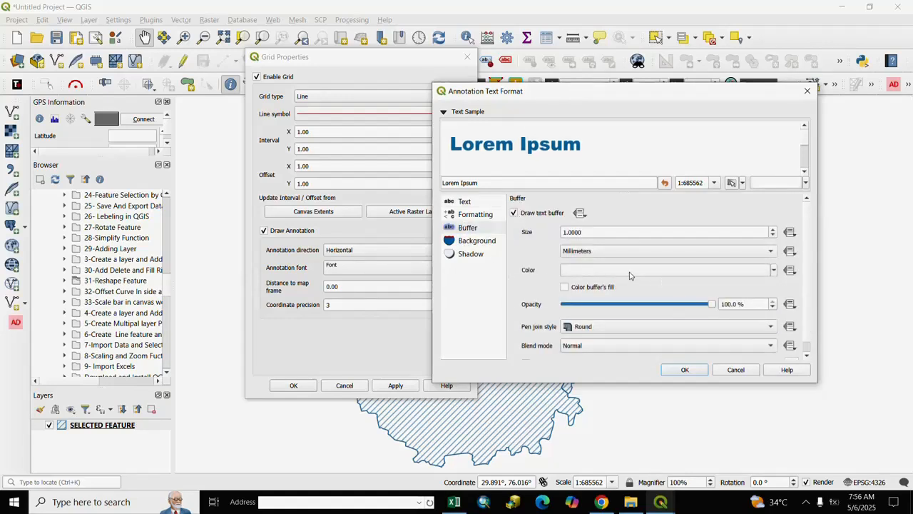
left_click(772, 231)
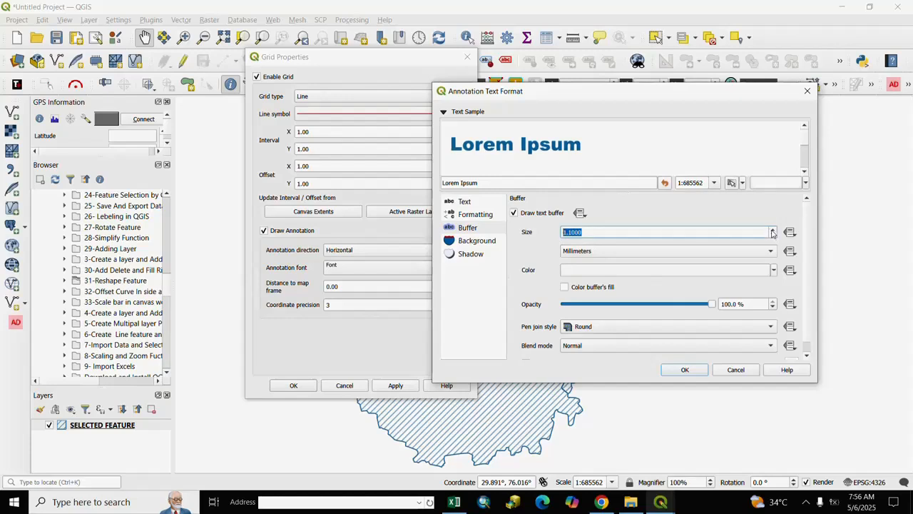
left_click(773, 232)
left_click(772, 232)
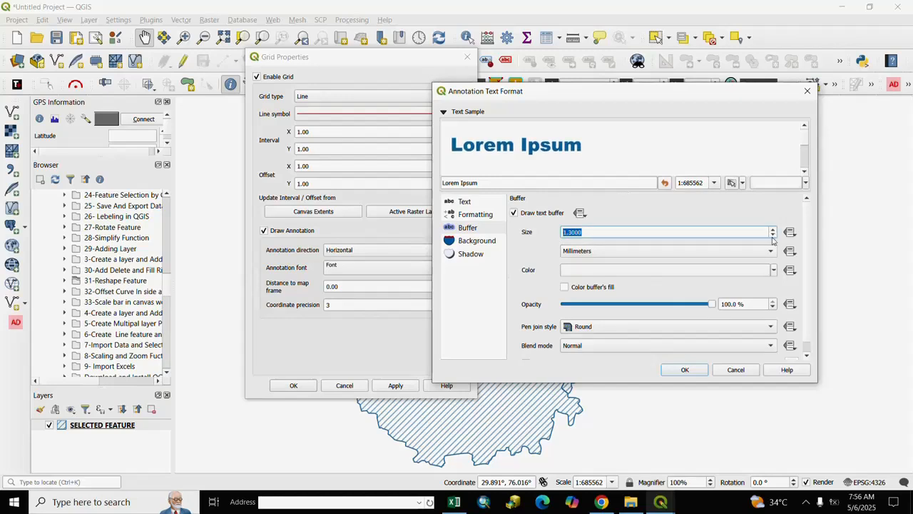
left_click(774, 270)
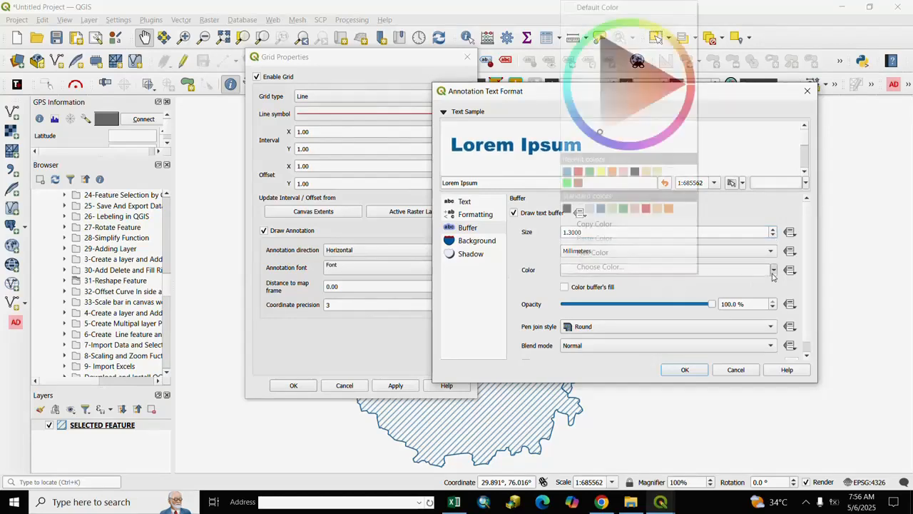
left_click(601, 171)
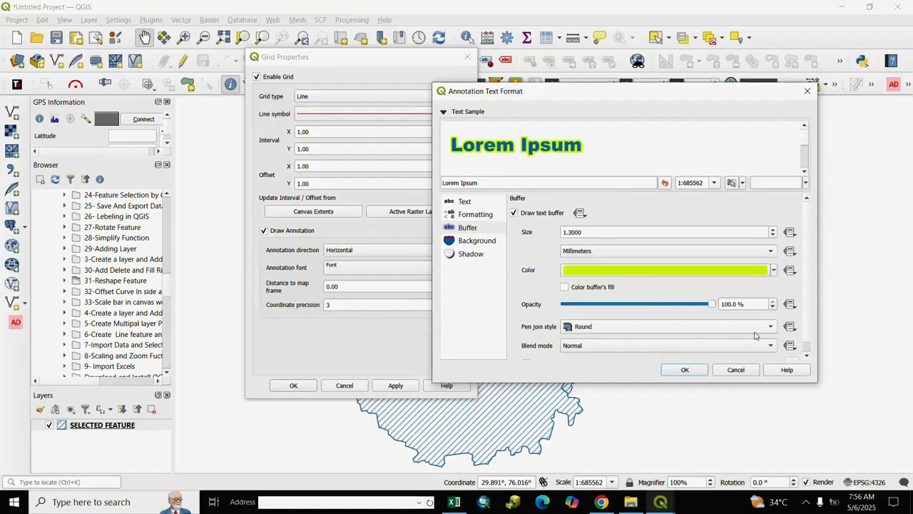
left_click(592, 327)
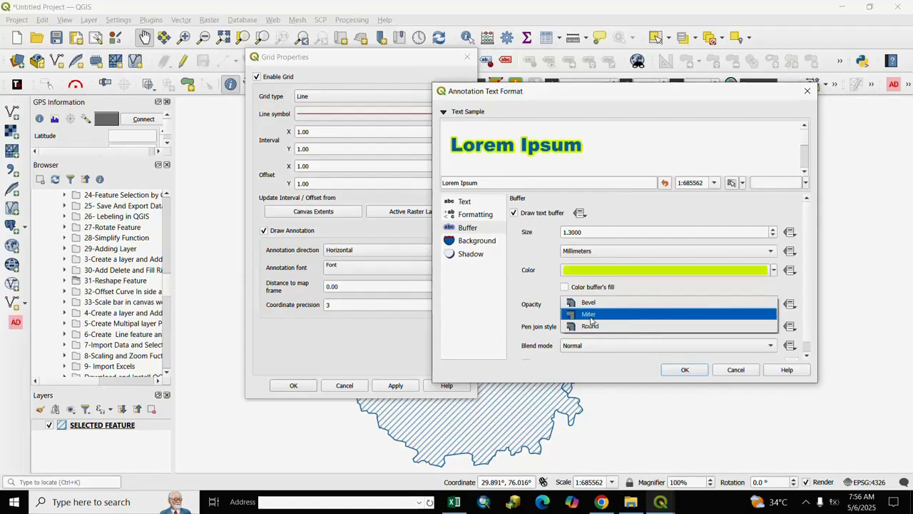
left_click(597, 327)
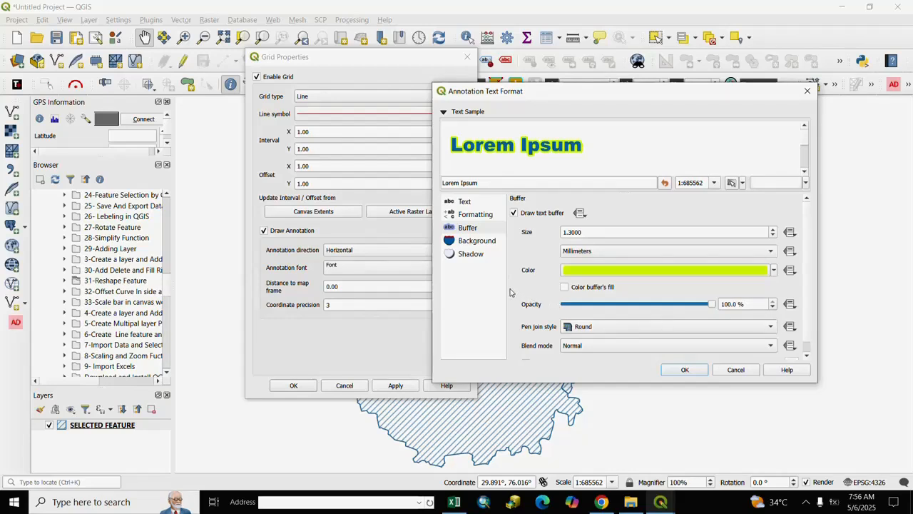
Step: Draw a light orange Ellipse background behind the annotation text, keeping the Buffer size type, and accept the text format
left_click(471, 241)
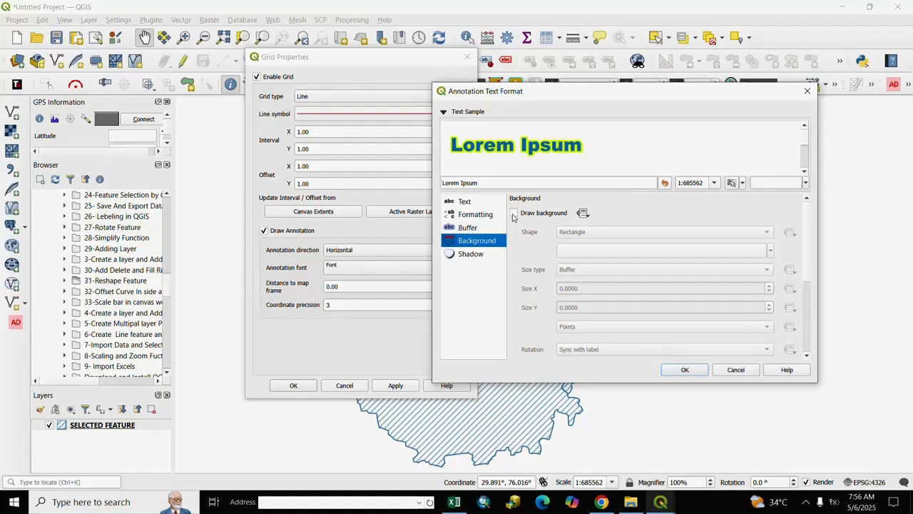
left_click(514, 213)
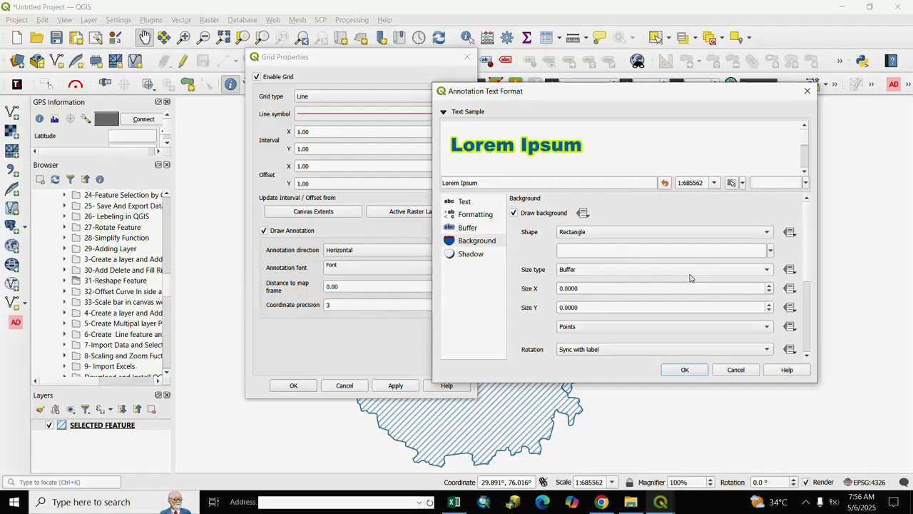
left_click(770, 234)
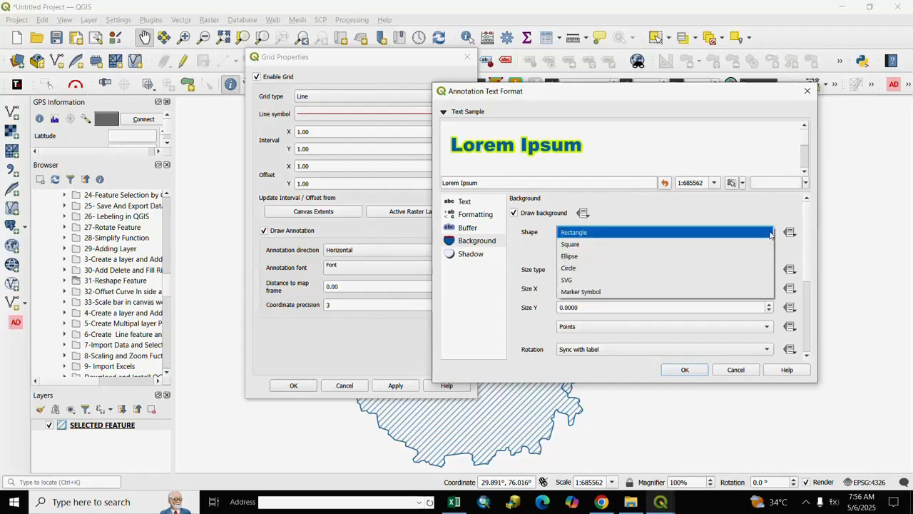
left_click(568, 257)
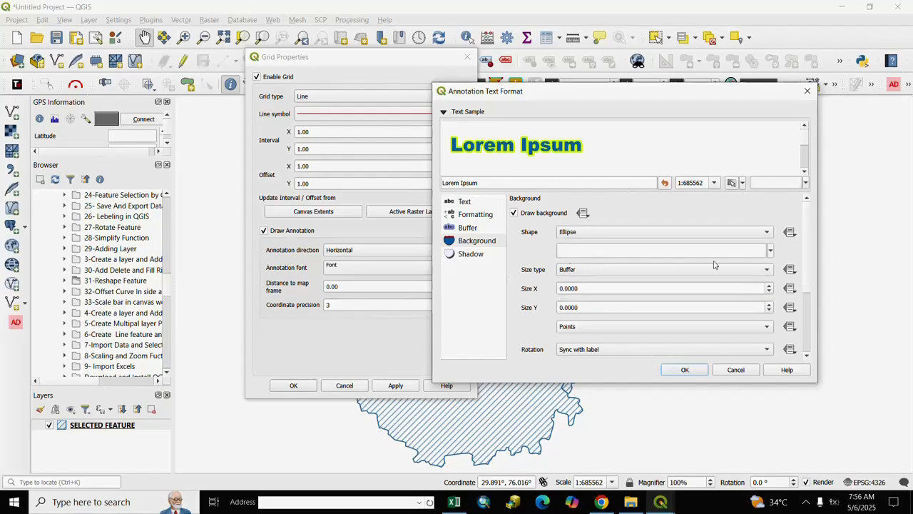
left_click(769, 252)
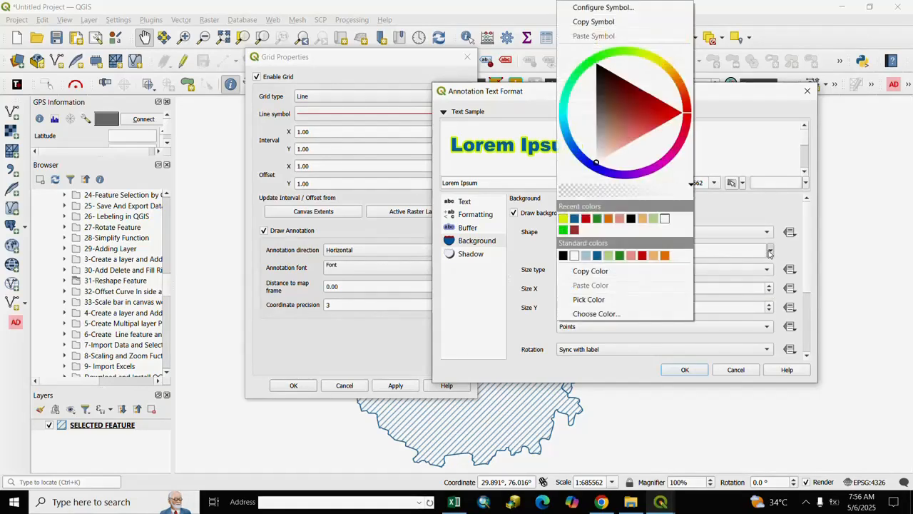
left_click(642, 218)
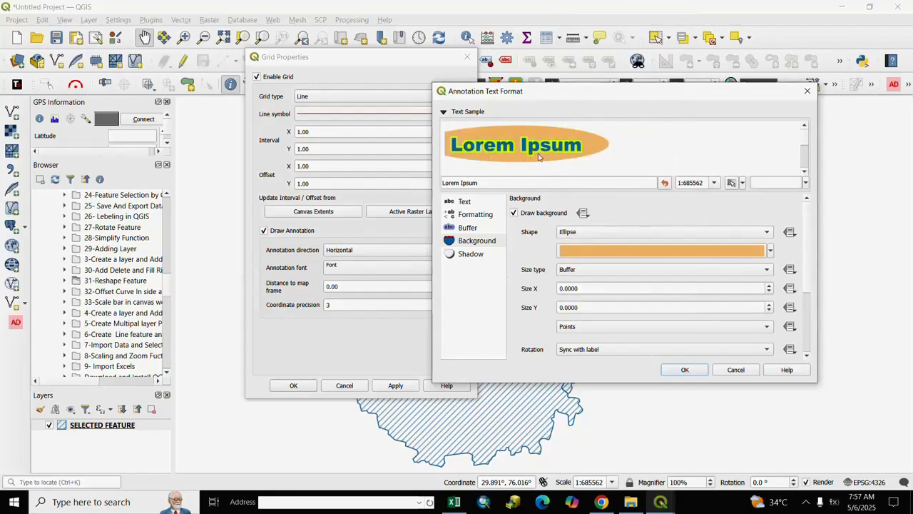
left_click(768, 271)
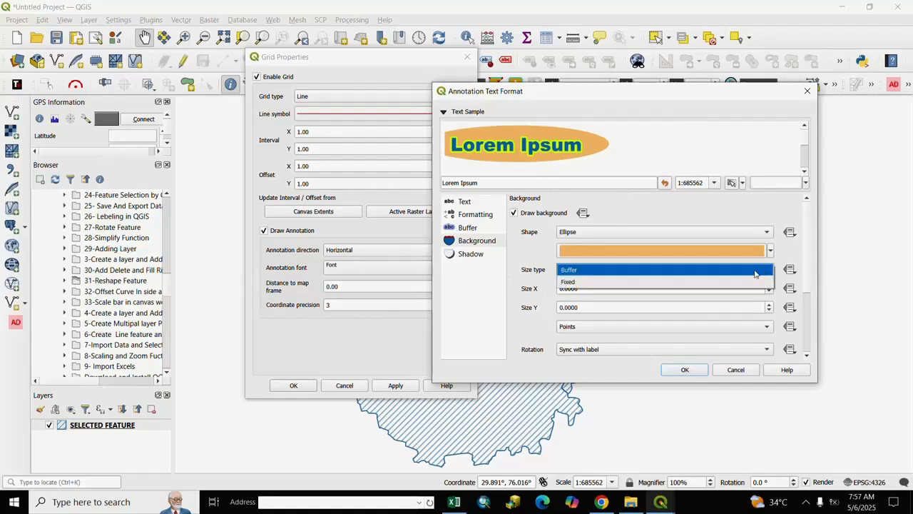
left_click(576, 271)
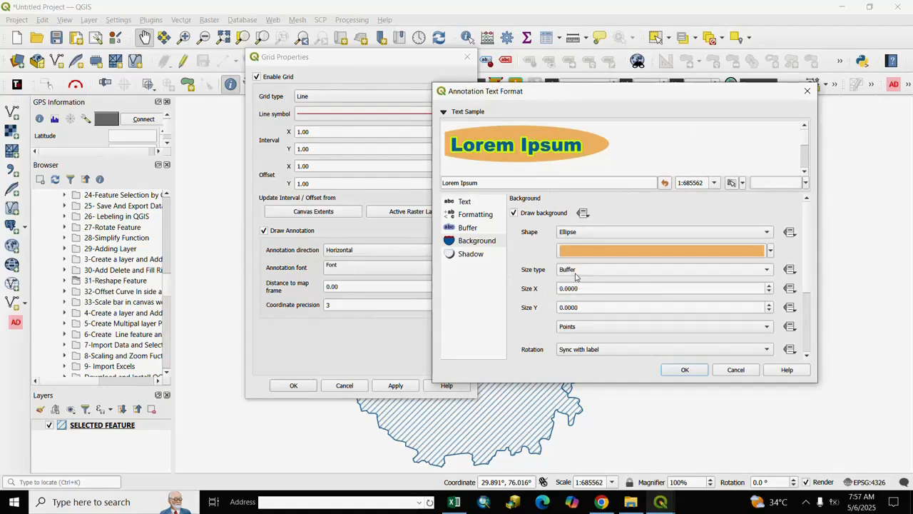
left_click(684, 370)
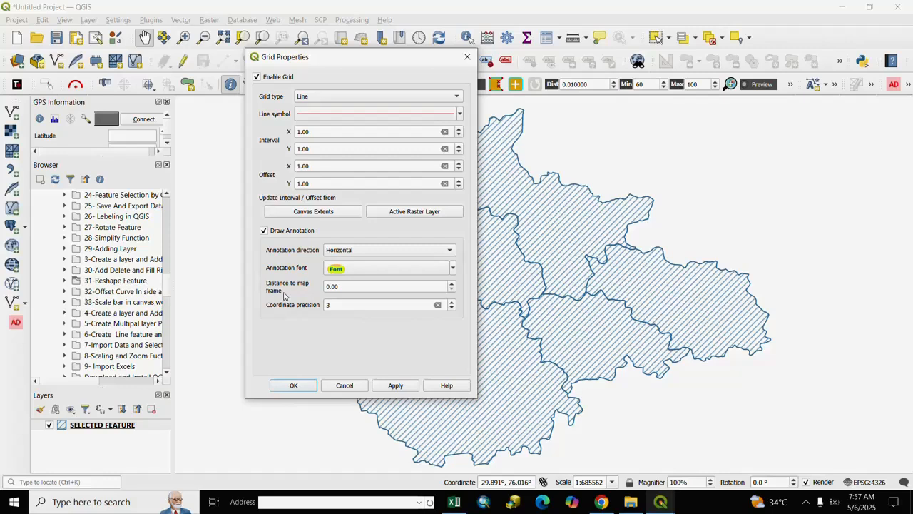
Step: Set the grid annotations' distance to the map frame to 2.00
left_click(451, 285)
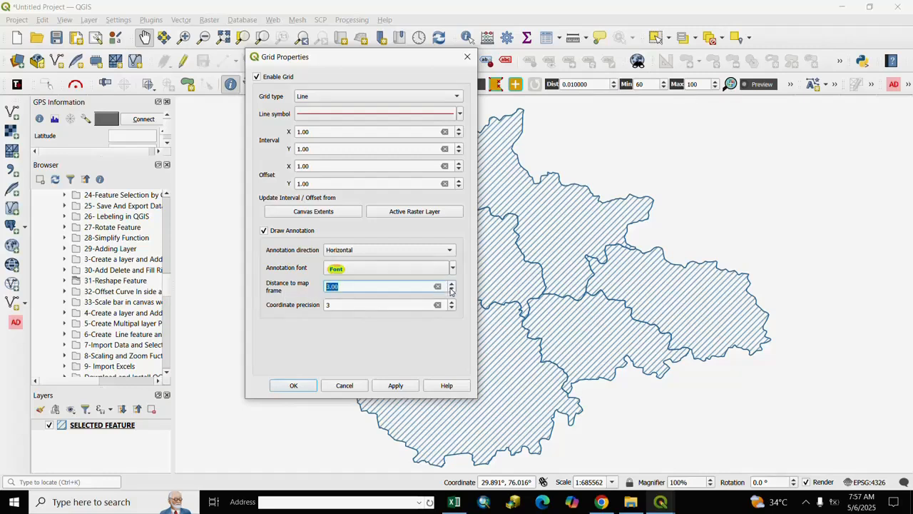
left_click(451, 286)
left_click(347, 340)
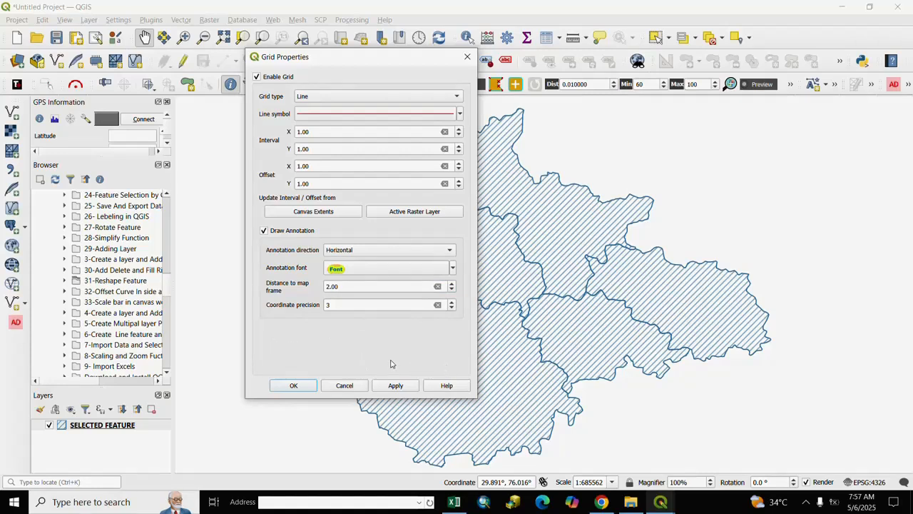
Step: Set the coordinate precision to 4 and apply the grid decoration to the map canvas
left_click_drag(416, 57, 353, 60)
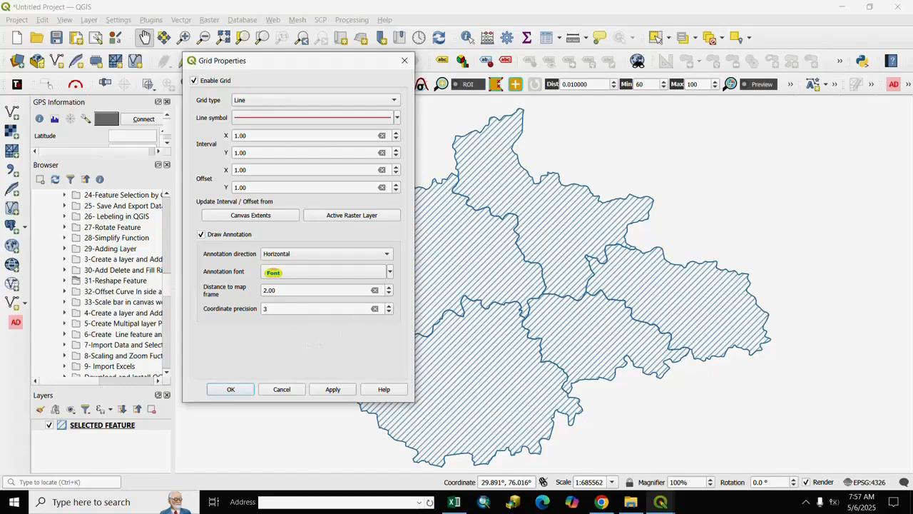
left_click(388, 305)
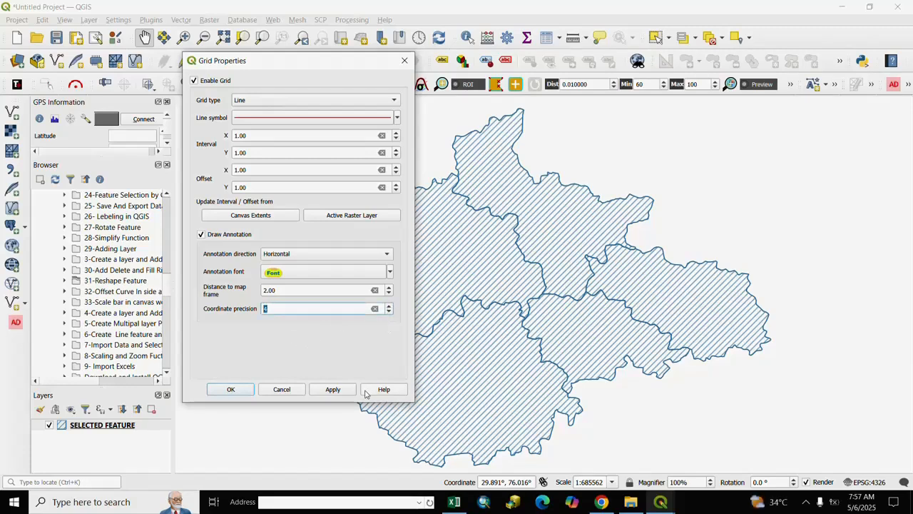
left_click(338, 390)
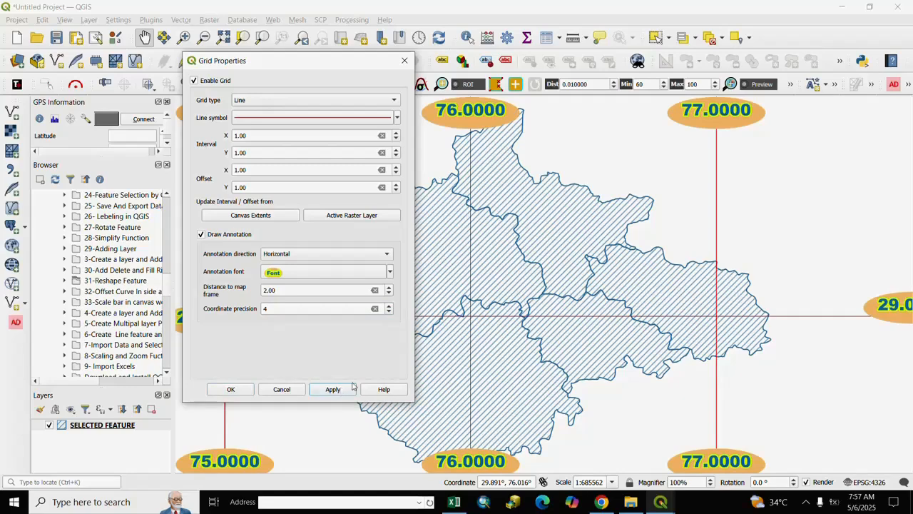
left_click(240, 390)
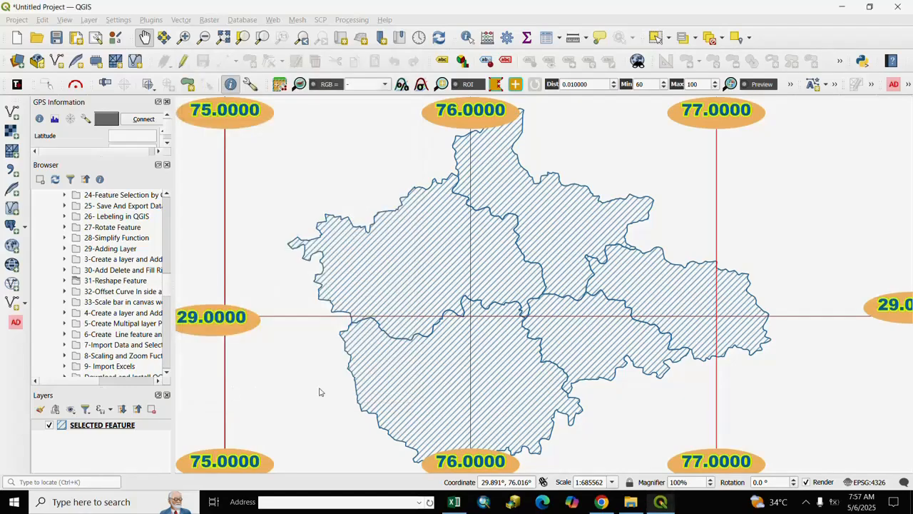
Step: Examine how the grid lines and coordinate annotations adapt around the layer at different map scales and positions
scroll(463, 317, "down", 1)
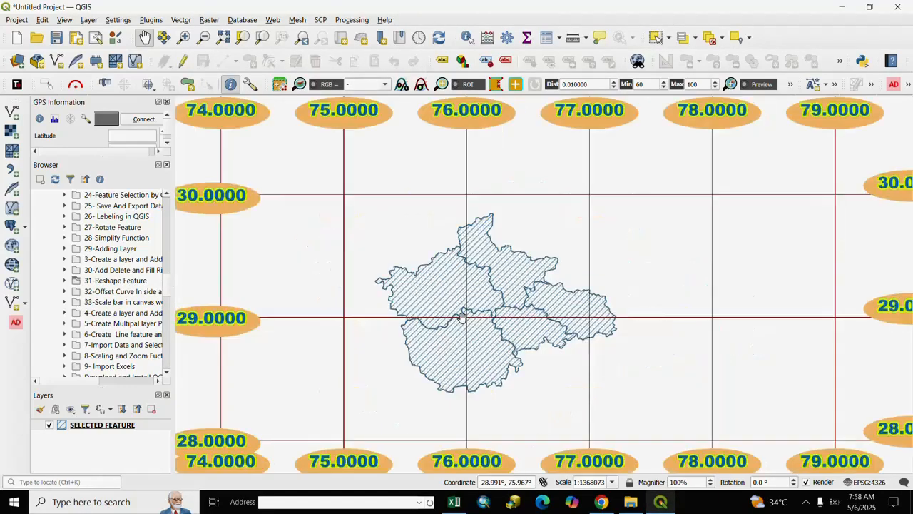
scroll(462, 317, "up", 1)
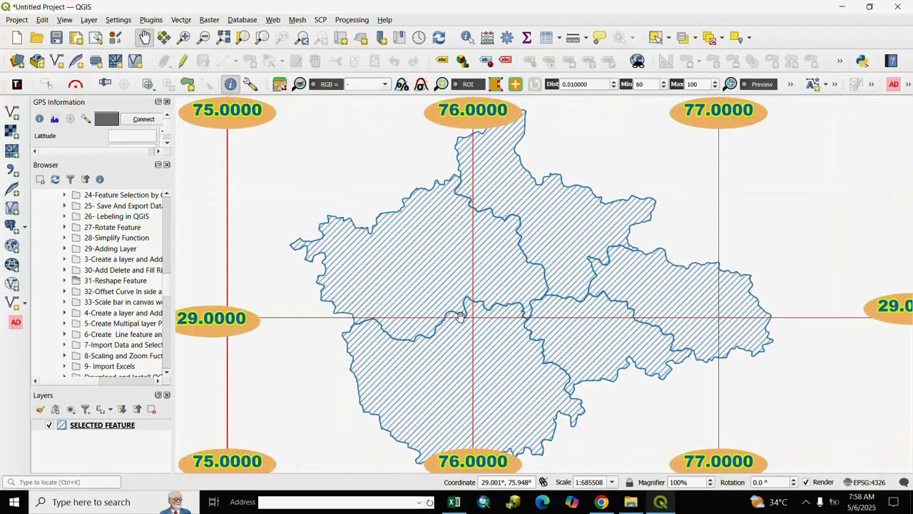
scroll(463, 318, "down", 1)
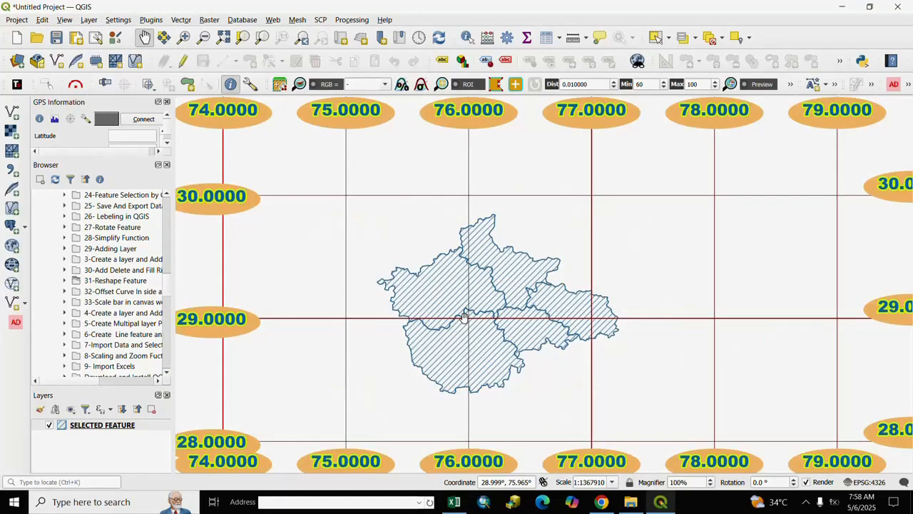
scroll(464, 318, "up", 3)
left_click_drag(436, 347, 542, 283)
left_click_drag(546, 343, 513, 236)
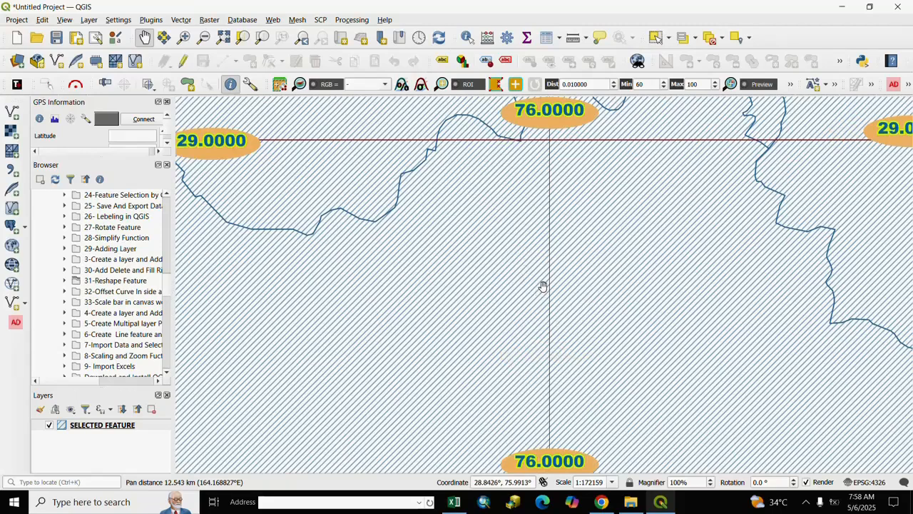
left_click_drag(543, 286, 542, 316)
scroll(474, 316, "down", 2)
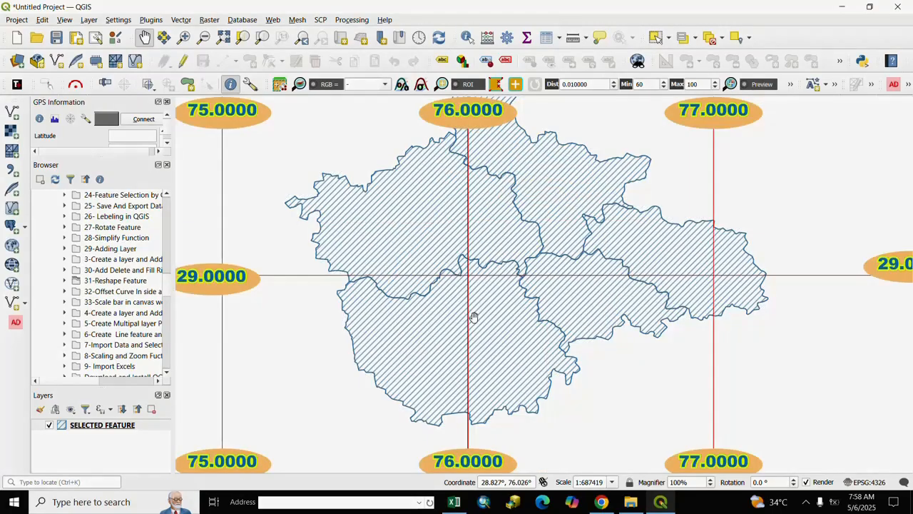
scroll(494, 316, "down", 1)
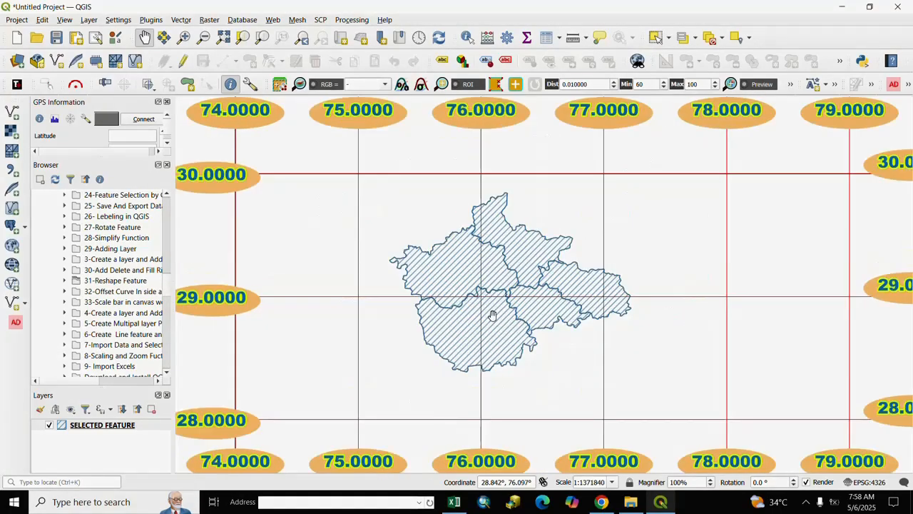
scroll(492, 316, "down", 1)
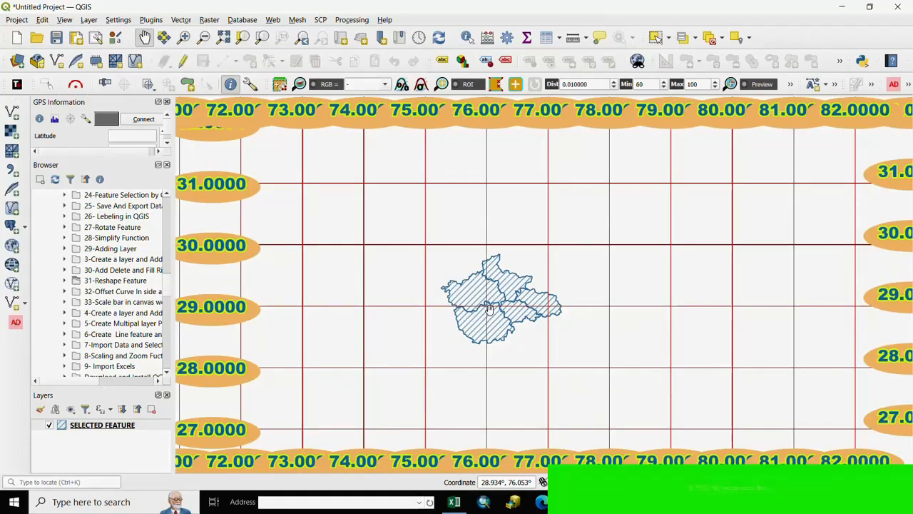
scroll(489, 308, "up", 2)
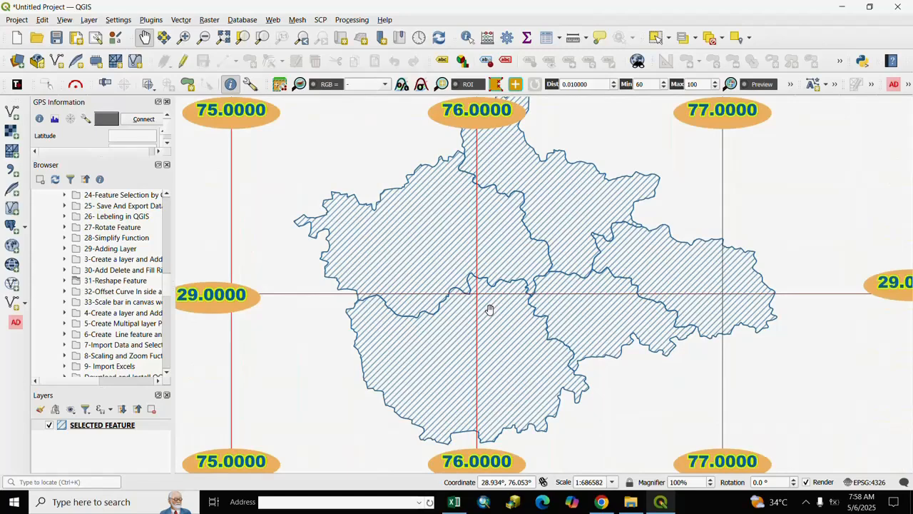
scroll(489, 308, "up", 1)
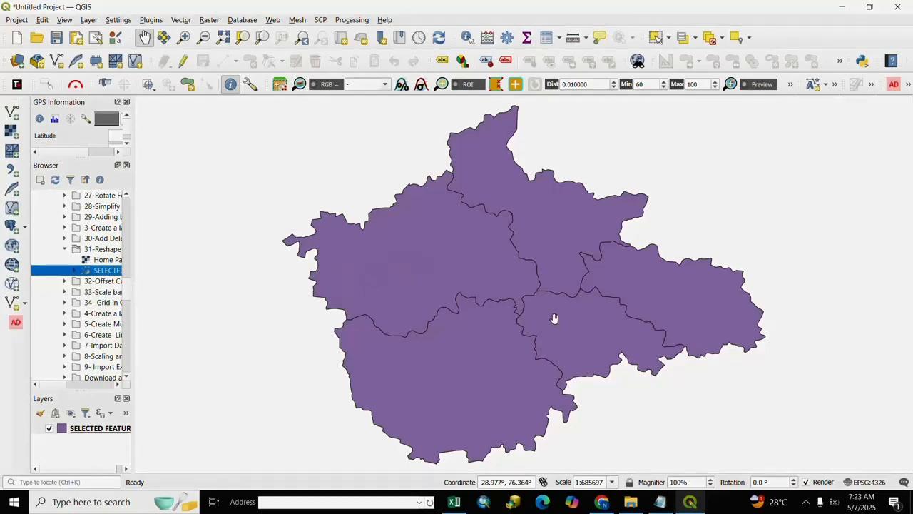
Step: Open the North Arrow decoration settings and enable the north arrow
left_click(65, 20)
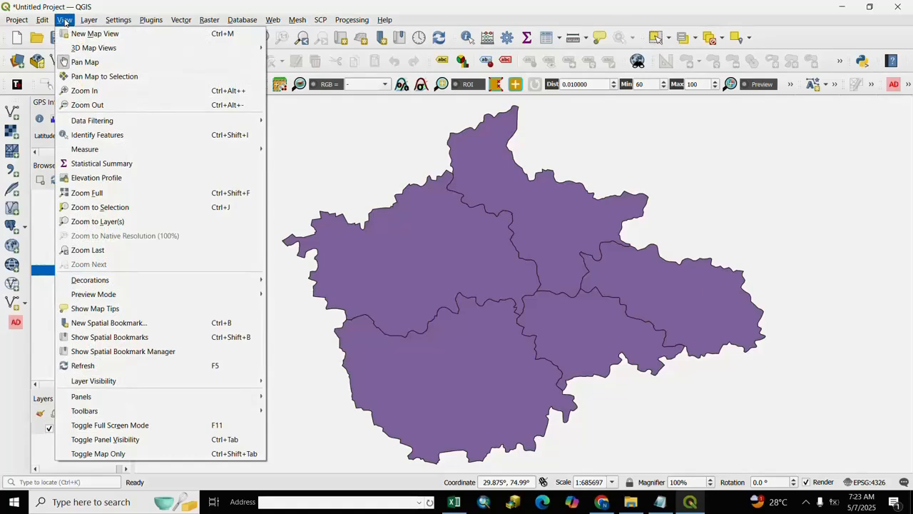
mouse_move(101, 284)
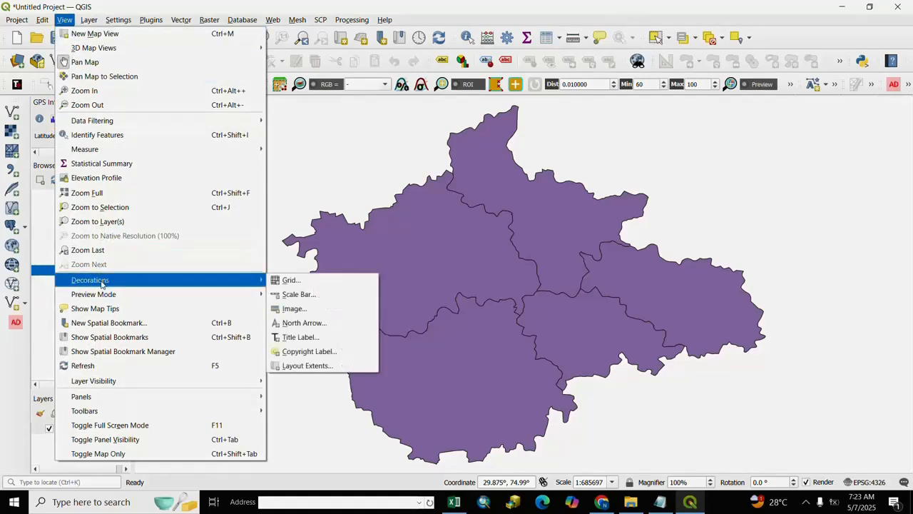
left_click(296, 325)
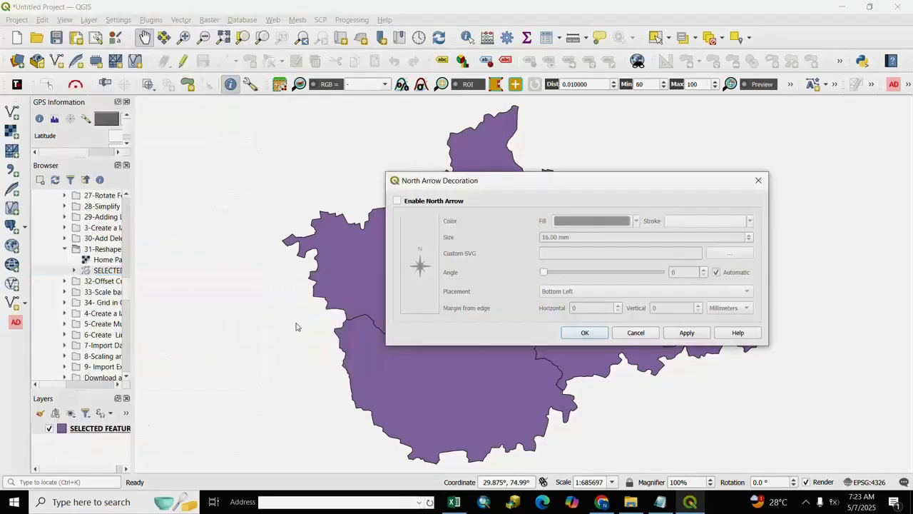
left_click_drag(577, 188, 452, 180)
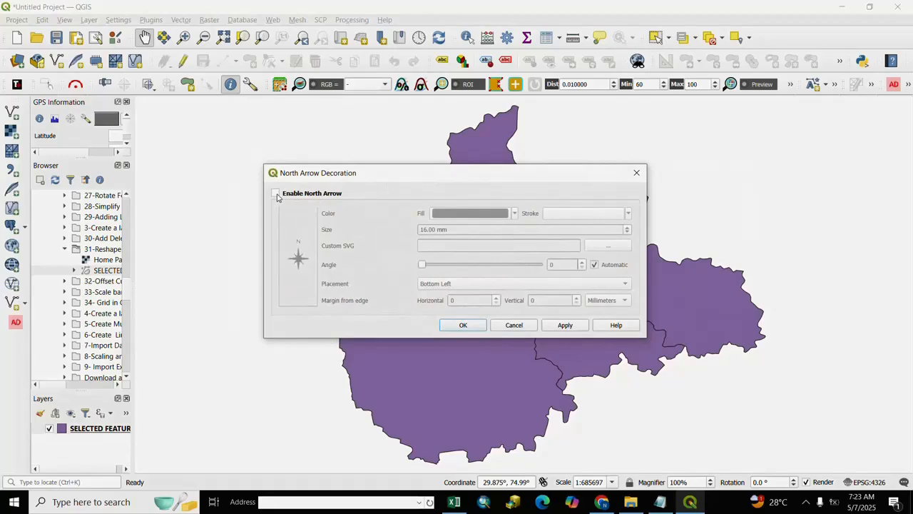
left_click(276, 194)
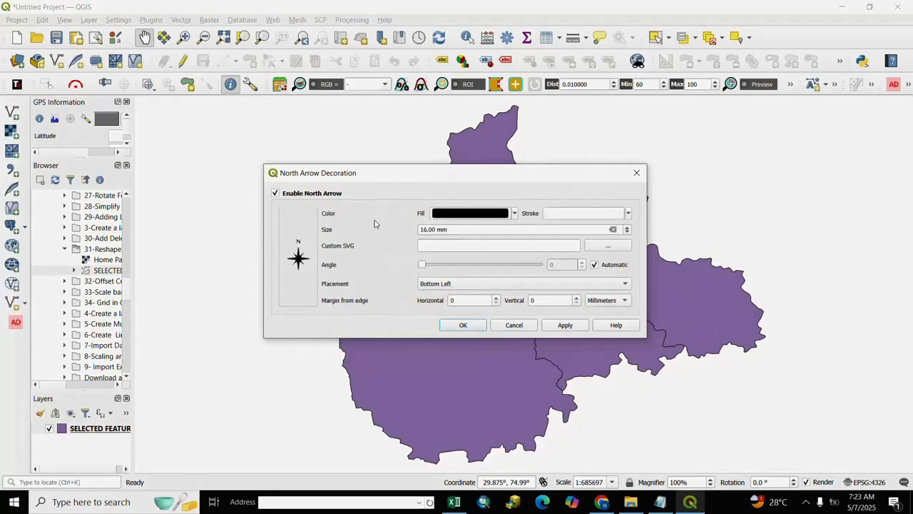
Step: Colour the north arrow with a red fill and a green stroke
left_click(514, 213)
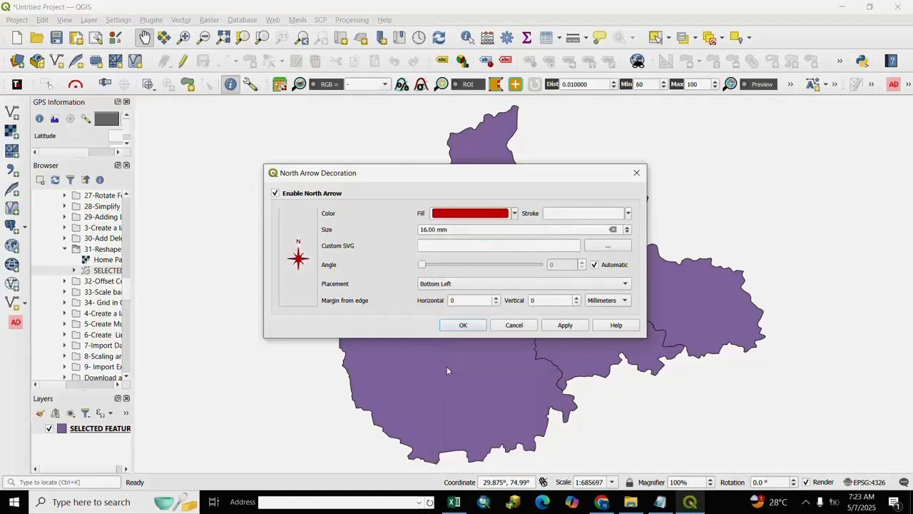
left_click(447, 370)
left_click(628, 213)
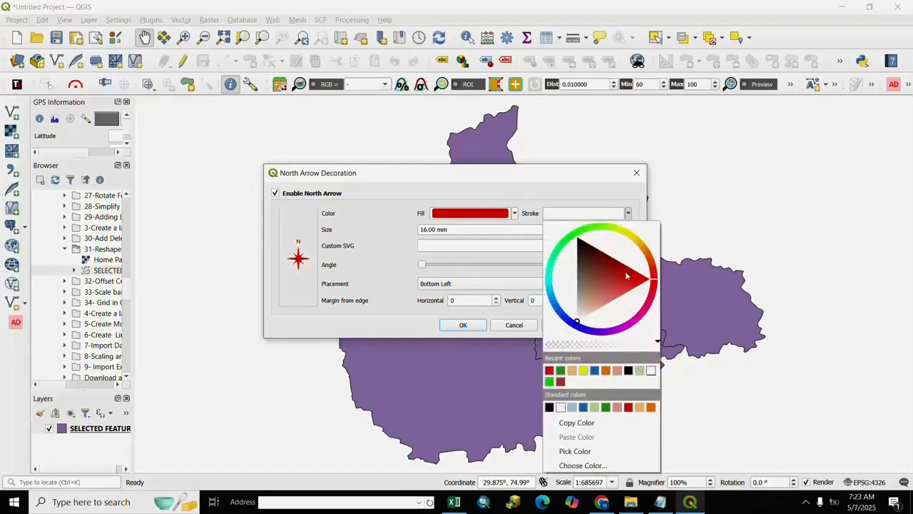
left_click(560, 370)
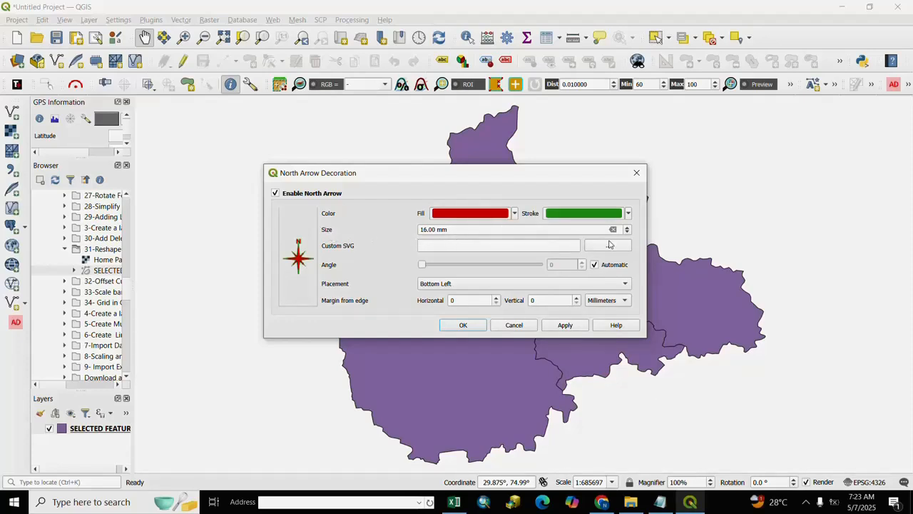
Step: Set the north arrow's size to 26 mm
left_click(627, 228)
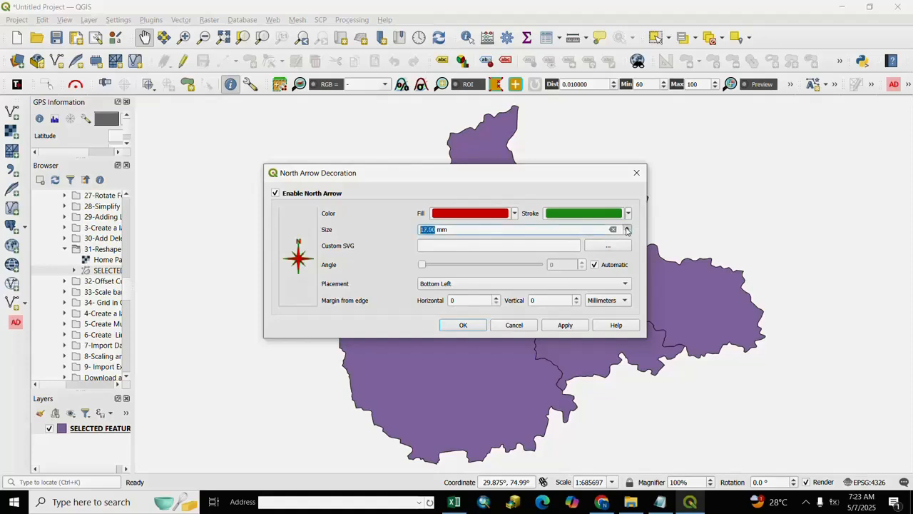
left_click(458, 230)
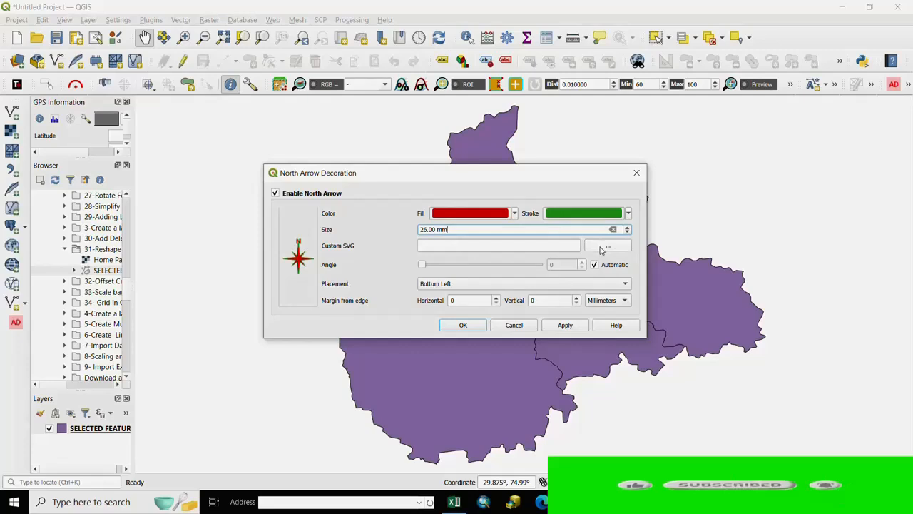
Step: Browse the App Symbols SVG groups for an alternative north arrow symbol, and leave without choosing one
left_click(601, 247)
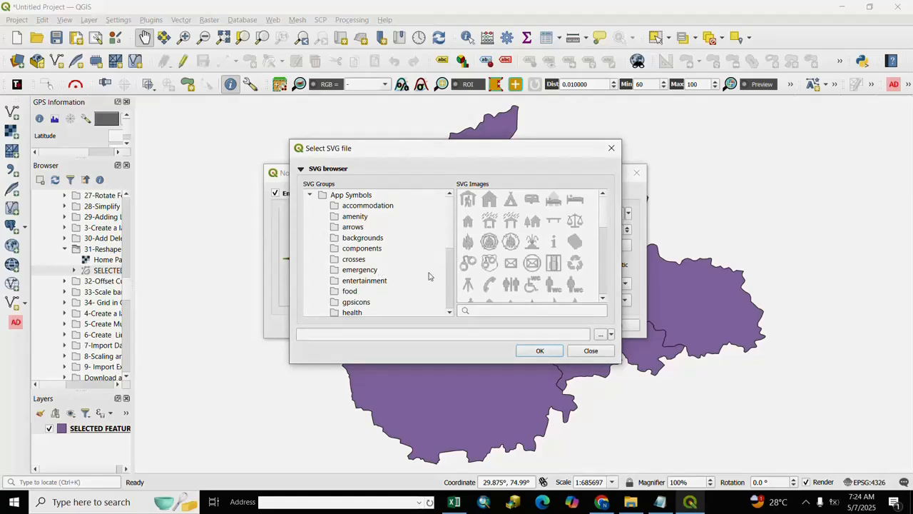
scroll(357, 267, "down", 5)
left_click(358, 269)
left_click(357, 249)
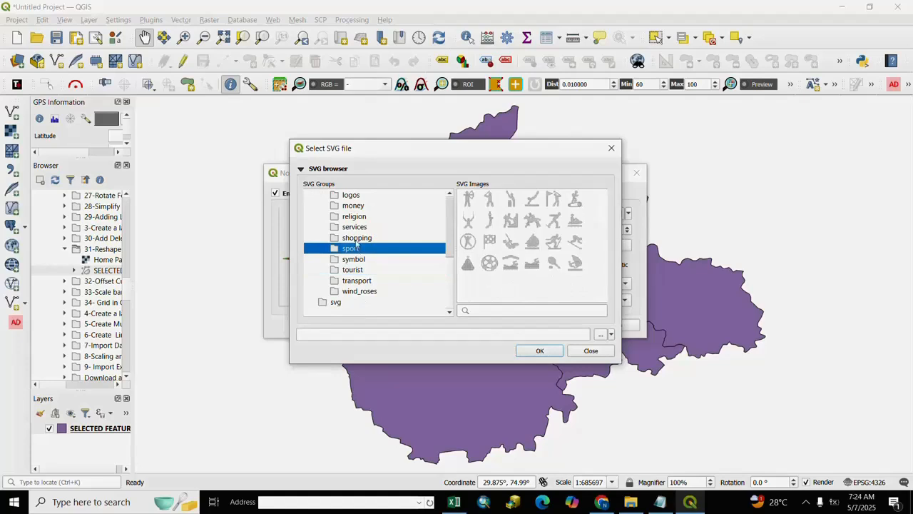
left_click(356, 236)
left_click(354, 227)
scroll(353, 229, "up", 3)
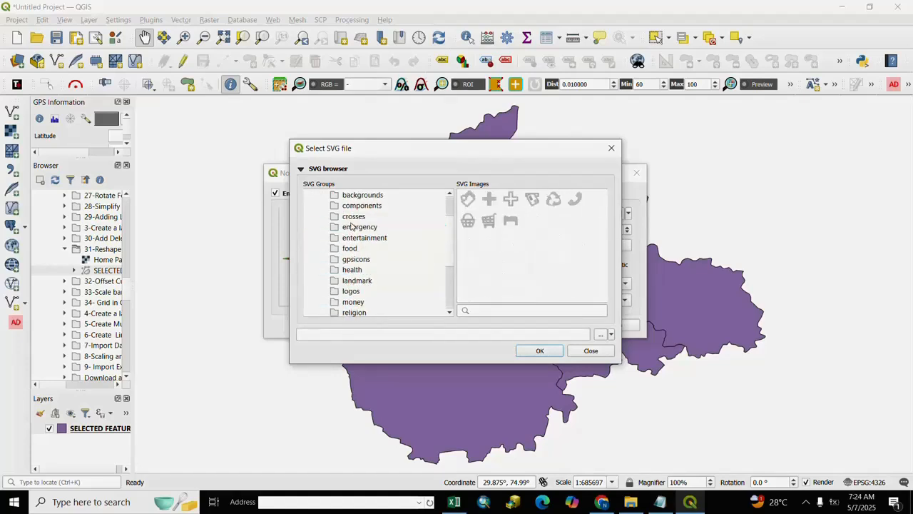
left_click(351, 226)
left_click(351, 206)
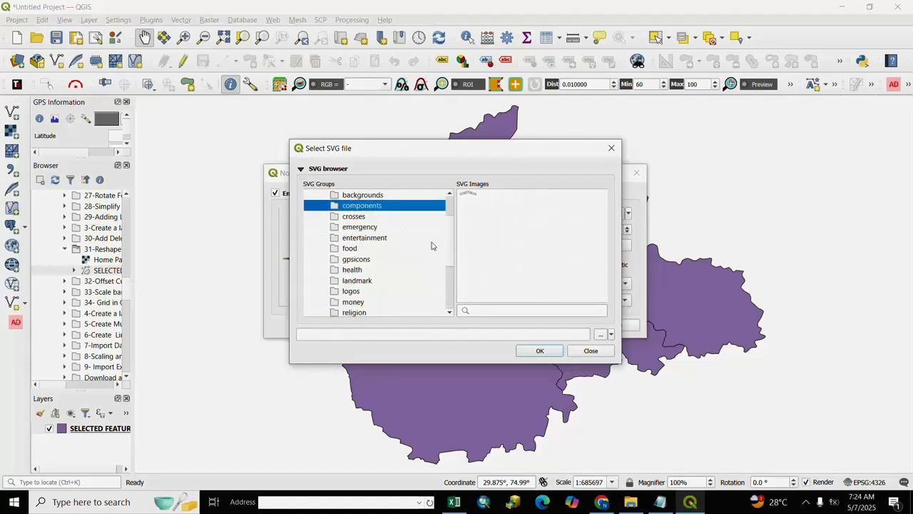
left_click(582, 350)
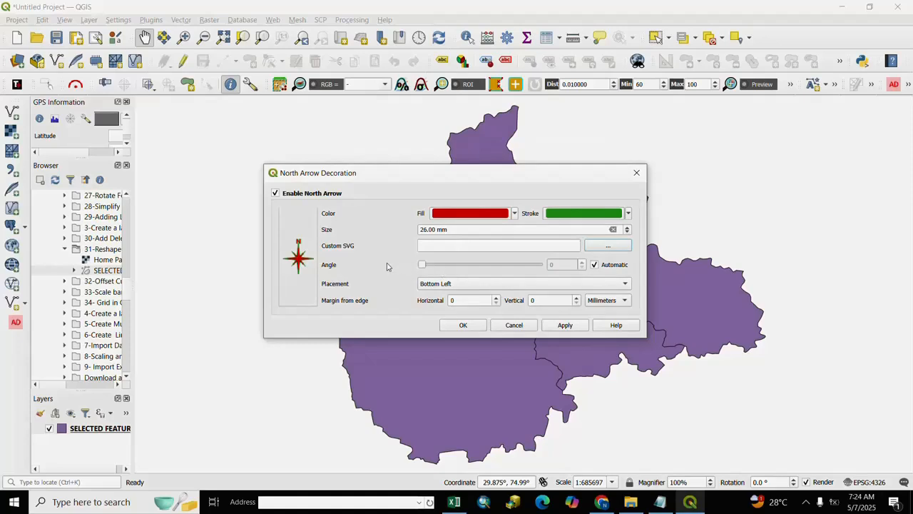
Step: Try a manual angle of 60 degrees for the north arrow, and restore the automatic angle
left_click(594, 265)
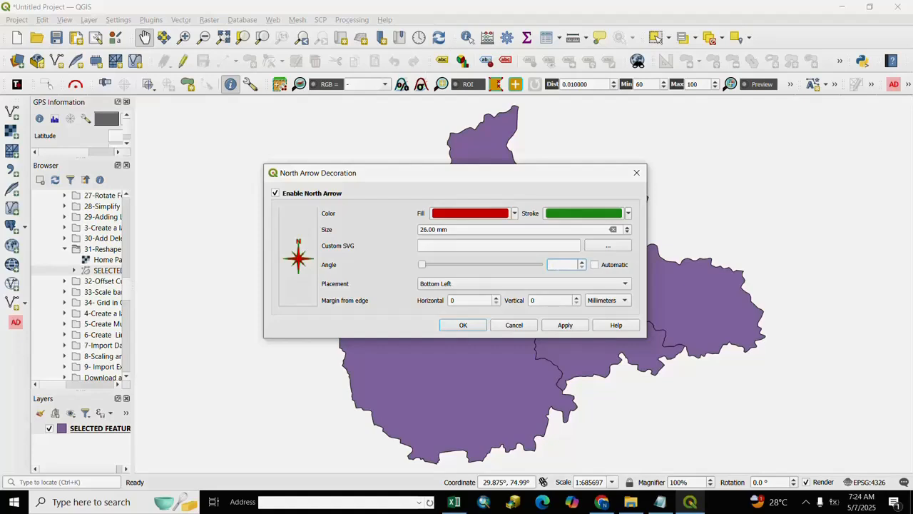
type("60")
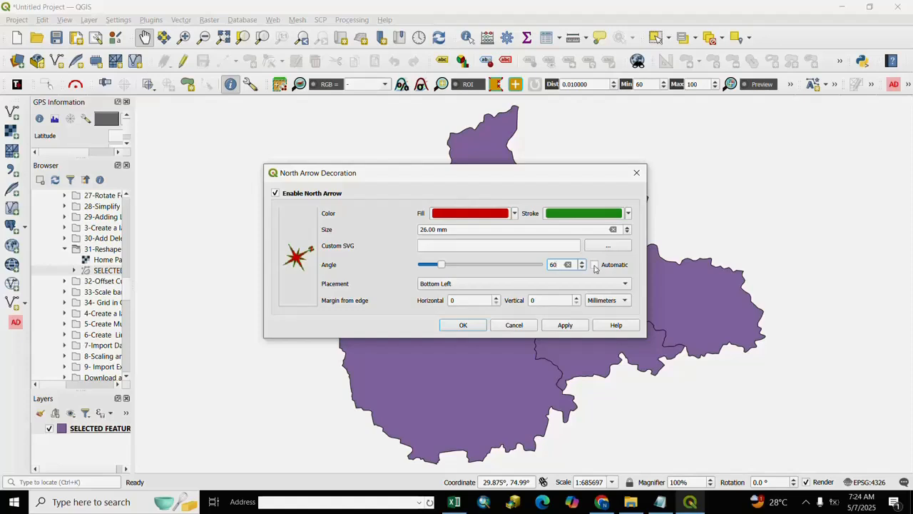
left_click(567, 264)
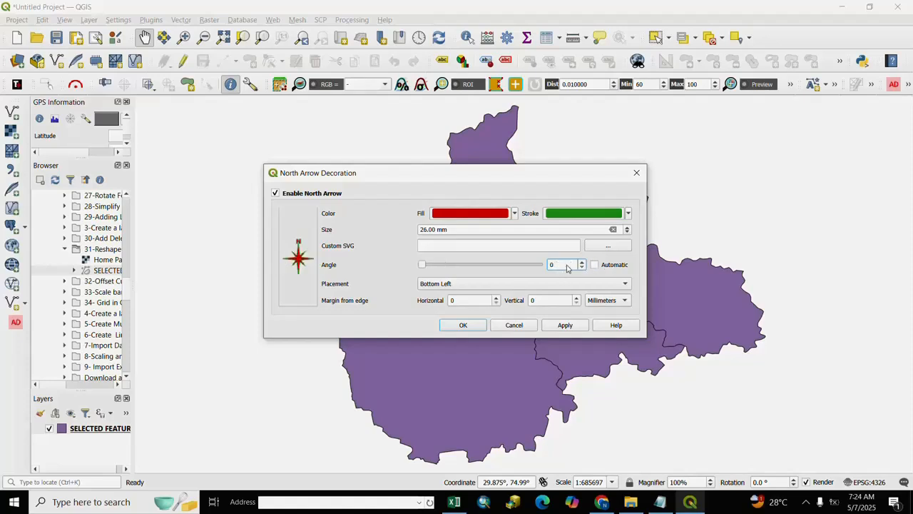
left_click(595, 265)
Step: Place the north arrow at Top Center with horizontal and vertical edge margins of 5 mm, and apply it to the map canvas
left_click(625, 285)
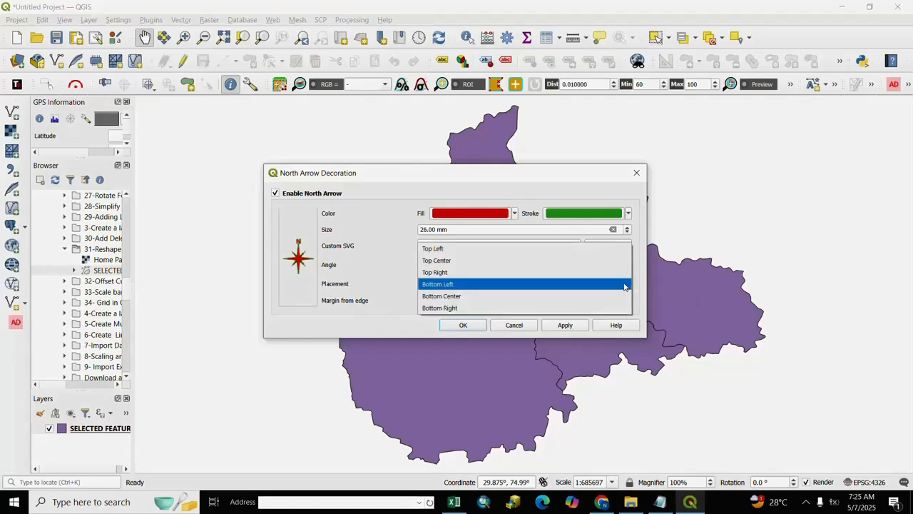
left_click(450, 255)
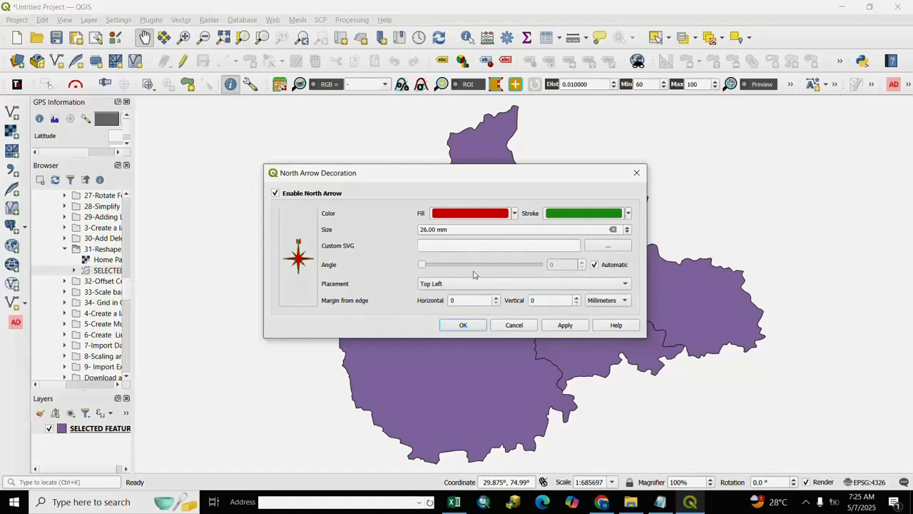
left_click(625, 284)
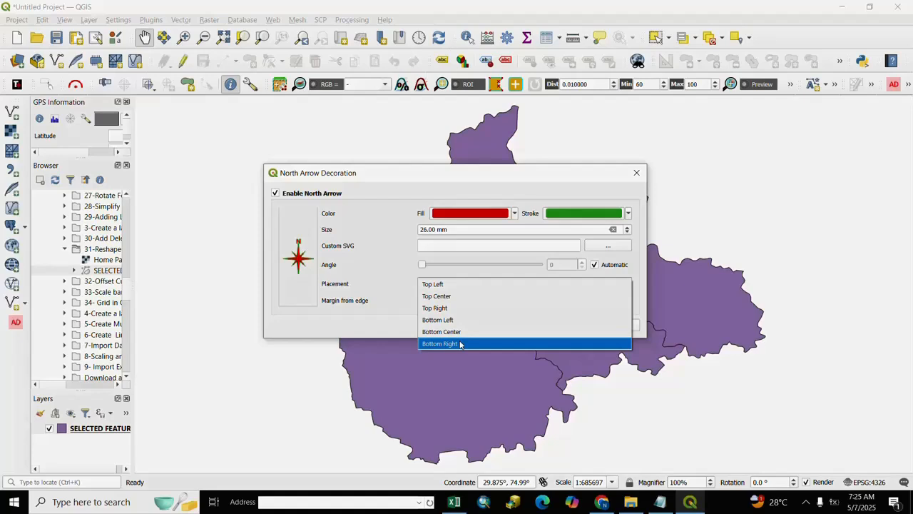
left_click(435, 297)
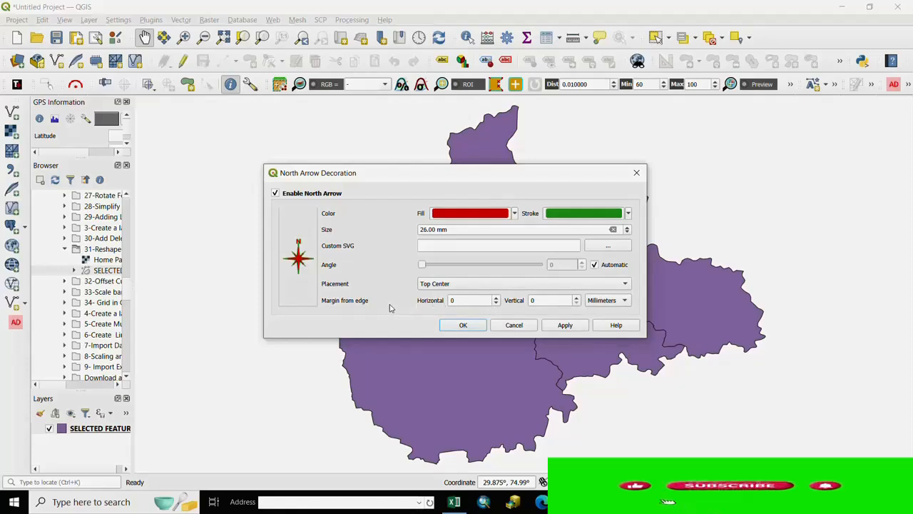
left_click(497, 299)
left_click(497, 300)
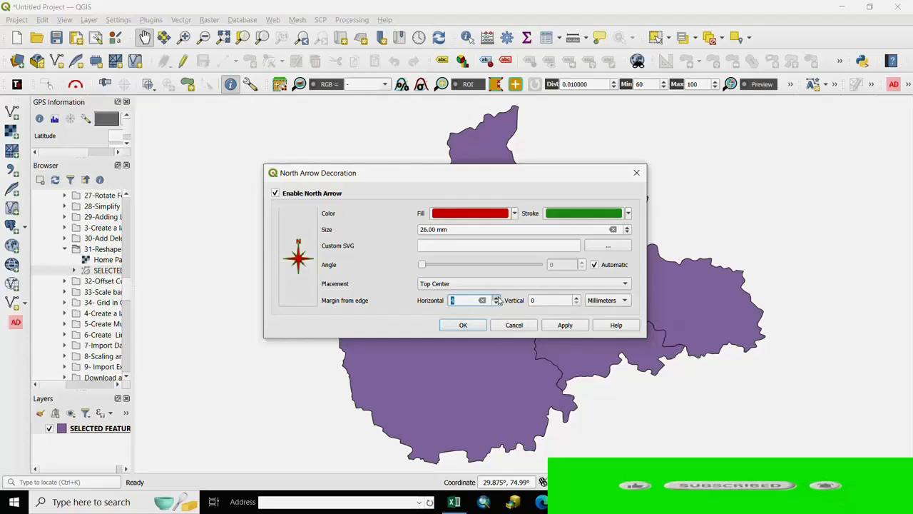
left_click(577, 298)
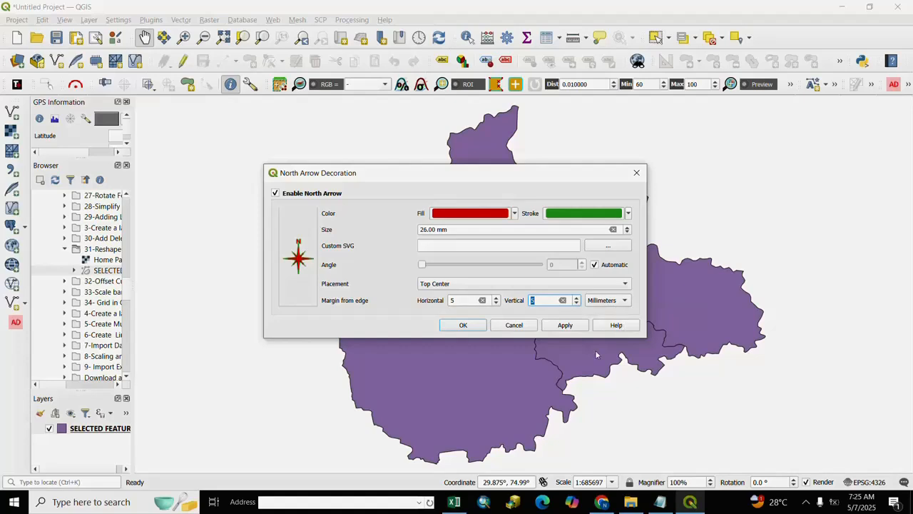
left_click(565, 325)
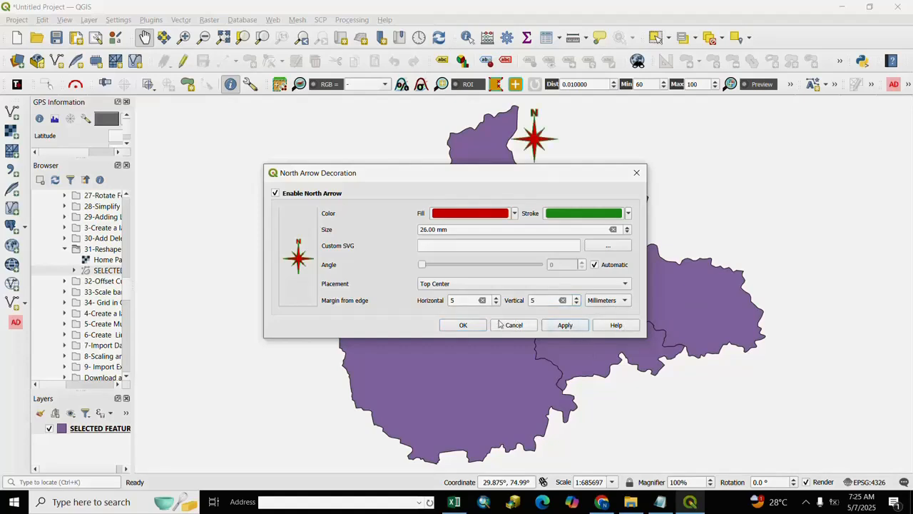
left_click(456, 327)
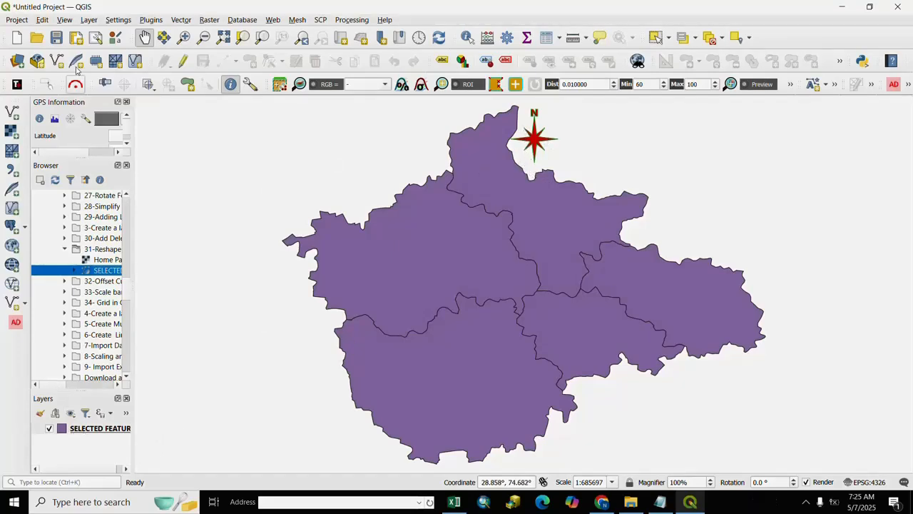
Step: Reopen the North Arrow decoration settings and apply the Top Left placement
left_click(64, 19)
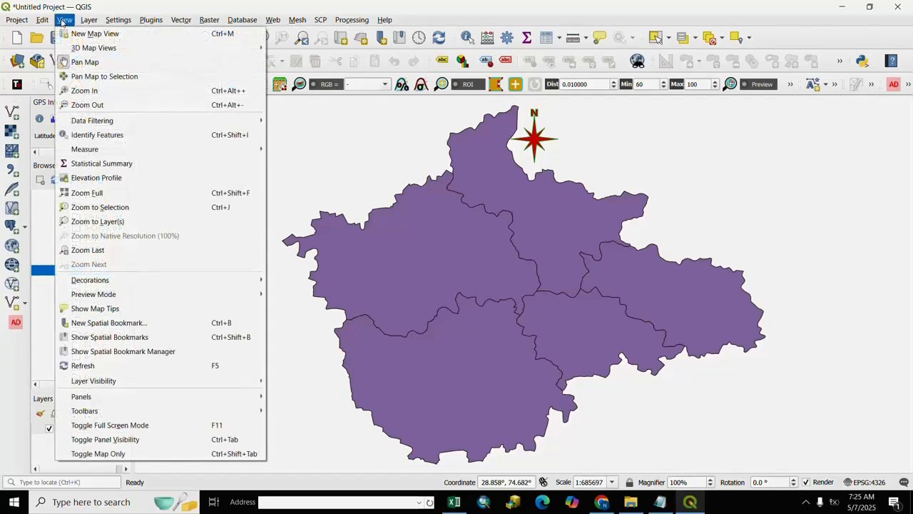
mouse_move(90, 288)
mouse_move(143, 284)
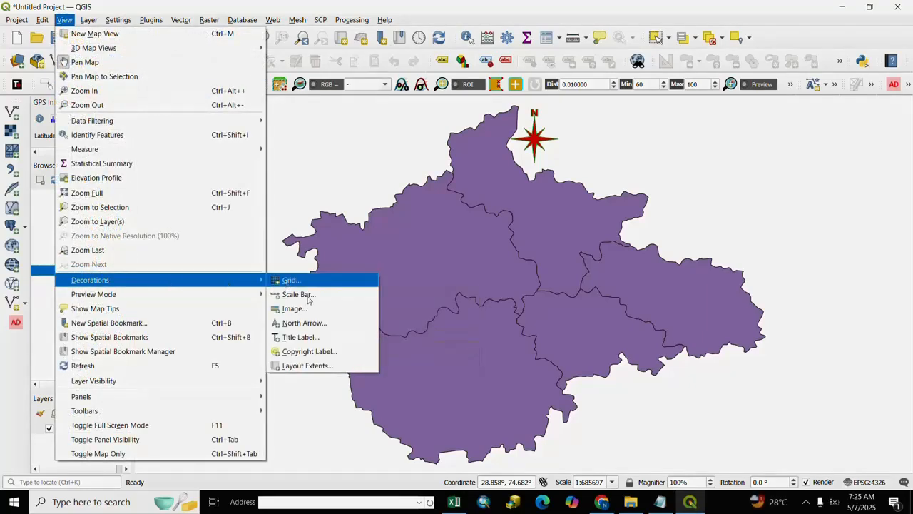
left_click(298, 326)
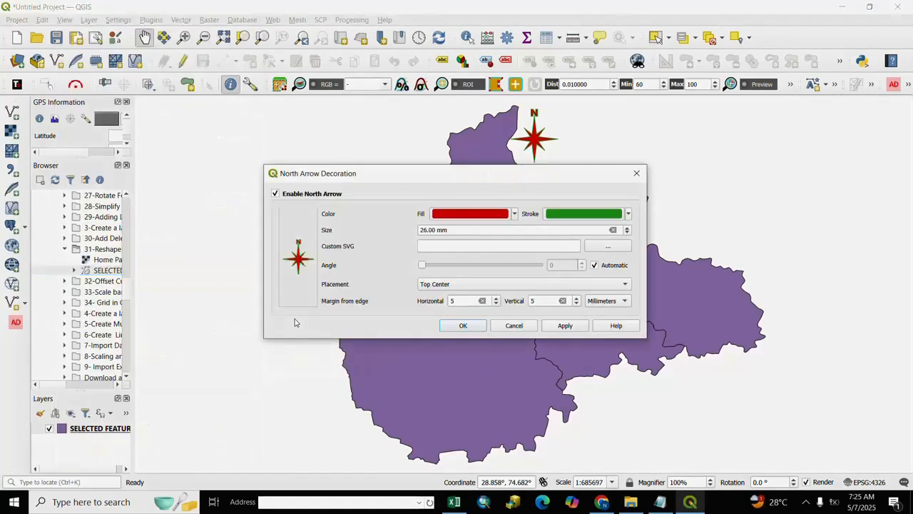
left_click(626, 285)
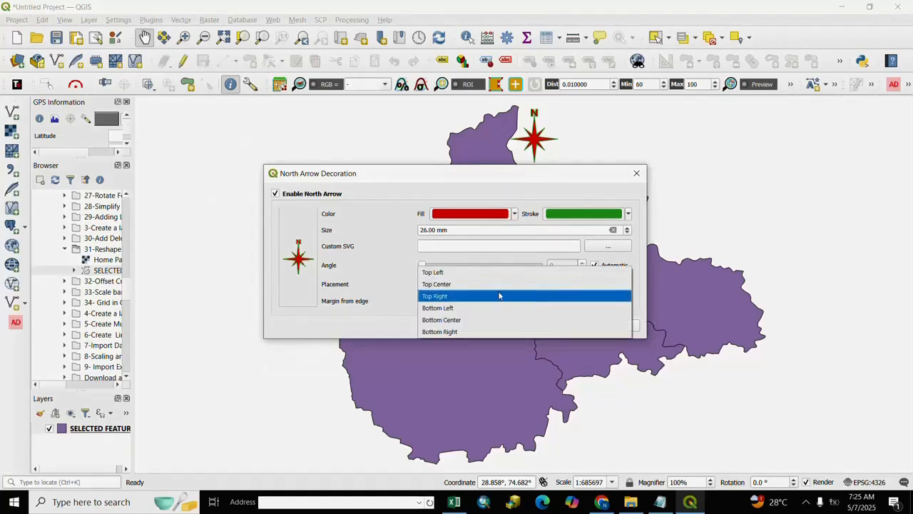
left_click(434, 272)
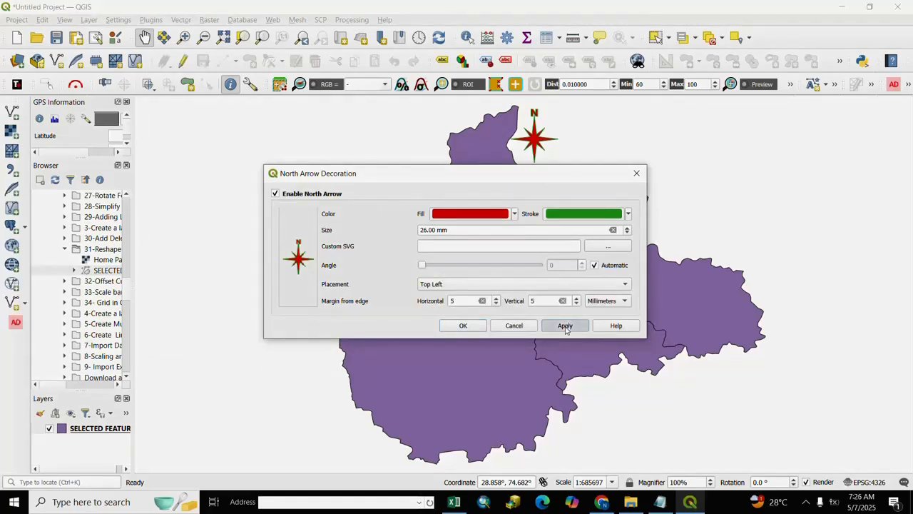
left_click(565, 325)
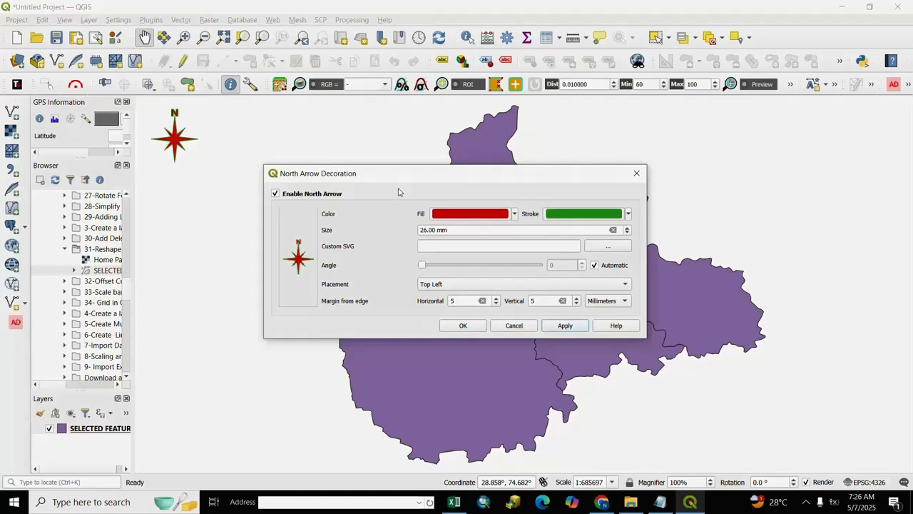
Step: Move the settings dialog clear of the upper map area and apply the Top Right placement to the north arrow
left_click_drag(399, 179, 407, 222)
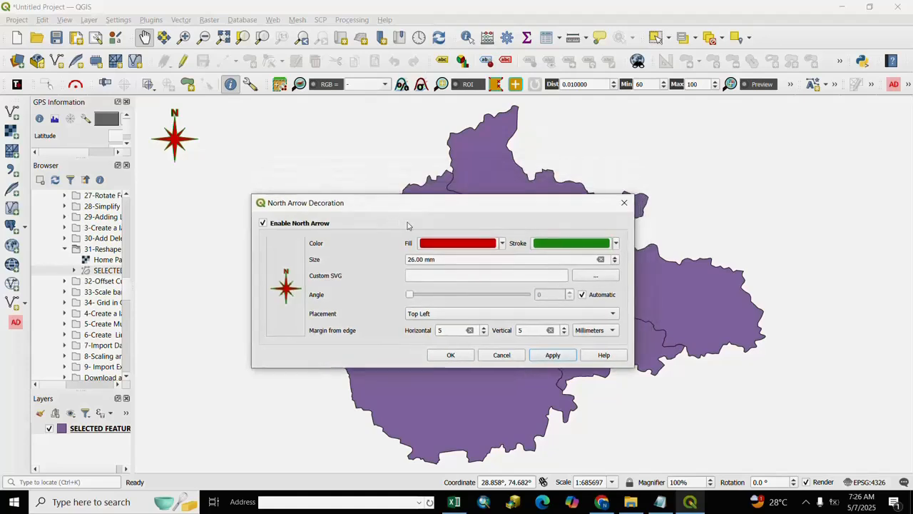
left_click(612, 314)
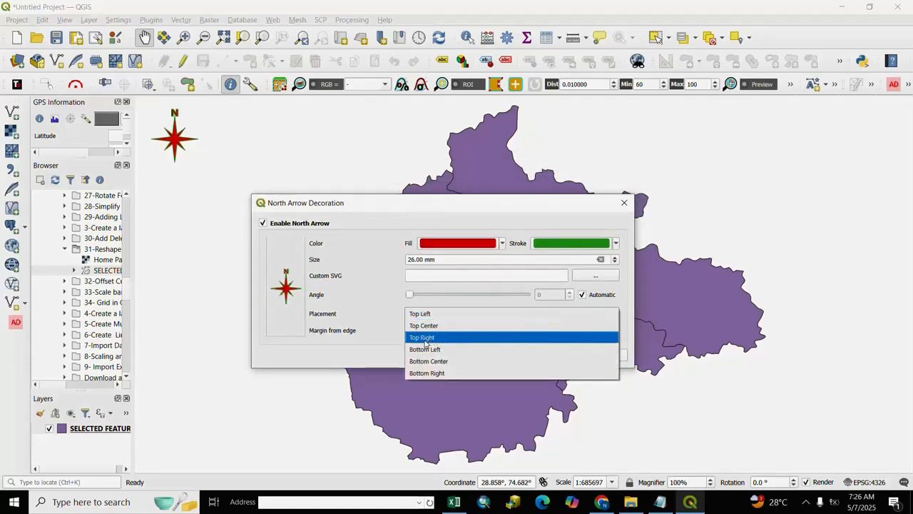
left_click(428, 339)
left_click(555, 355)
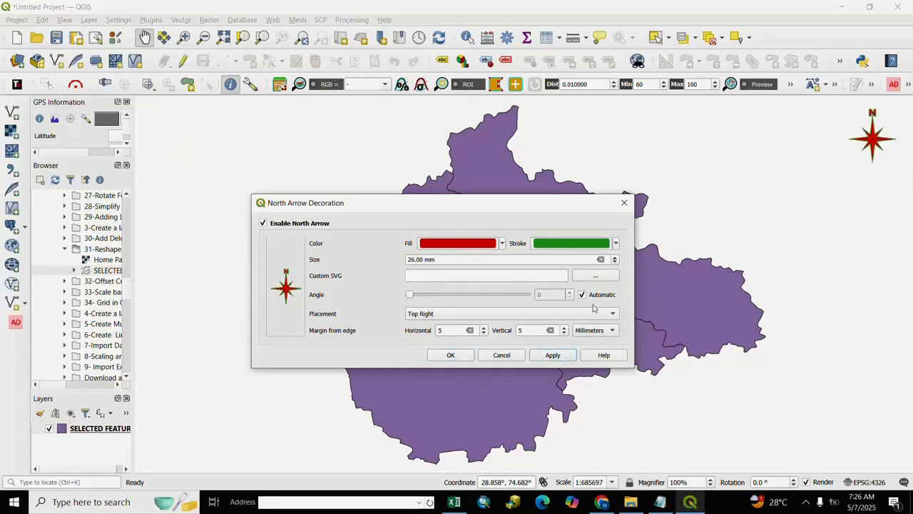
Step: Change the north arrow's placement to Bottom Left and apply it to the map canvas
left_click(561, 313)
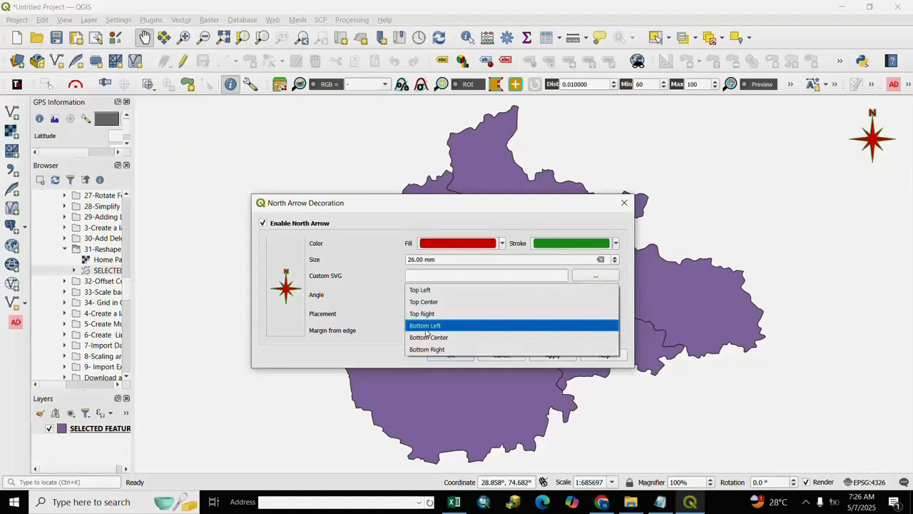
left_click(426, 329)
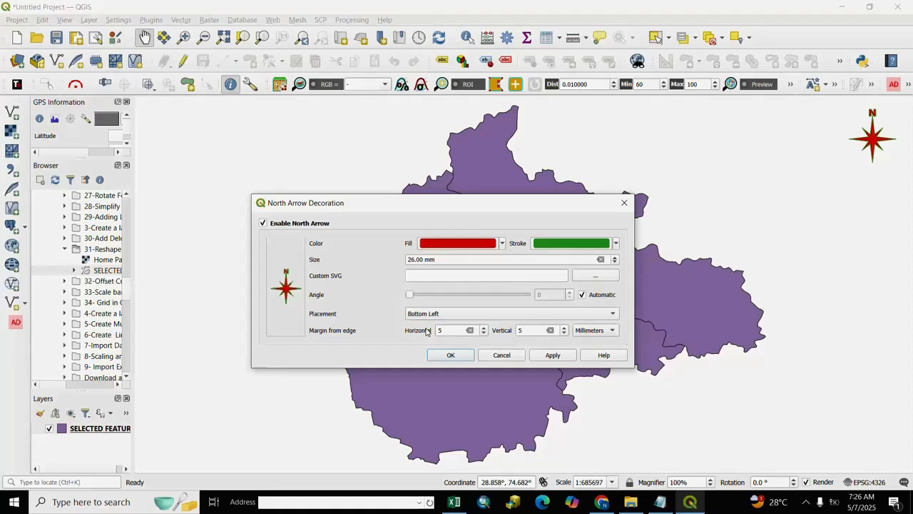
left_click(553, 355)
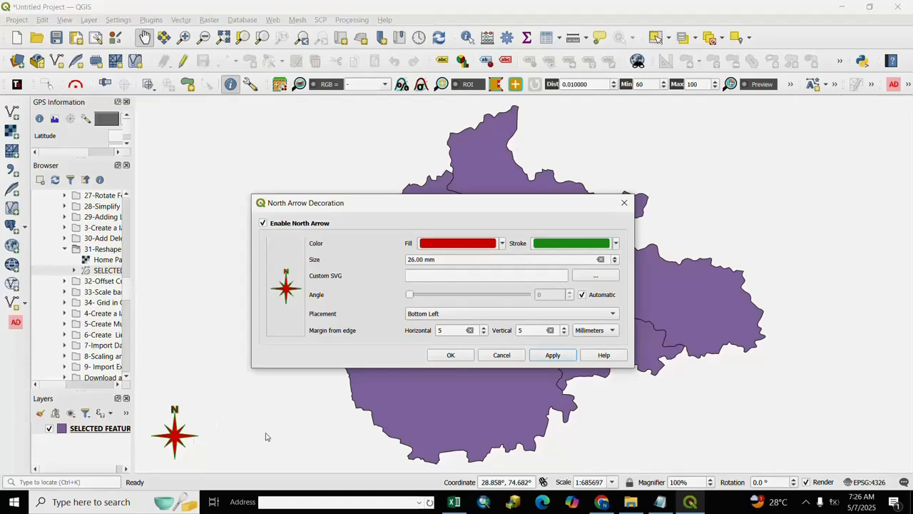
Step: Change the north arrow's placement to Bottom Center and apply it to the map canvas
left_click(612, 314)
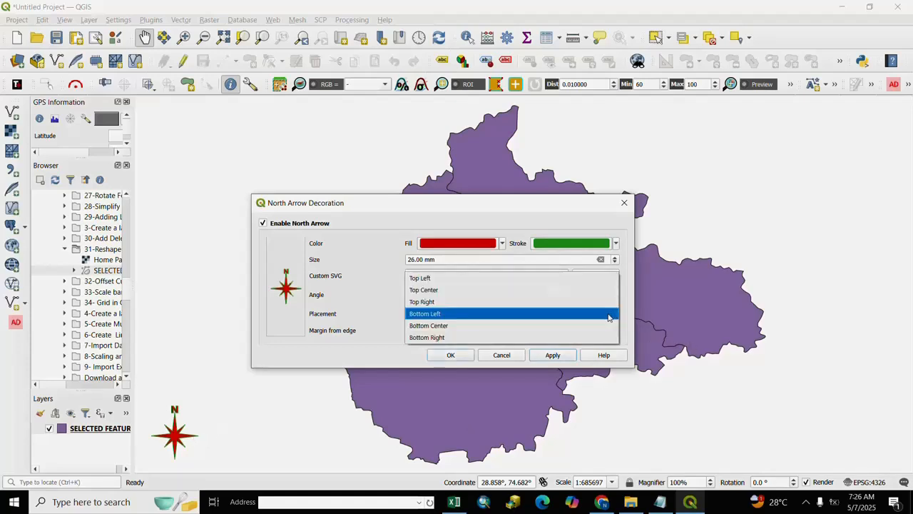
left_click(428, 331)
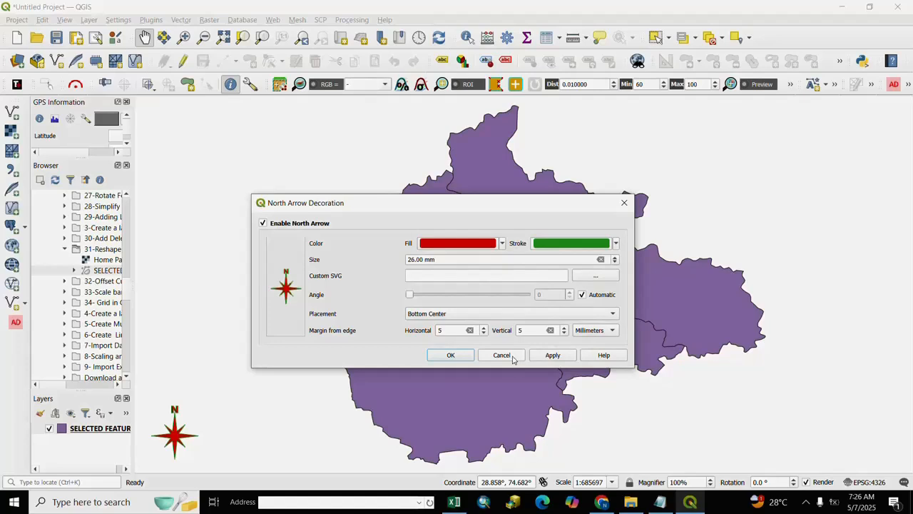
left_click(561, 354)
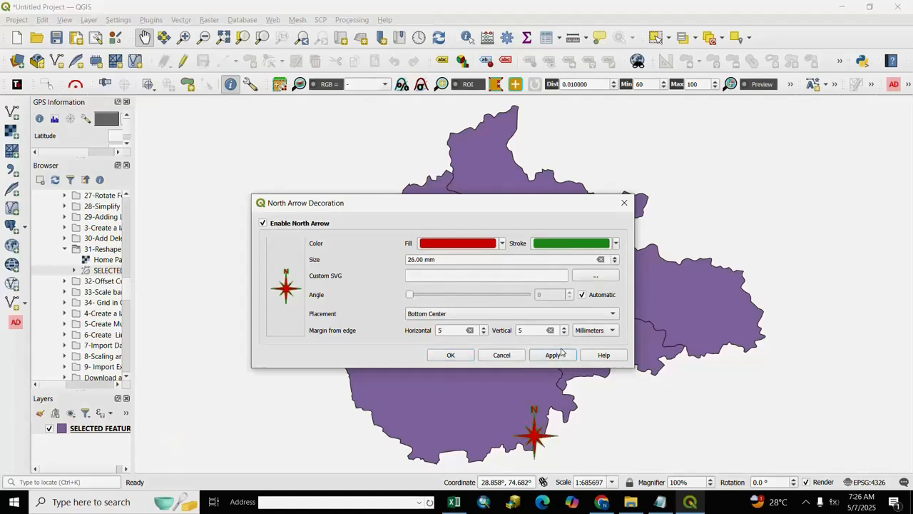
Step: Change the north arrow's placement to Bottom Right and apply it to the map canvas
left_click(613, 314)
left_click(424, 327)
left_click(553, 355)
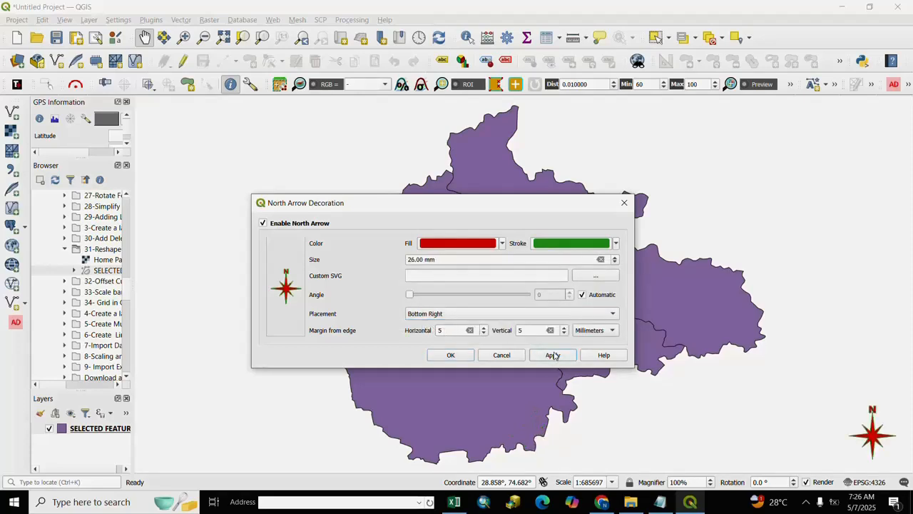
Step: Set the north arrow's placement to Top Right and its size to 50 mm, then apply the settings and close the dialog
left_click(610, 314)
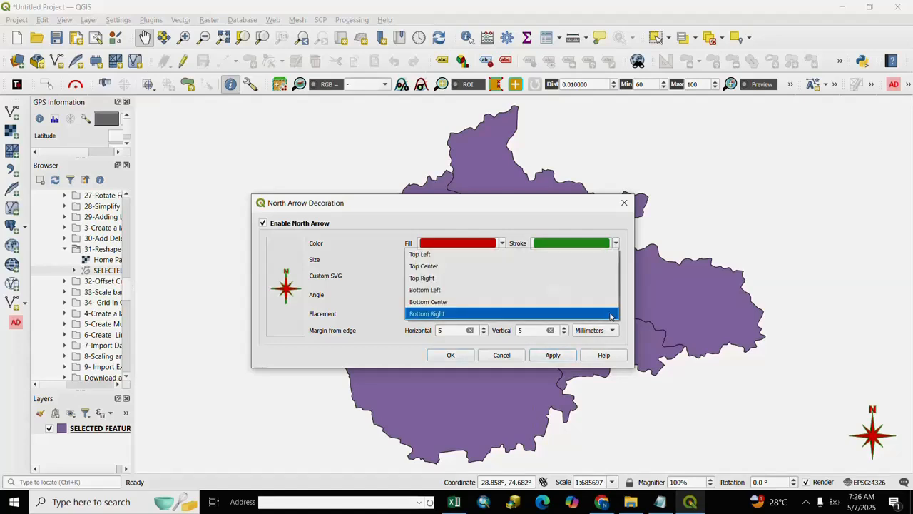
left_click(423, 279)
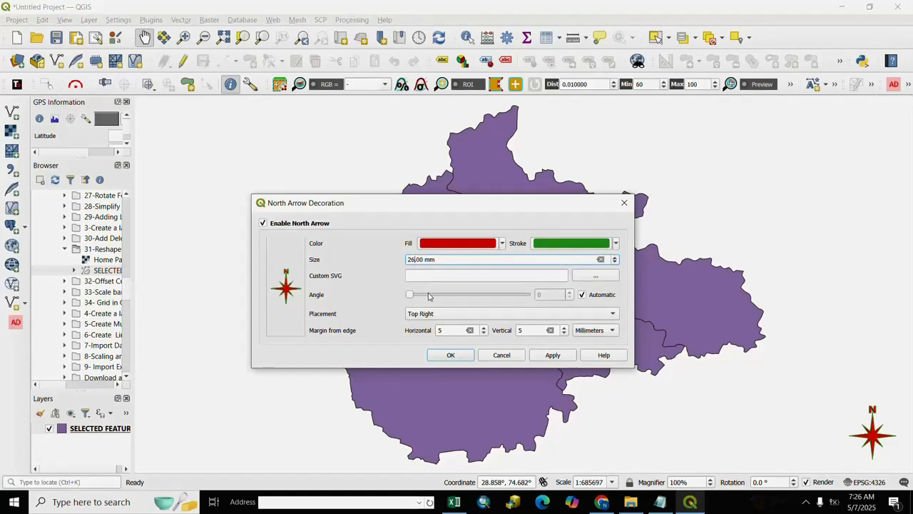
key("BackSpace")
key("BackSpace")
type("50")
left_click(553, 355)
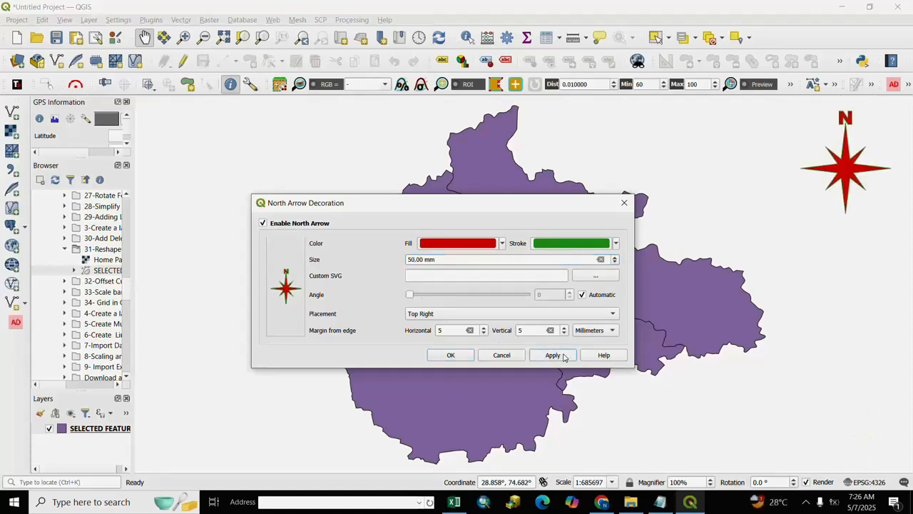
left_click(448, 355)
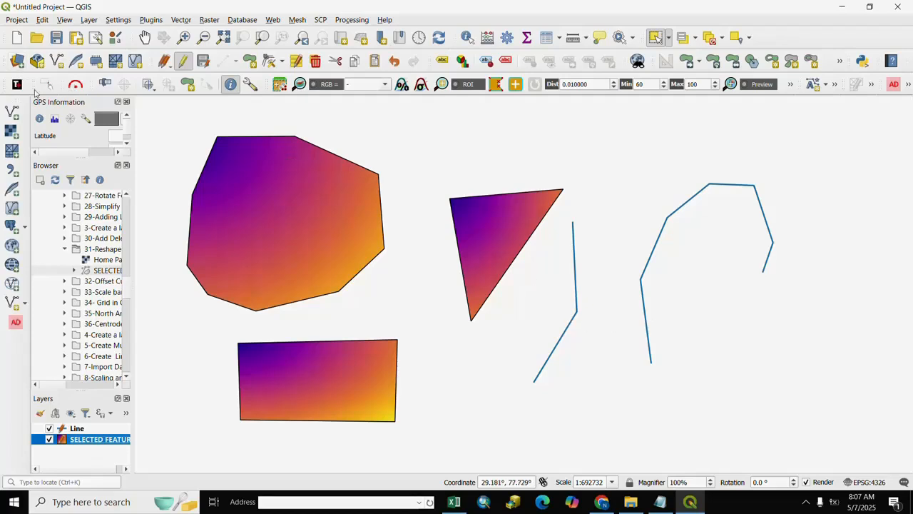
Step: Extract the vertices of the SELECTED FEATURE polygon layer into a temporary layer and close the tool
left_click(183, 21)
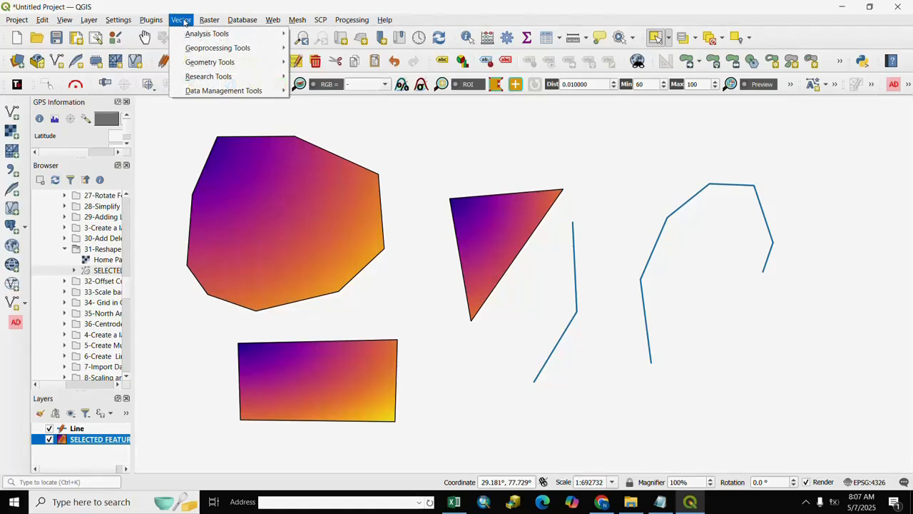
mouse_move(199, 66)
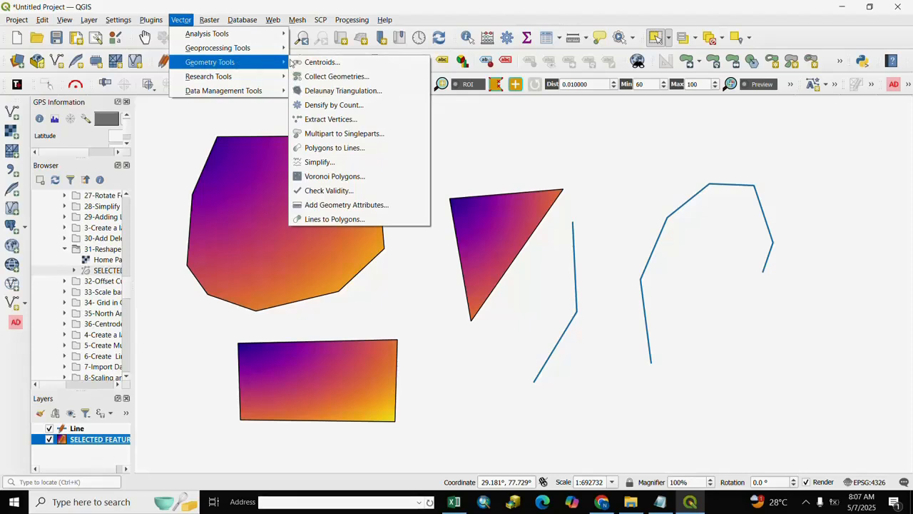
left_click(333, 123)
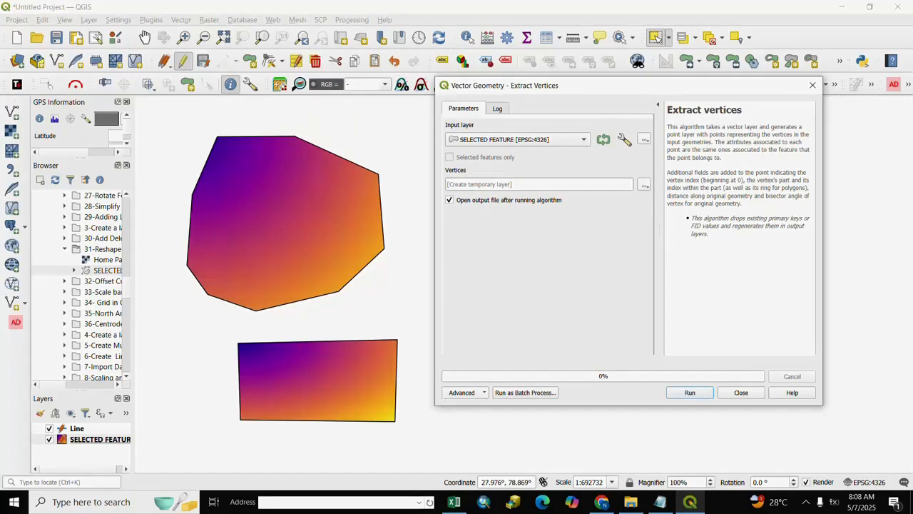
left_click(644, 186)
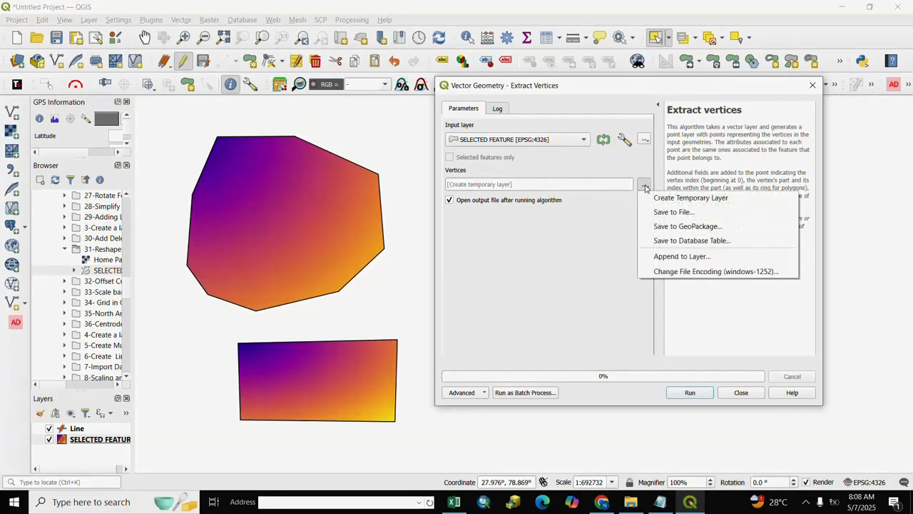
left_click(690, 198)
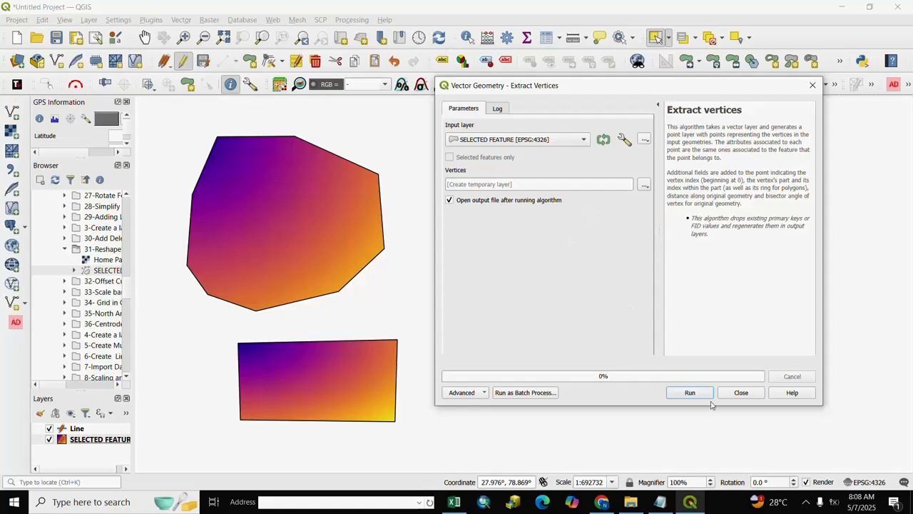
left_click(687, 393)
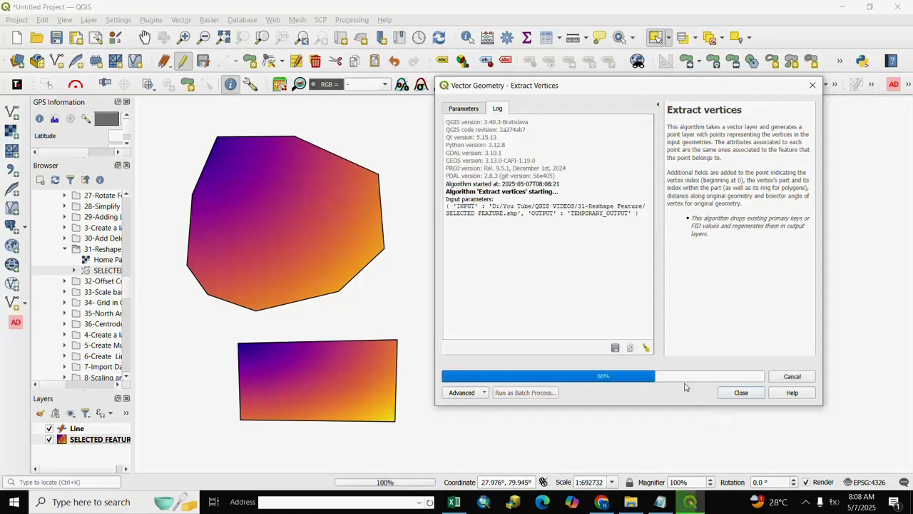
left_click(739, 393)
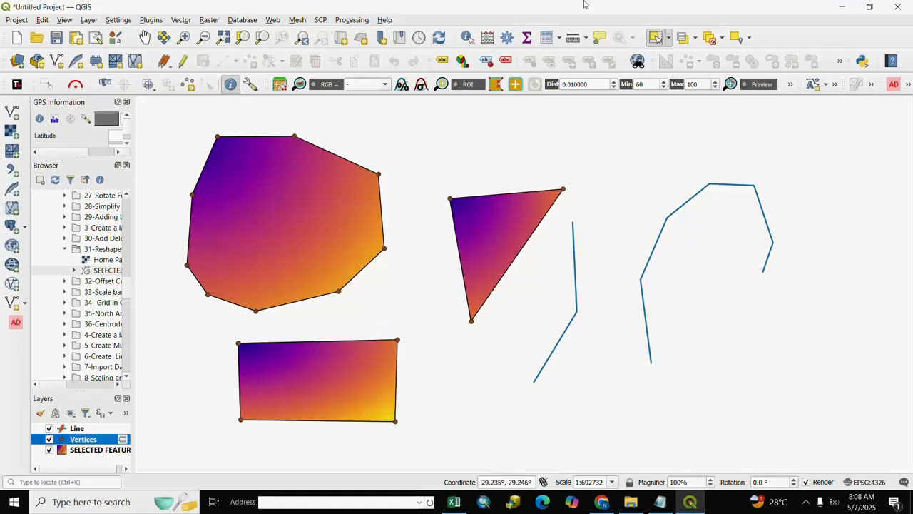
Step: Examine the attribute table of the extracted polygon vertices layer, then close it
left_click(547, 40)
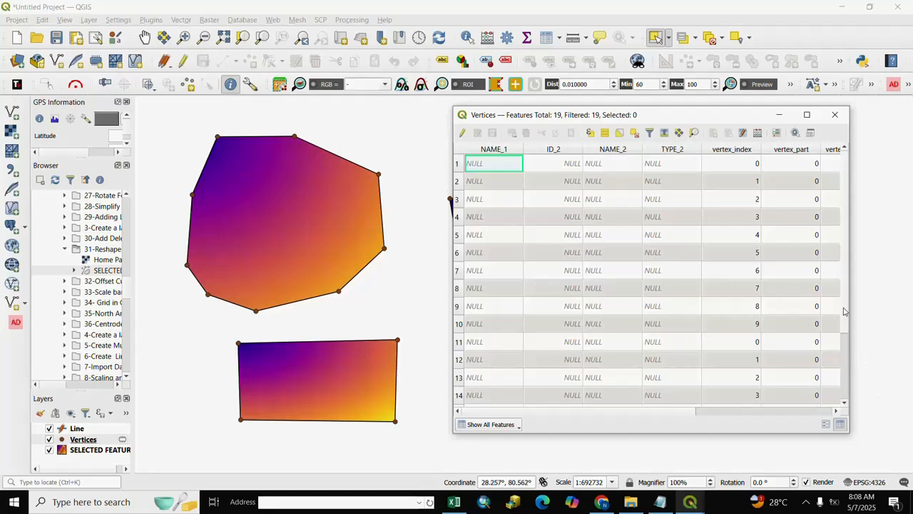
scroll(839, 383, "down", 2)
scroll(839, 285, "up", 2)
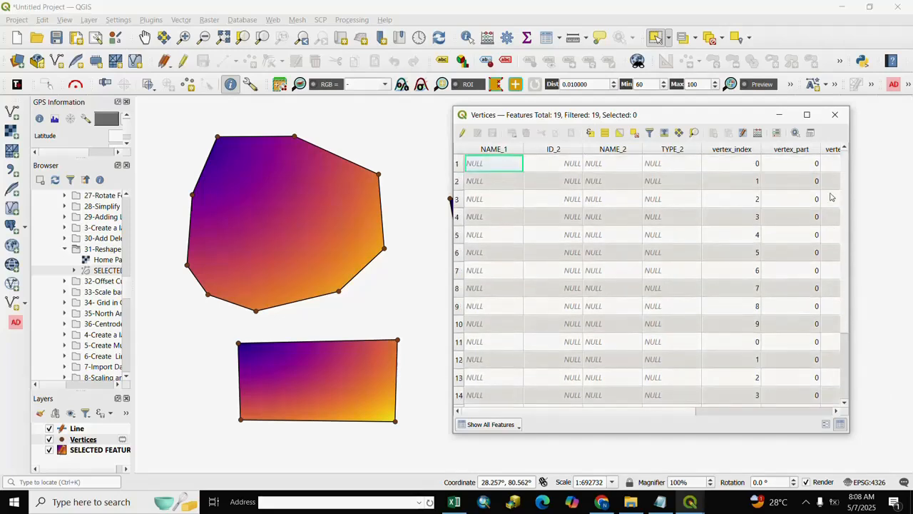
left_click(834, 118)
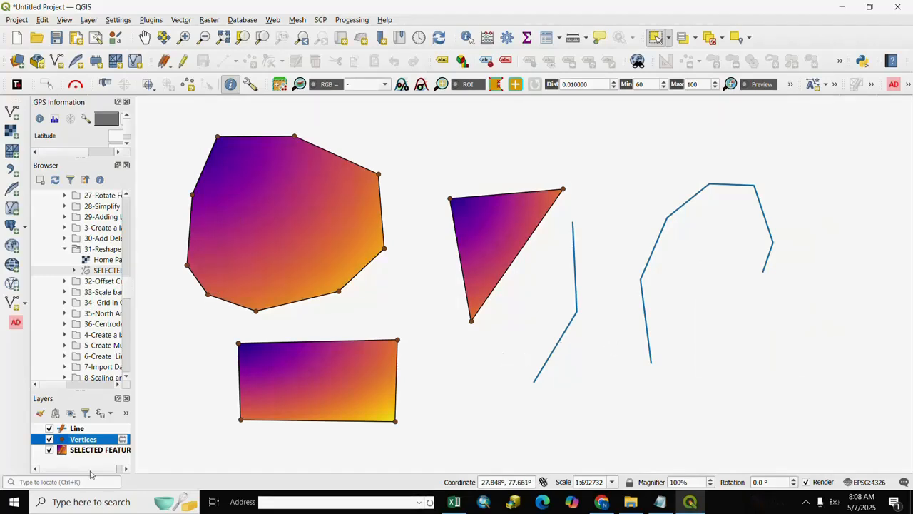
Step: Extract the vertices of the Line layer into a temporary layer and close the tool
left_click(79, 430)
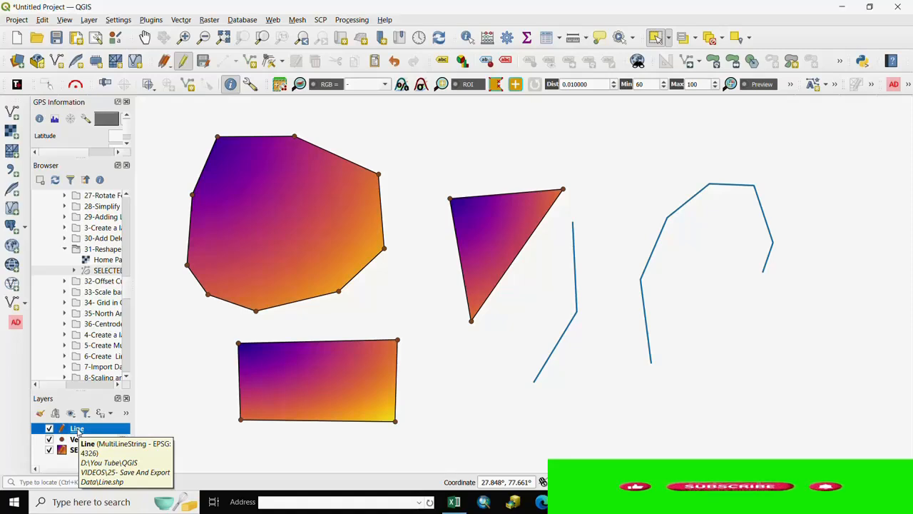
left_click(179, 20)
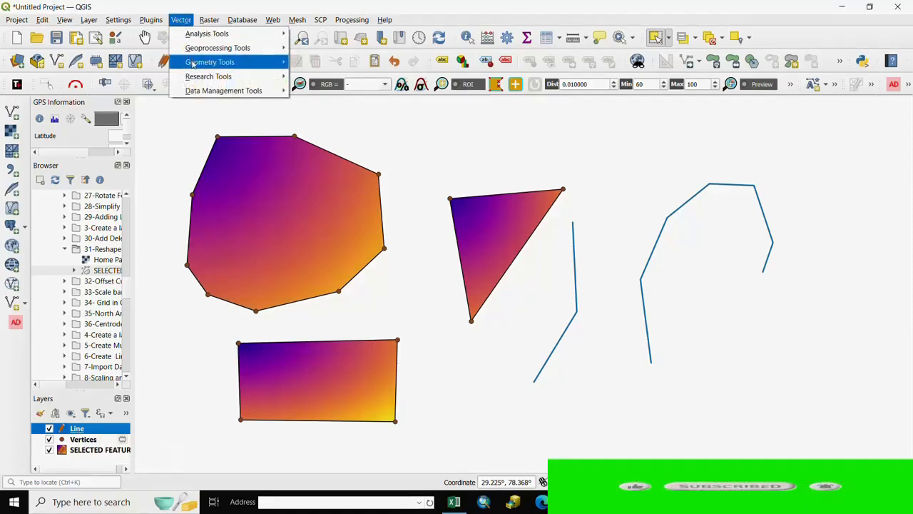
mouse_move(192, 63)
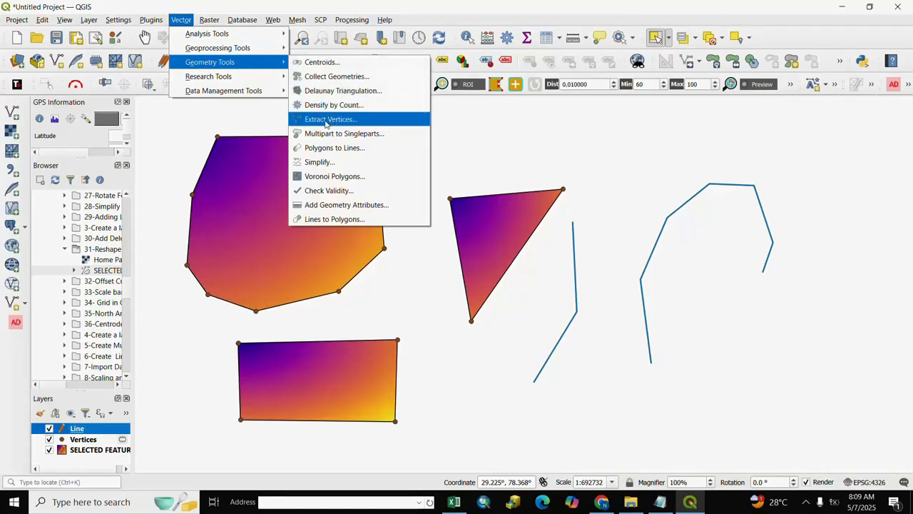
left_click(326, 121)
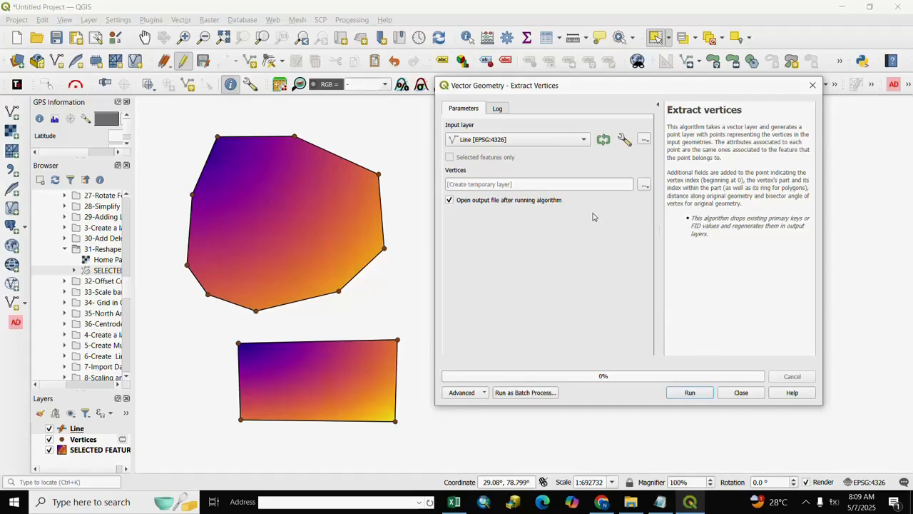
left_click(643, 185)
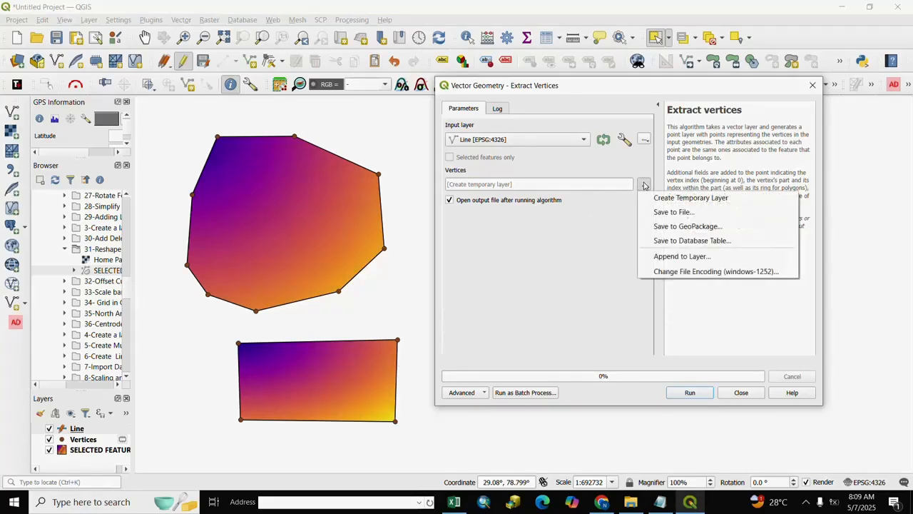
left_click(685, 198)
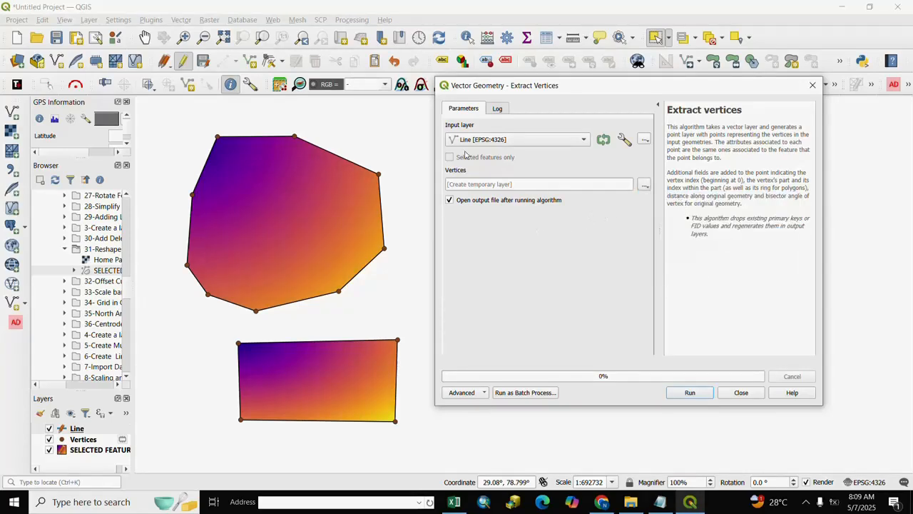
left_click(692, 394)
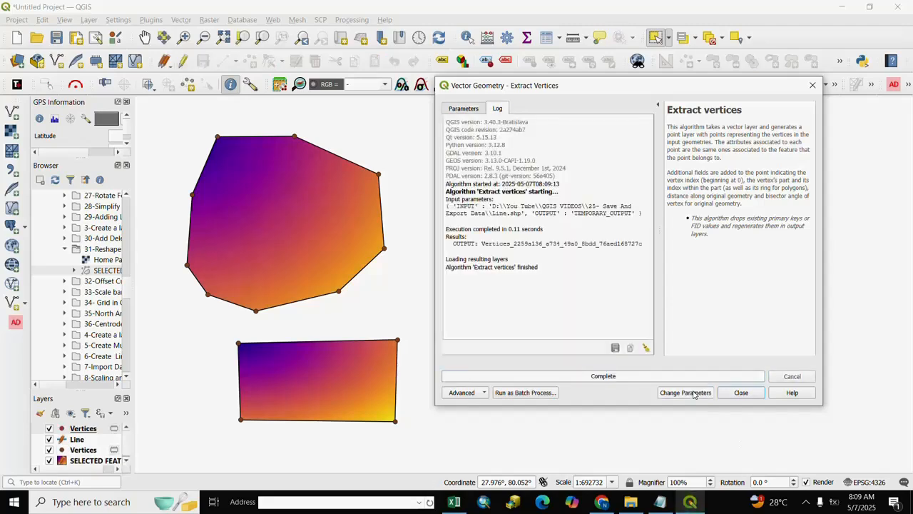
left_click(745, 393)
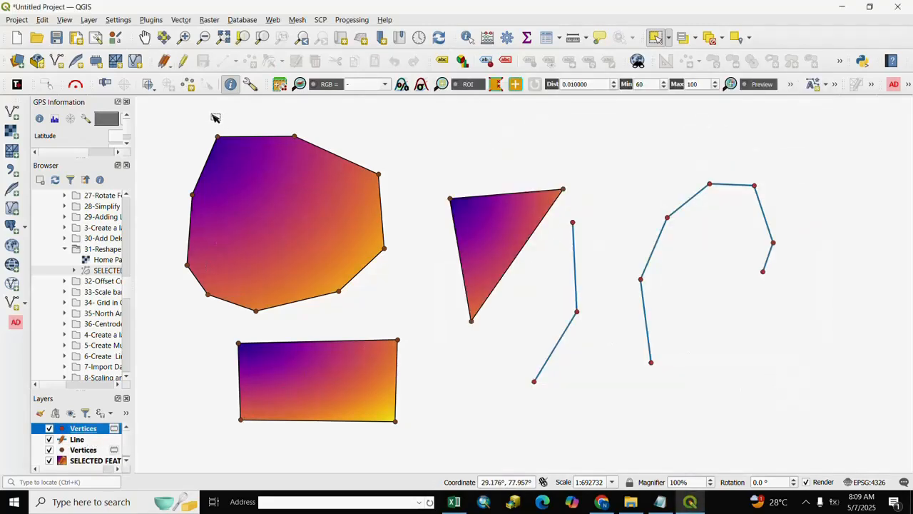
Step: Hide the polygon vertices layer and review the distance and angle fields in the line vertices layer's attribute table
left_click(162, 122)
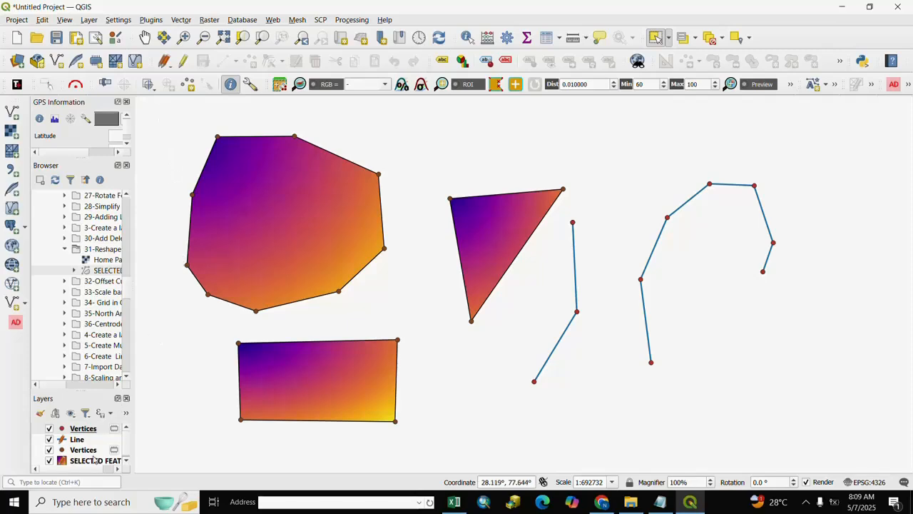
left_click(49, 450)
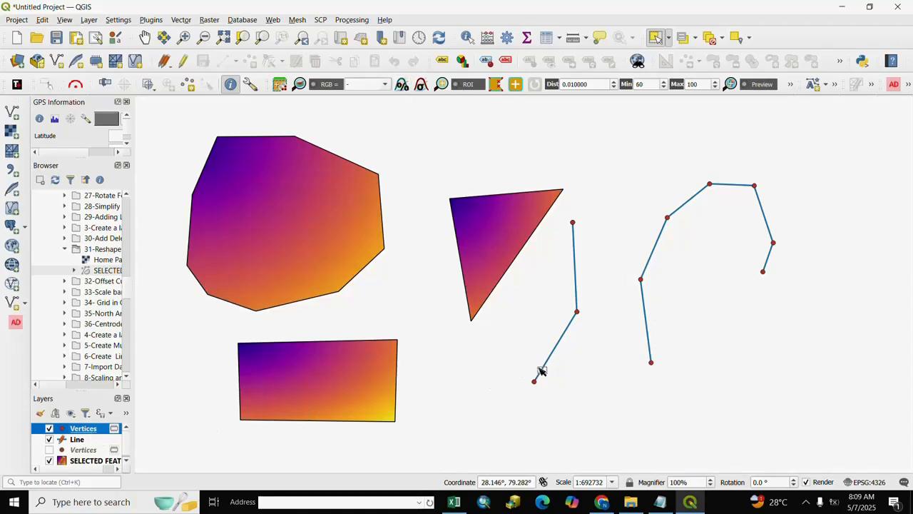
left_click(547, 38)
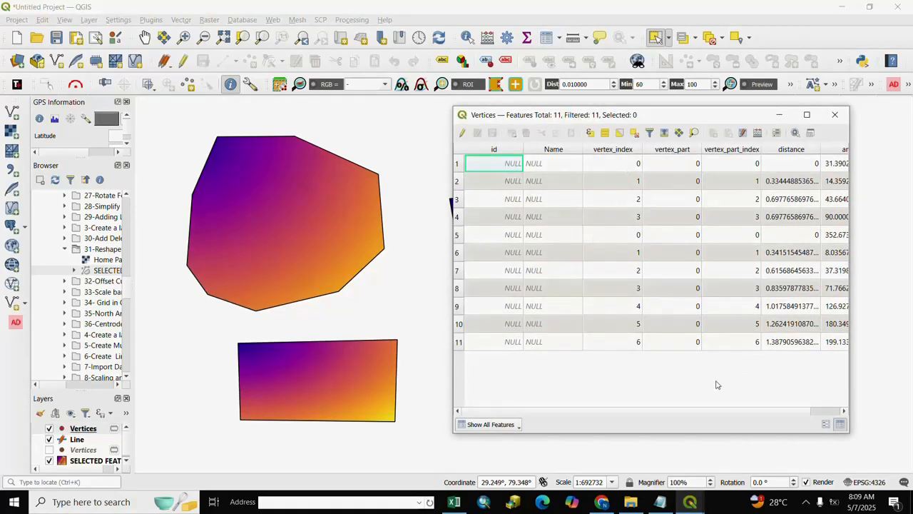
left_click(821, 412)
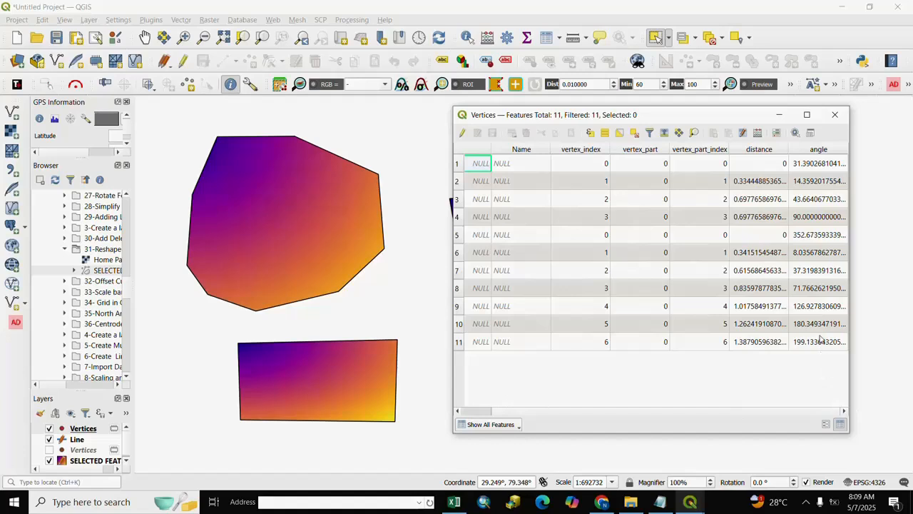
left_click(776, 151)
left_click(836, 116)
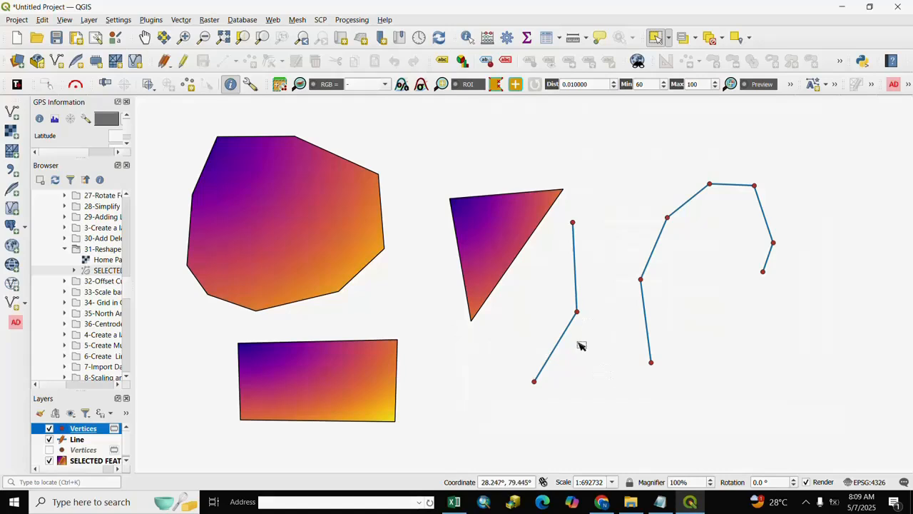
Step: Open the symbology properties of the line vertices layer
right_click(83, 430)
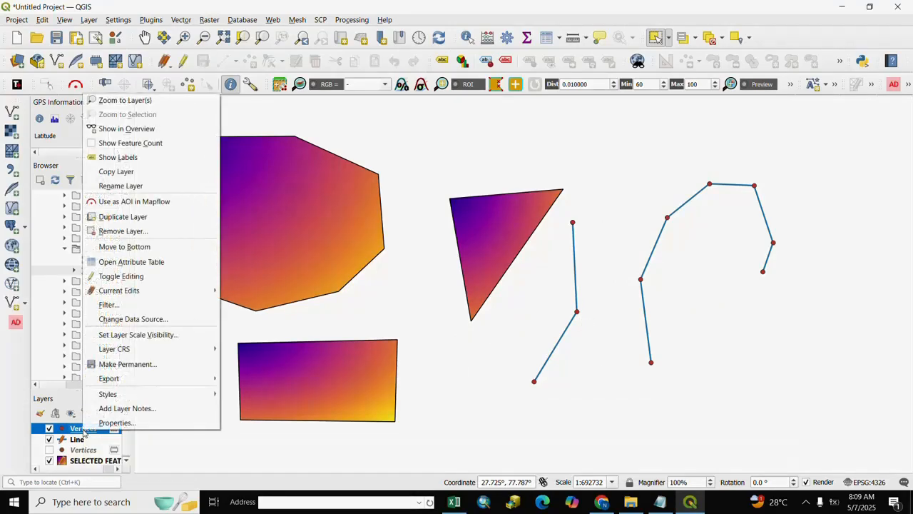
left_click(118, 423)
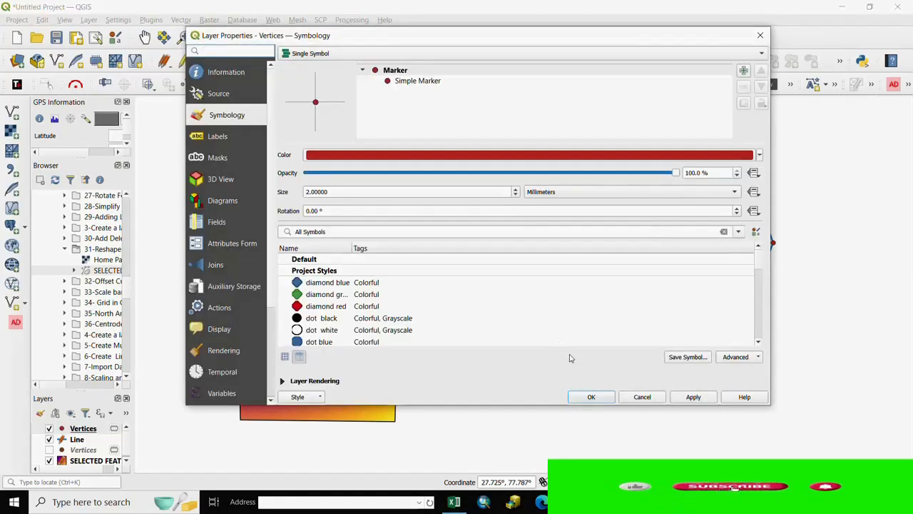
Step: Try the diamond red and diamond blue marker presets for the line vertices, recolouring the blue diamond green
left_click(308, 308)
scroll(370, 320, "down", 2)
scroll(363, 320, "down", 1)
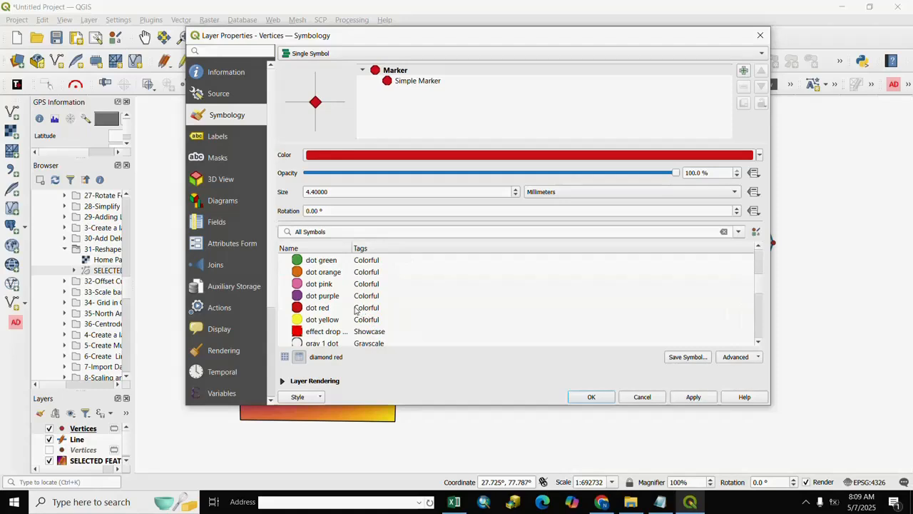
scroll(356, 316, "up", 3)
left_click(308, 284)
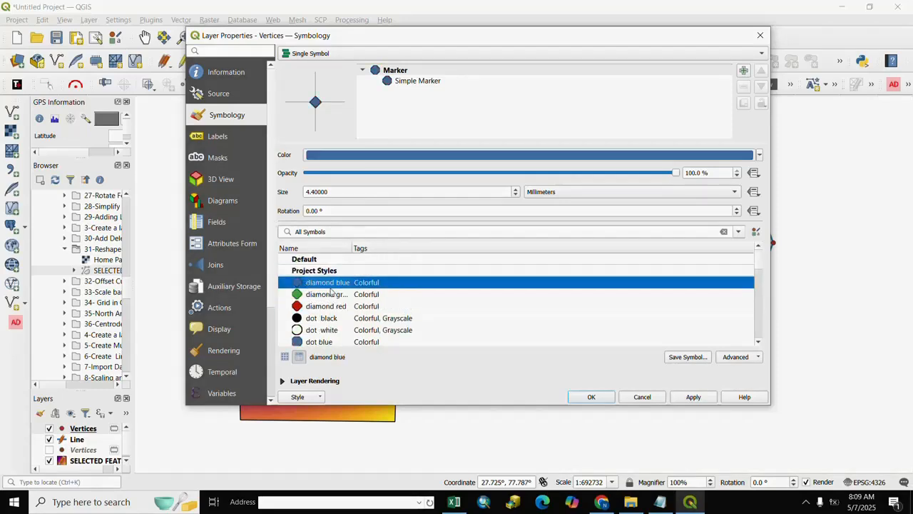
left_click(759, 157)
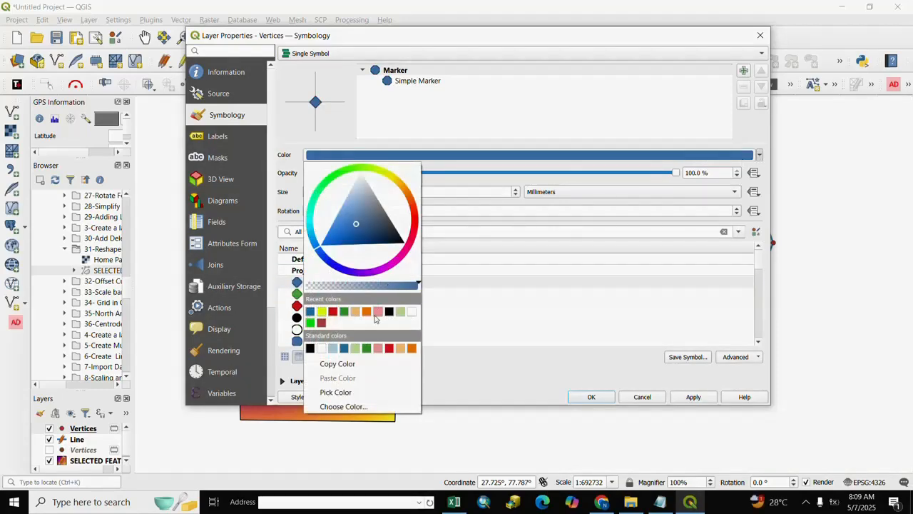
left_click(345, 312)
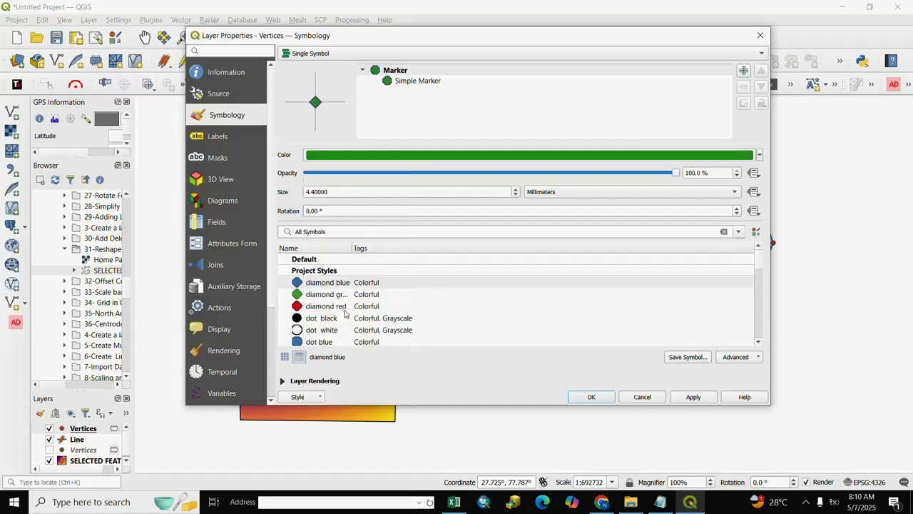
Step: Choose the dot blue preset as the marker symbol for the line vertices
left_click(758, 342)
left_click(759, 342)
left_click(758, 342)
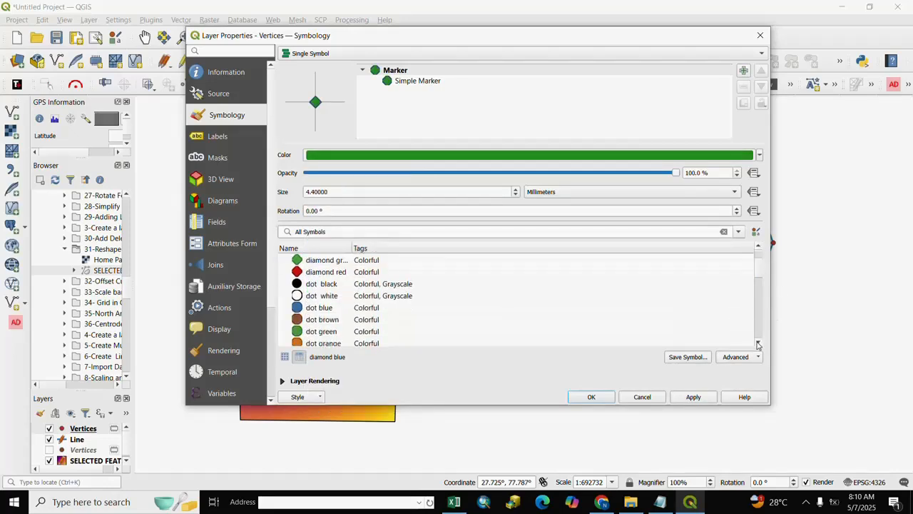
left_click(758, 342)
left_click(301, 297)
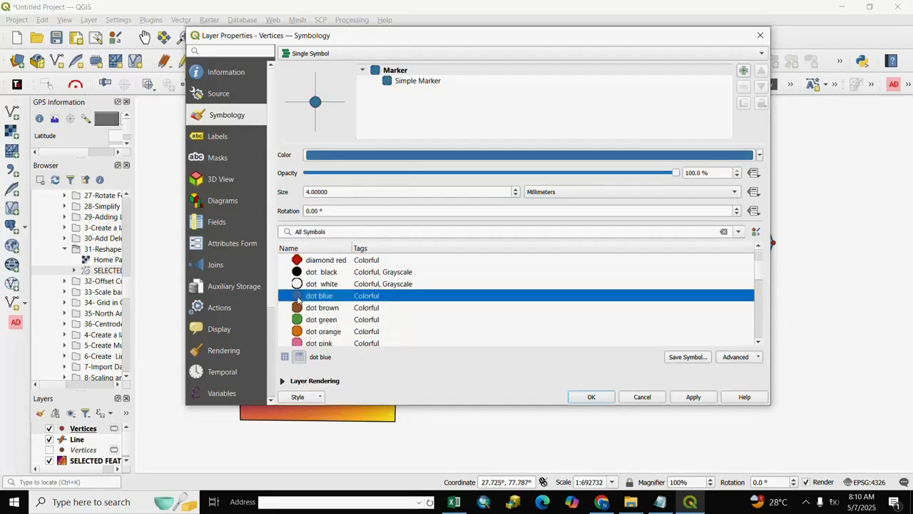
Step: Apply the dot blue marker style to the line vertices layer and close its properties
left_click(693, 398)
left_click(574, 397)
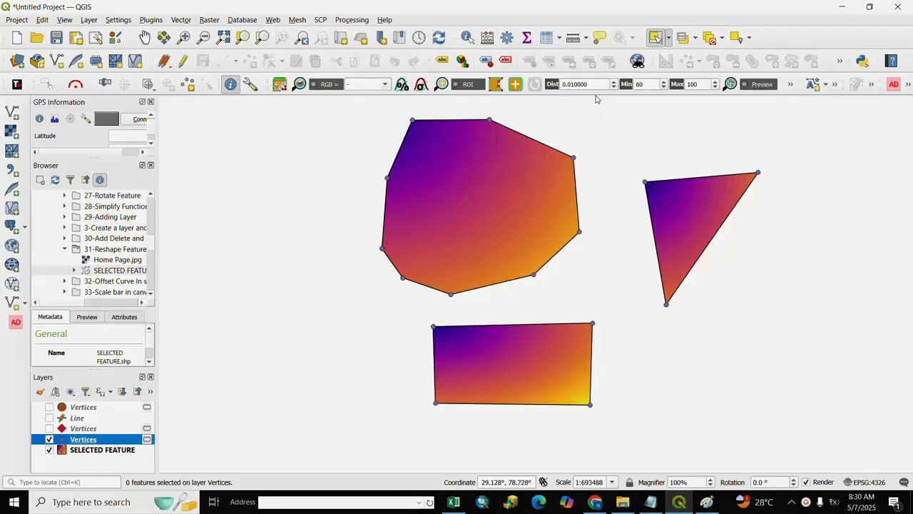
Step: Select the features of the visible Vertices layer by value where angle is greater than 30
left_click(669, 39)
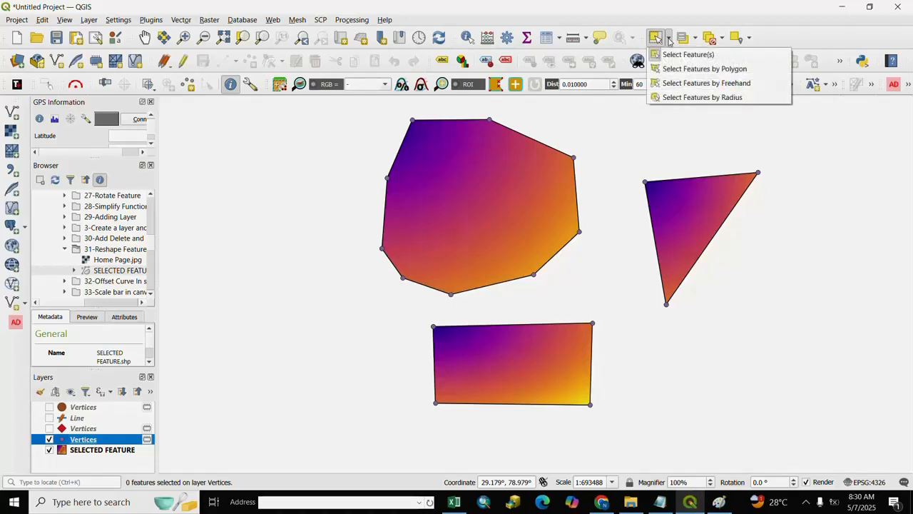
left_click(695, 42)
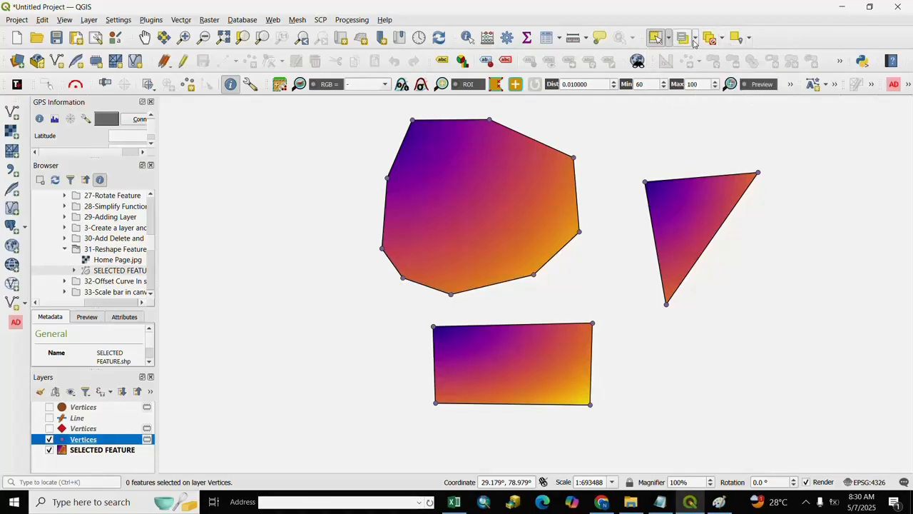
left_click(695, 40)
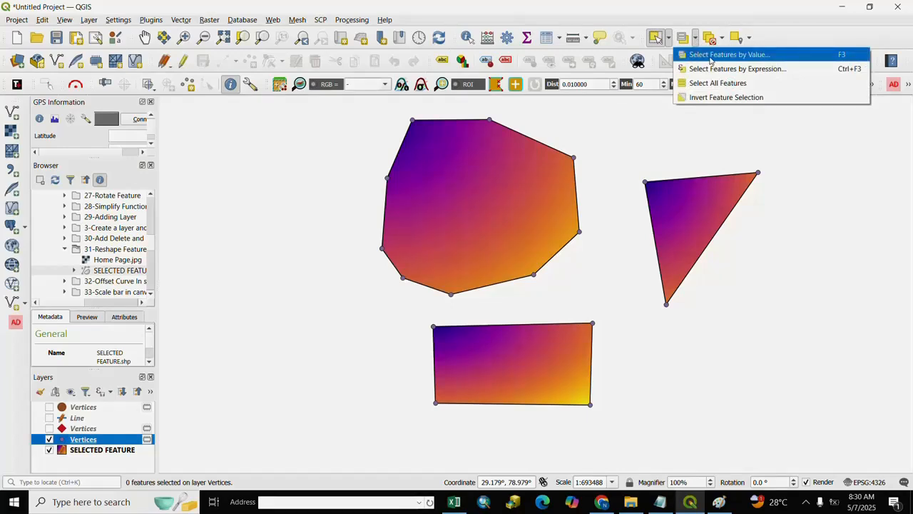
left_click(710, 56)
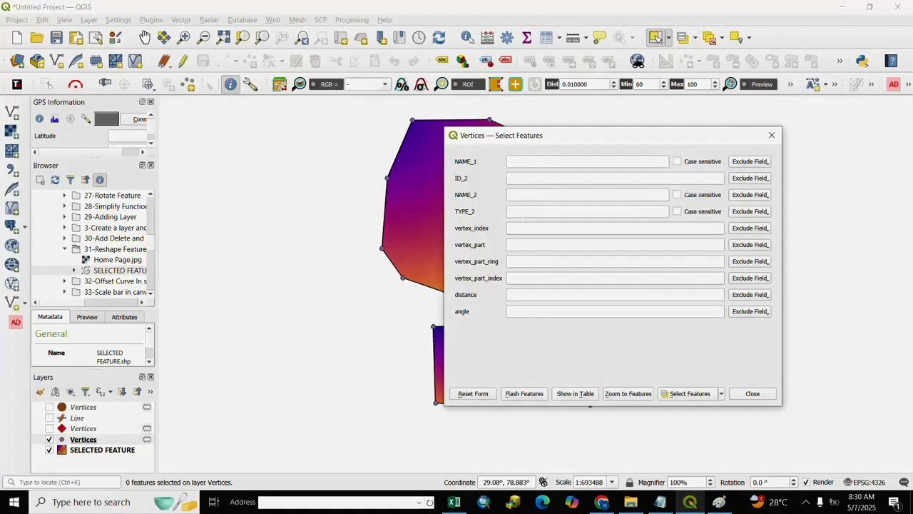
left_click(541, 314)
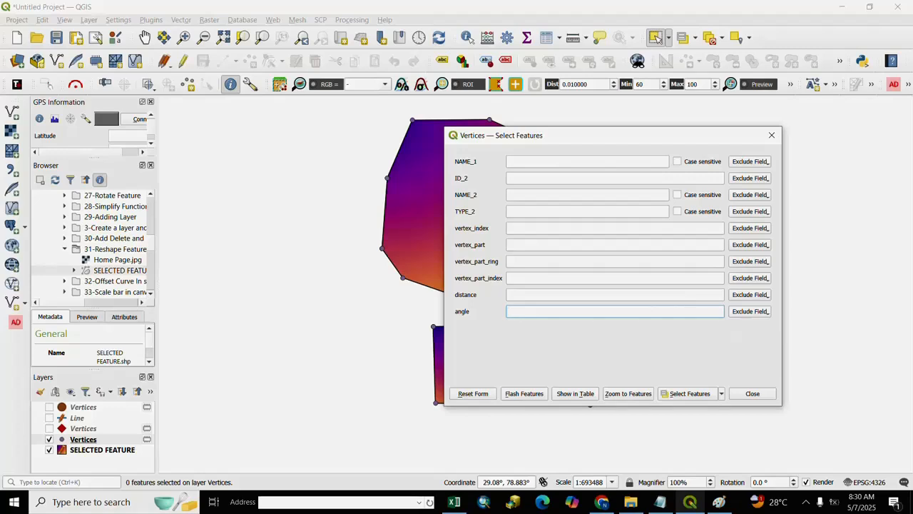
type("30")
left_click(747, 311)
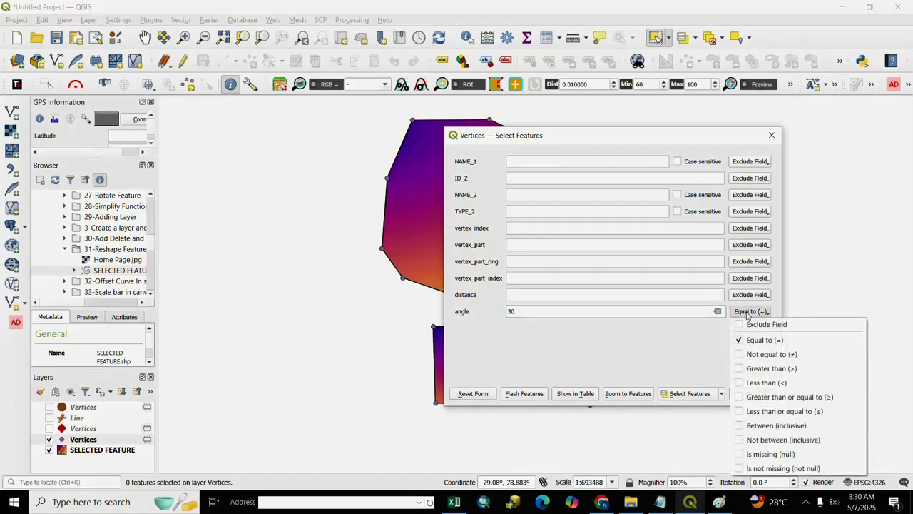
left_click(739, 369)
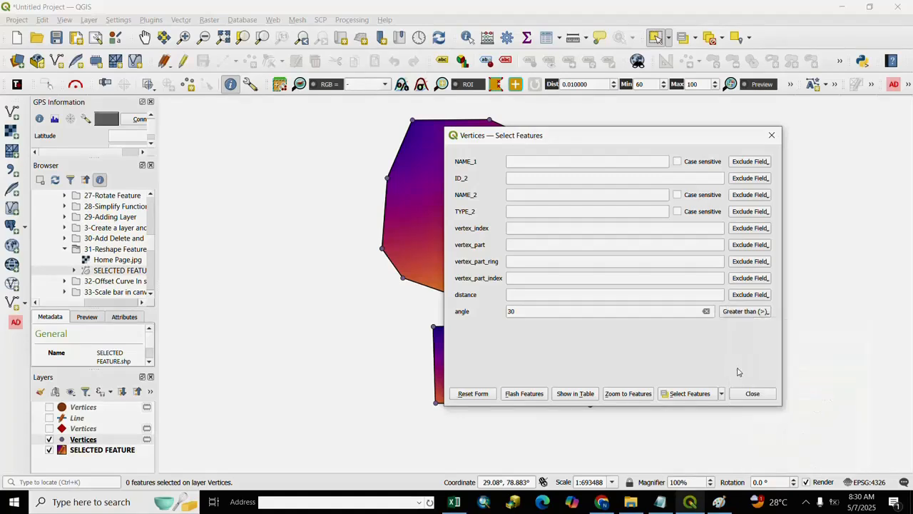
left_click(685, 394)
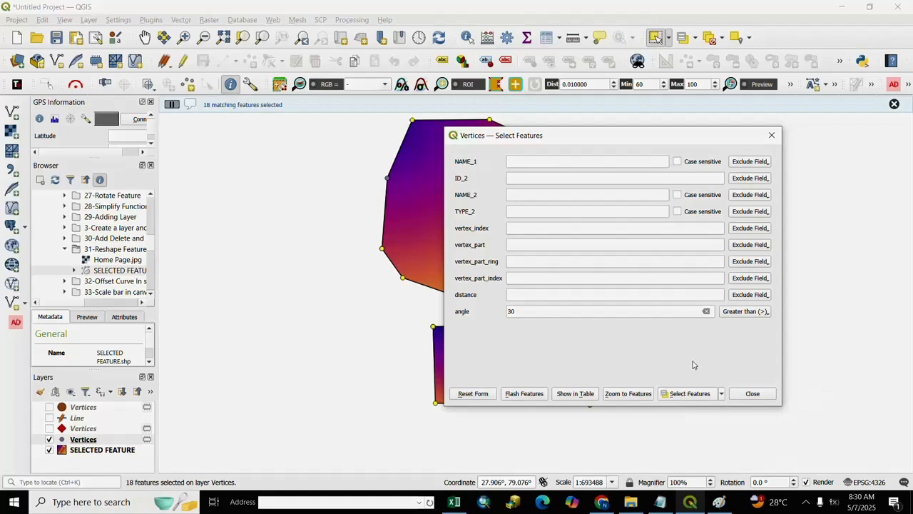
left_click(770, 137)
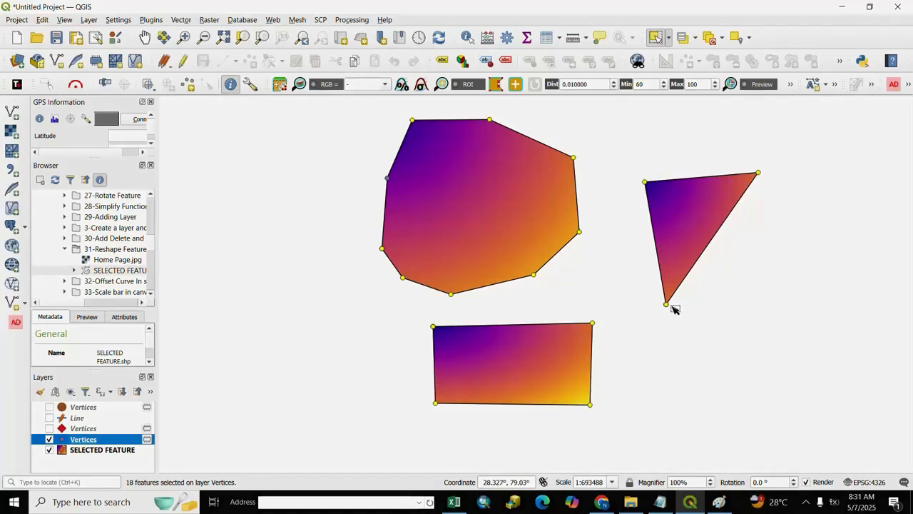
Step: Try selecting the Vertices features by value where distance is greater than 10
left_click(696, 39)
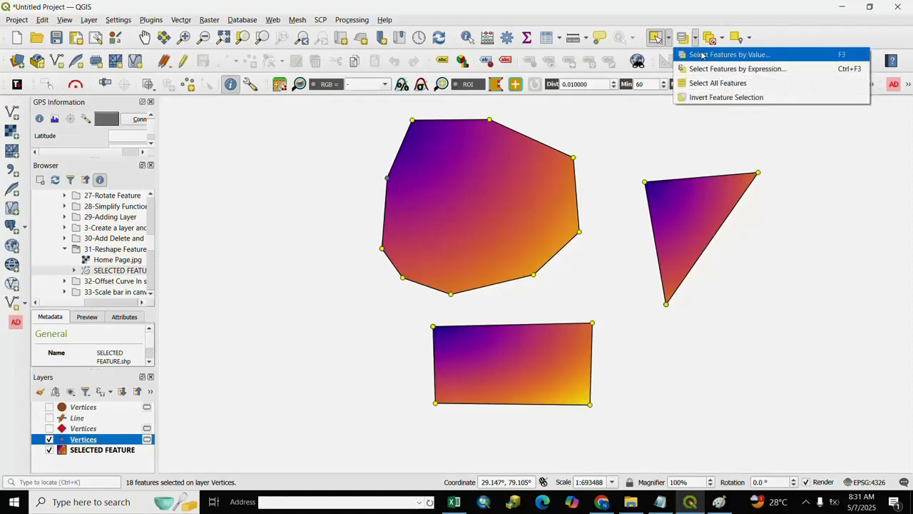
left_click(699, 54)
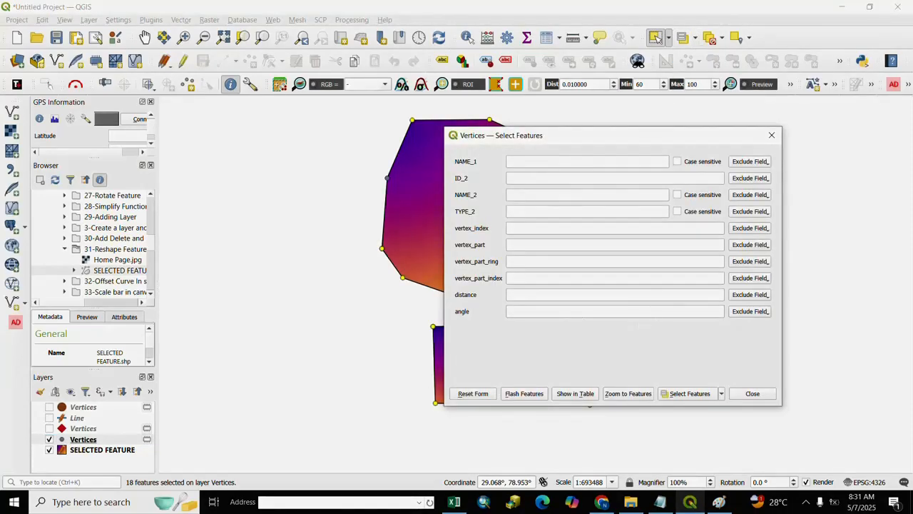
left_click(608, 294)
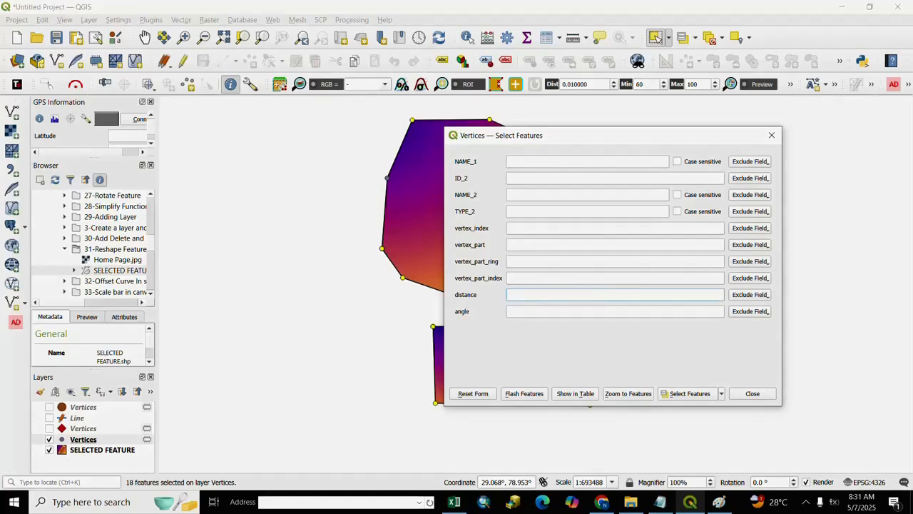
type("10")
left_click(765, 295)
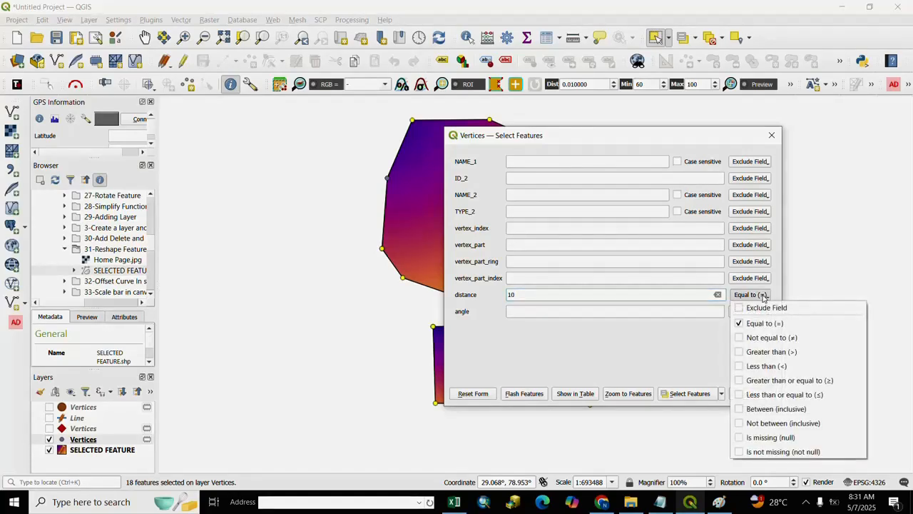
left_click(753, 352)
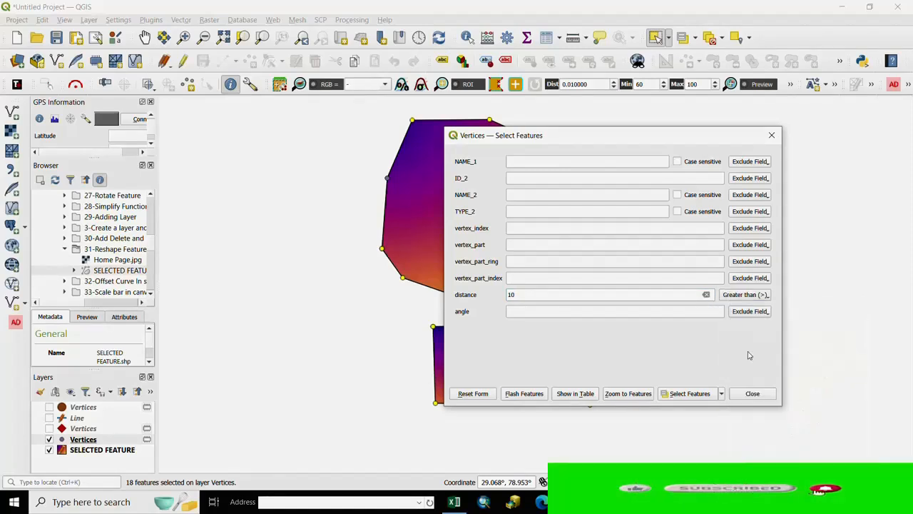
left_click(682, 394)
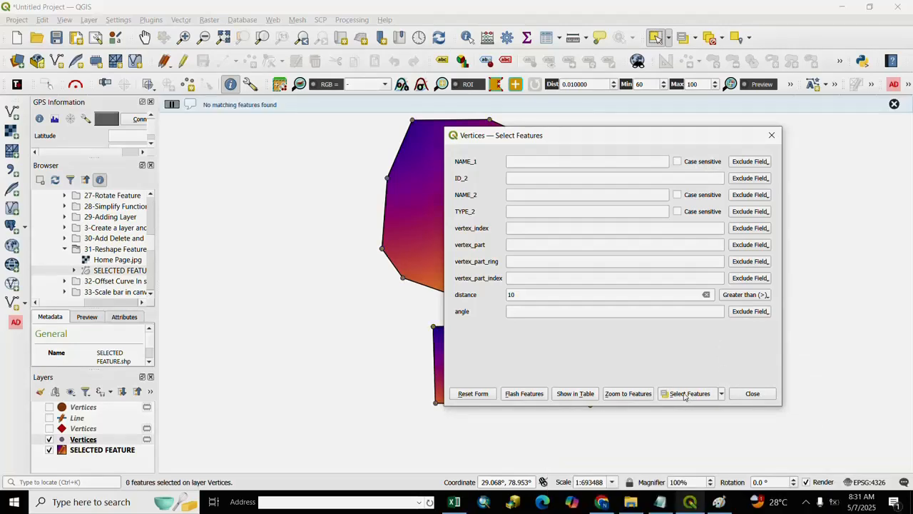
left_click(771, 137)
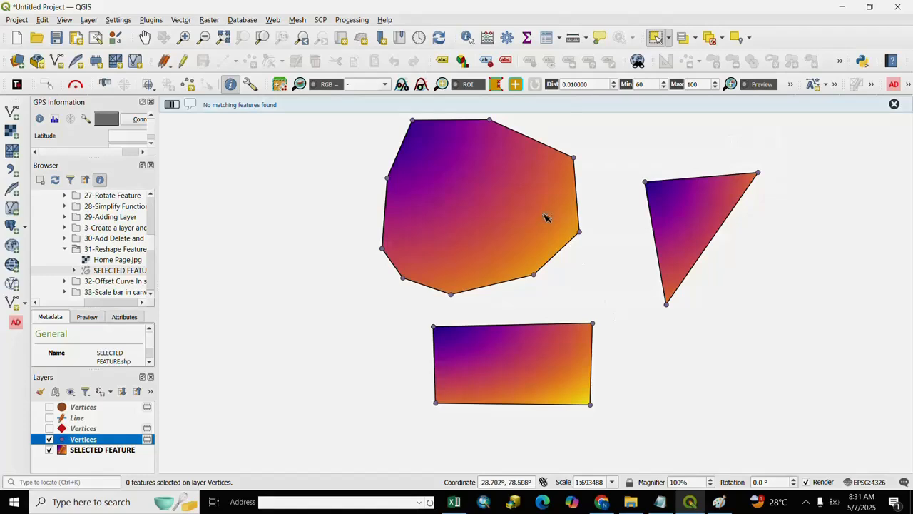
left_click(893, 104)
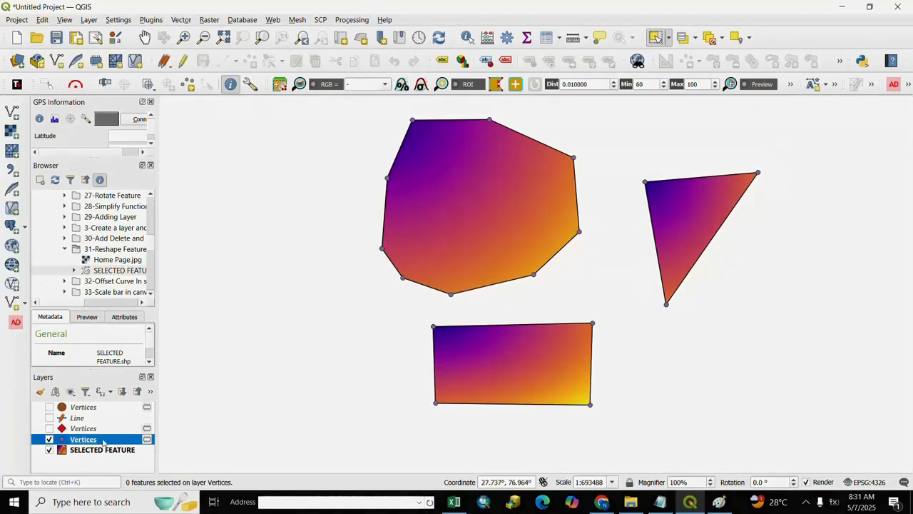
Step: Select the Vertices features by value where distance is less than 10
left_click(694, 37)
left_click(713, 53)
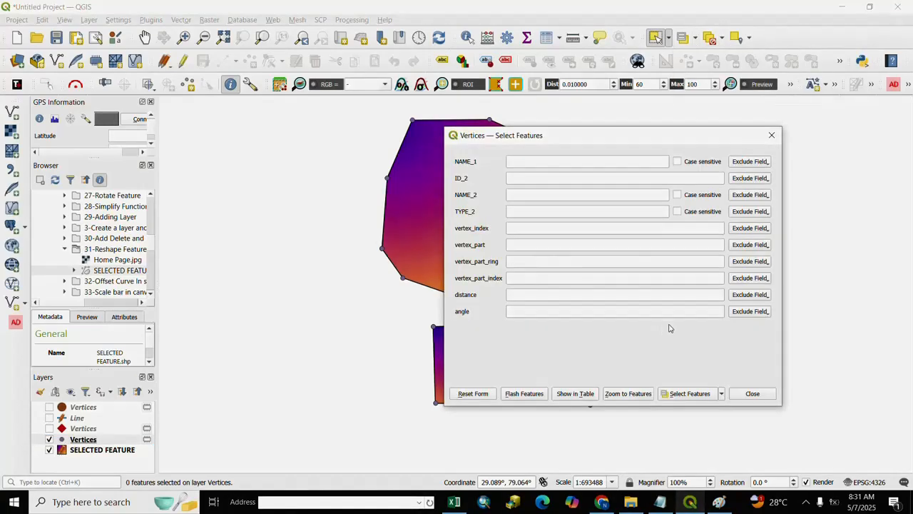
left_click(615, 294)
left_click(769, 295)
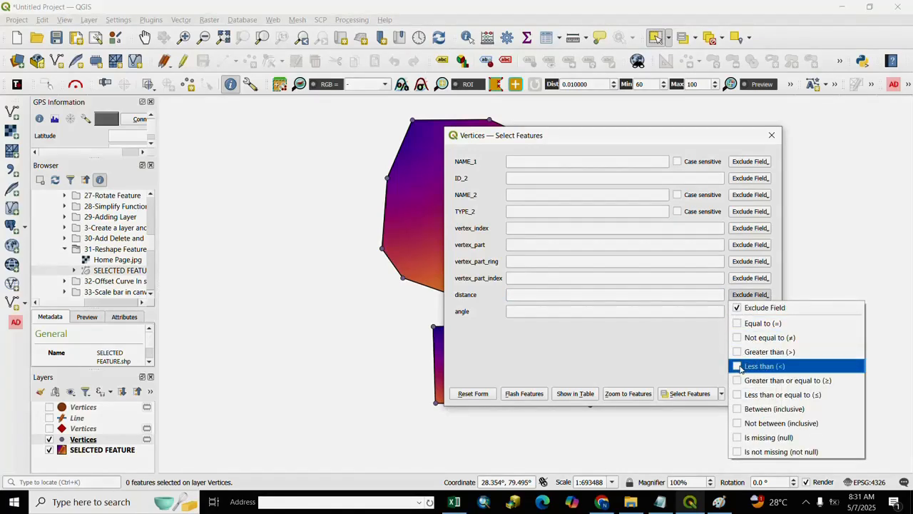
left_click(742, 366)
left_click(698, 294)
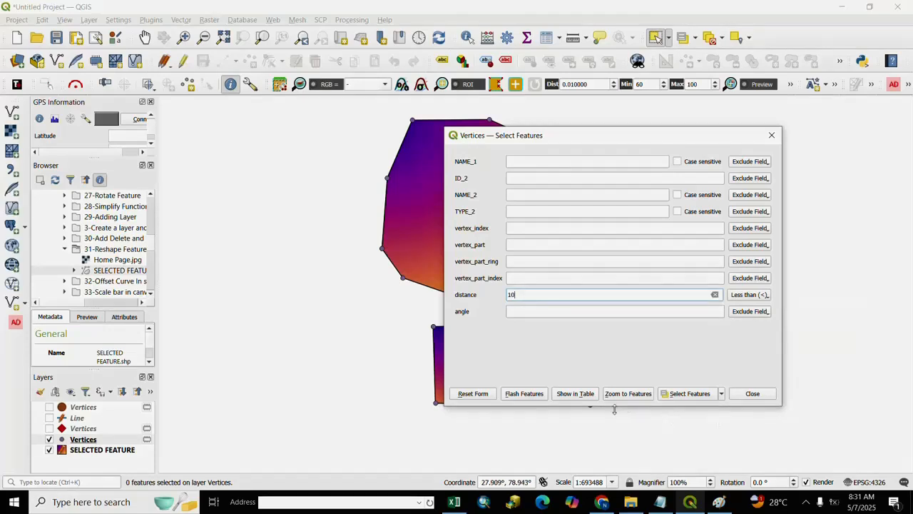
left_click(686, 394)
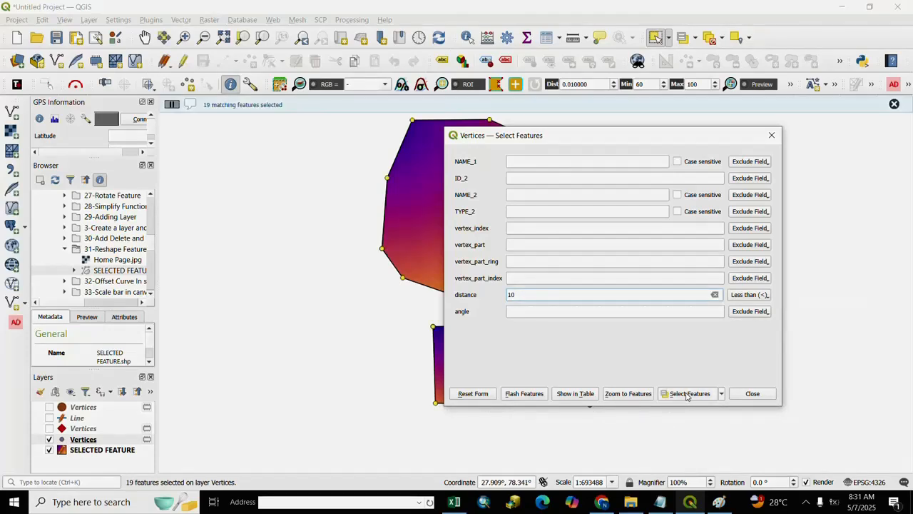
left_click(752, 393)
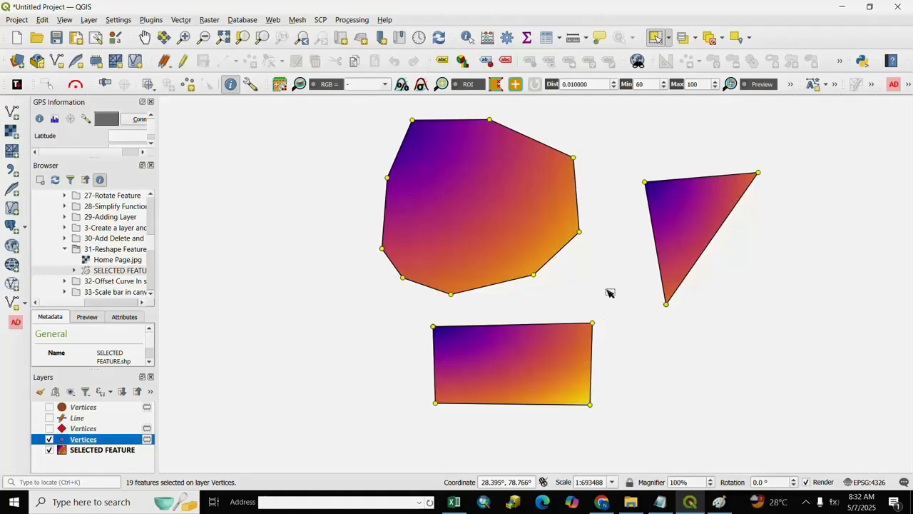
right_click(84, 440)
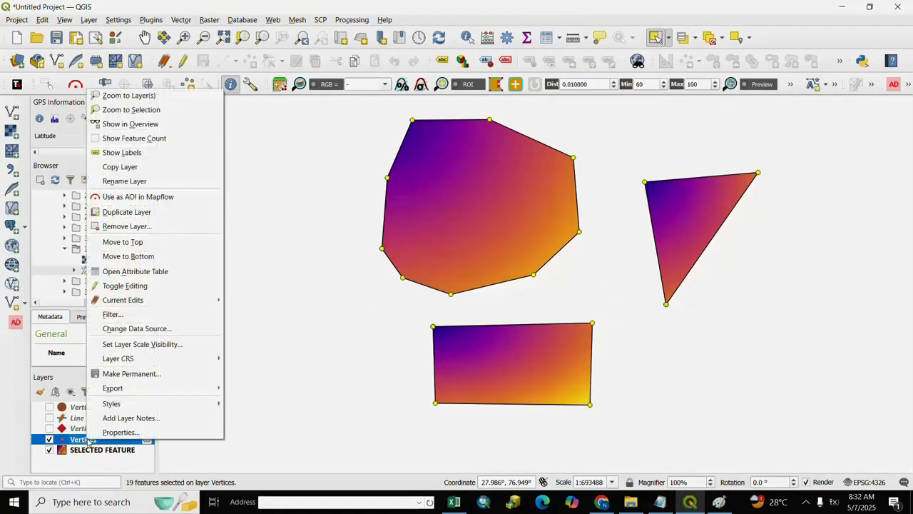
mouse_move(112, 394)
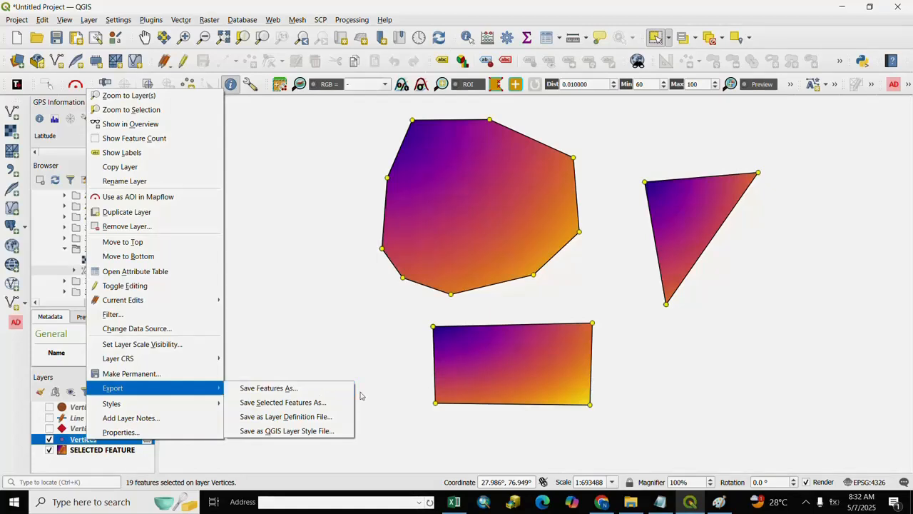
left_click(634, 408)
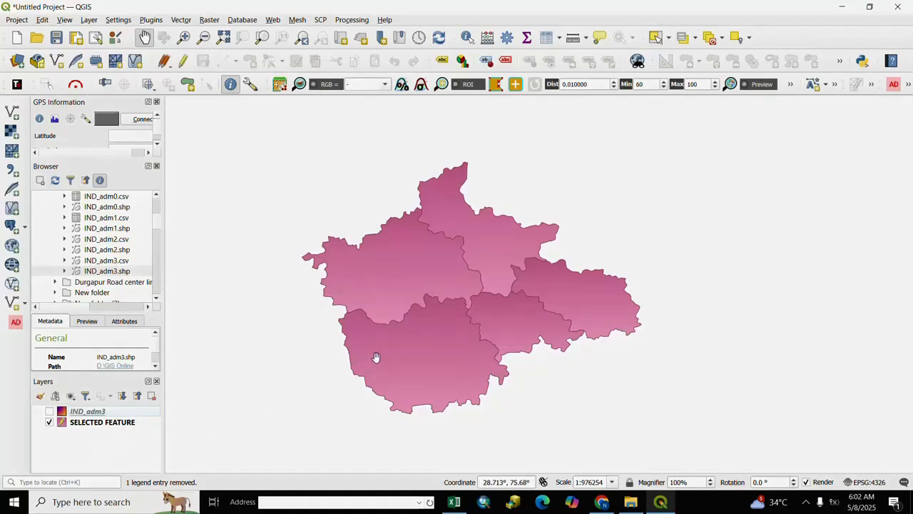
Step: Compare the IND_adm3 and SELECTED FEATURE layers by toggling their visibility, leaving both shown on the map
left_click(49, 411)
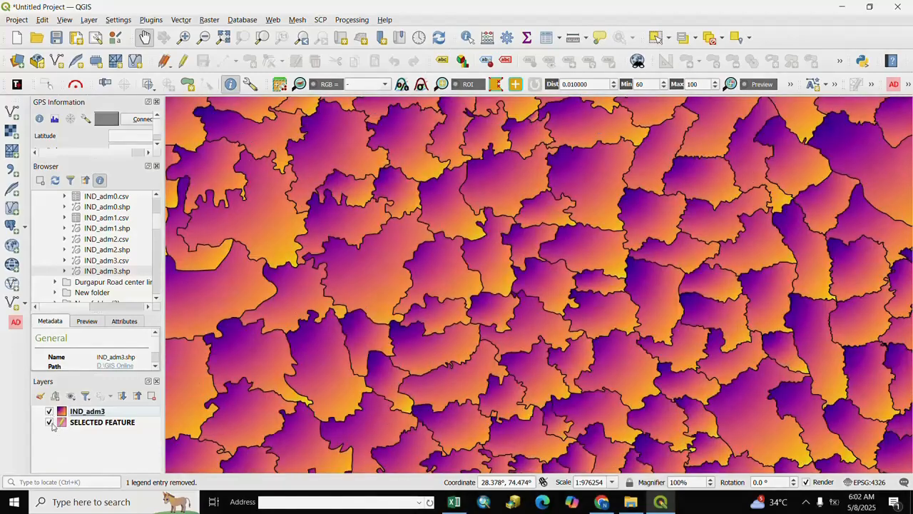
left_click(49, 421)
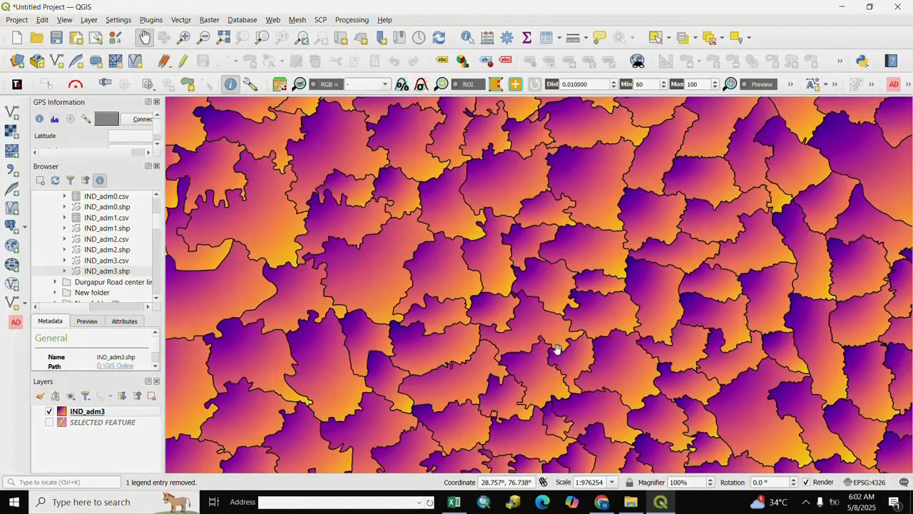
left_click(50, 412)
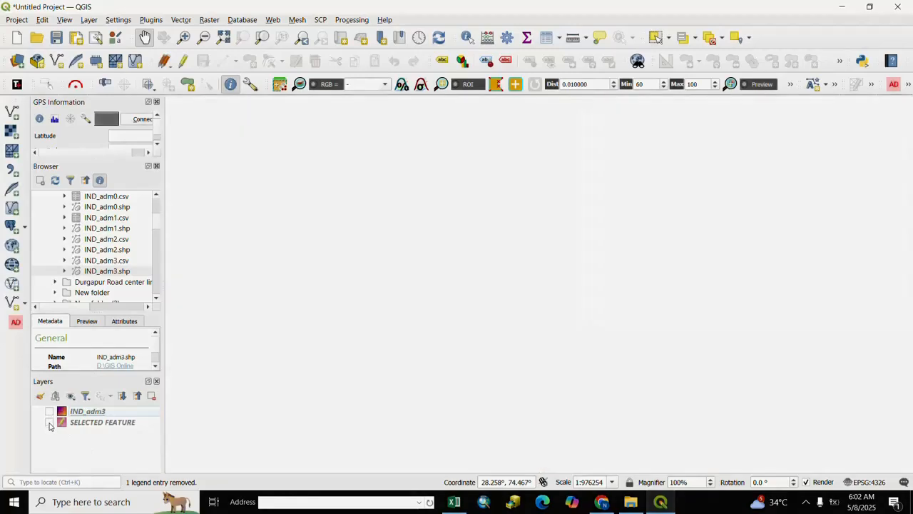
left_click(49, 421)
left_click(49, 411)
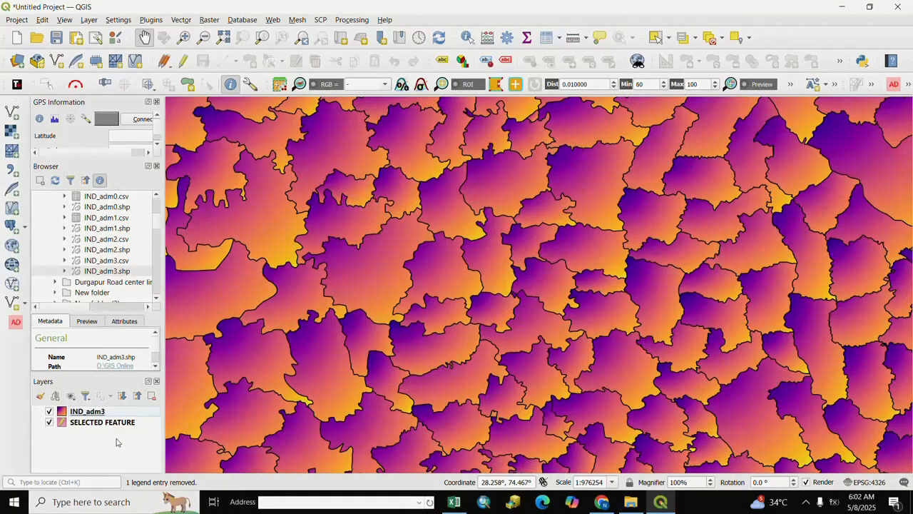
Step: Run the Intersection geoprocessing tool with IND_adm3 as input and SELECTED FEATURE as overlay, output to a temporary layer
left_click(181, 20)
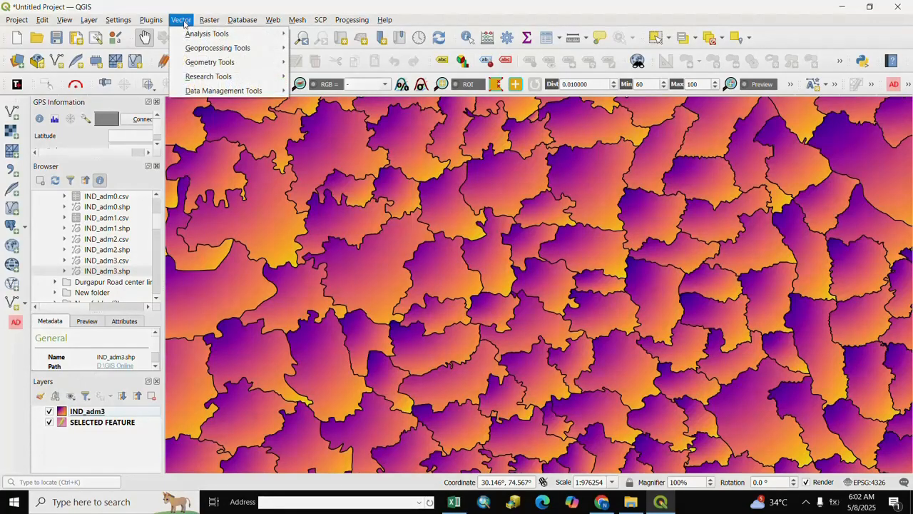
mouse_move(205, 48)
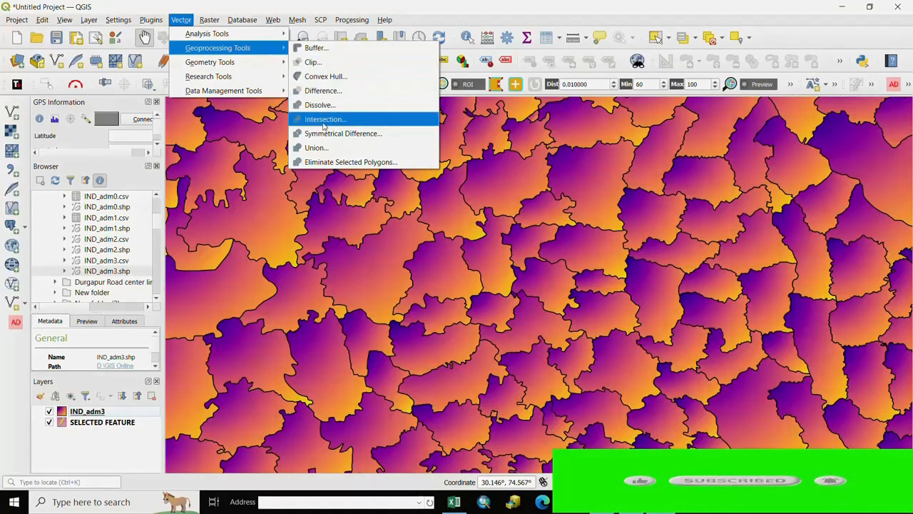
left_click(320, 121)
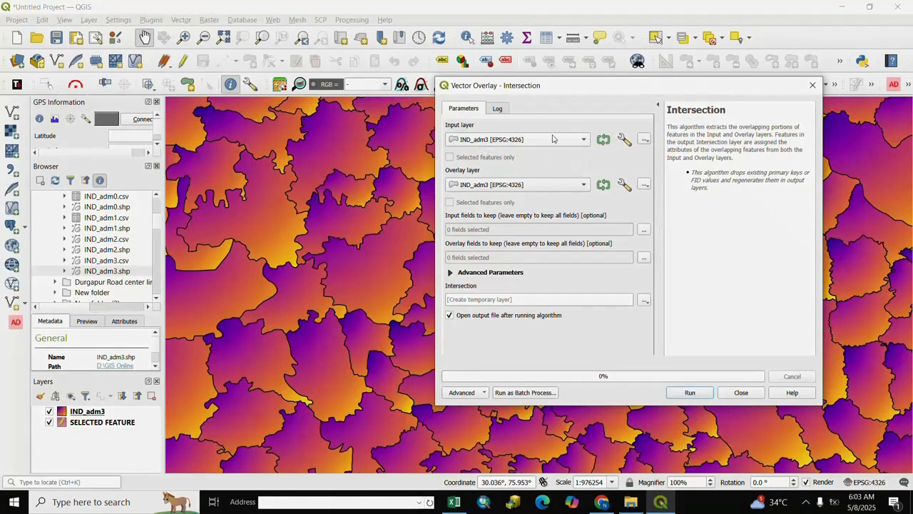
left_click(582, 142)
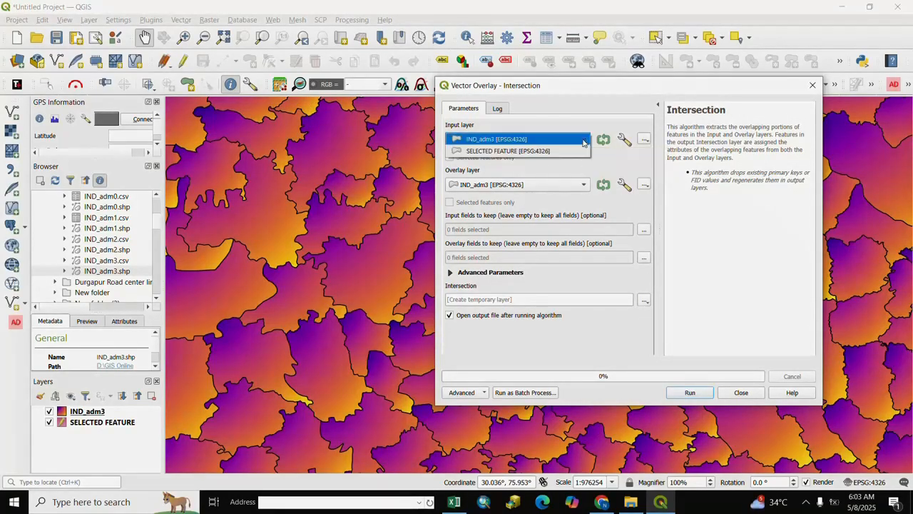
left_click(495, 142)
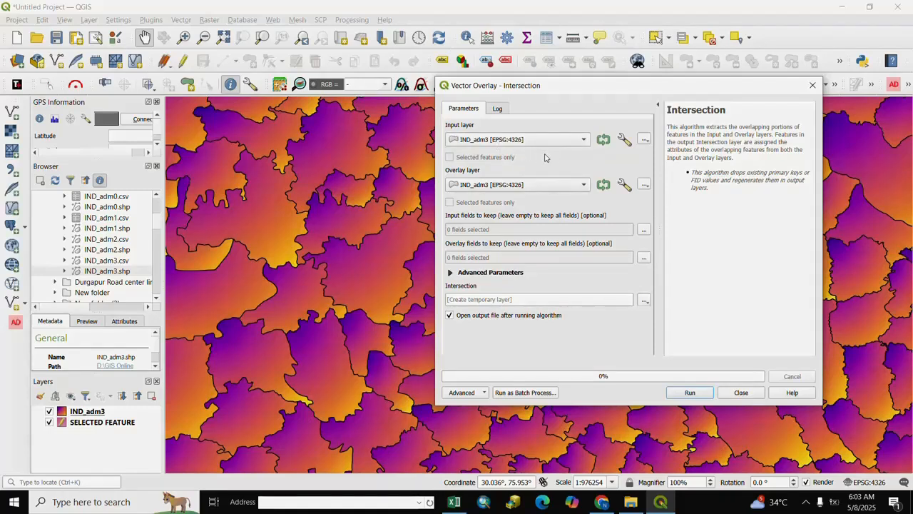
left_click(583, 189)
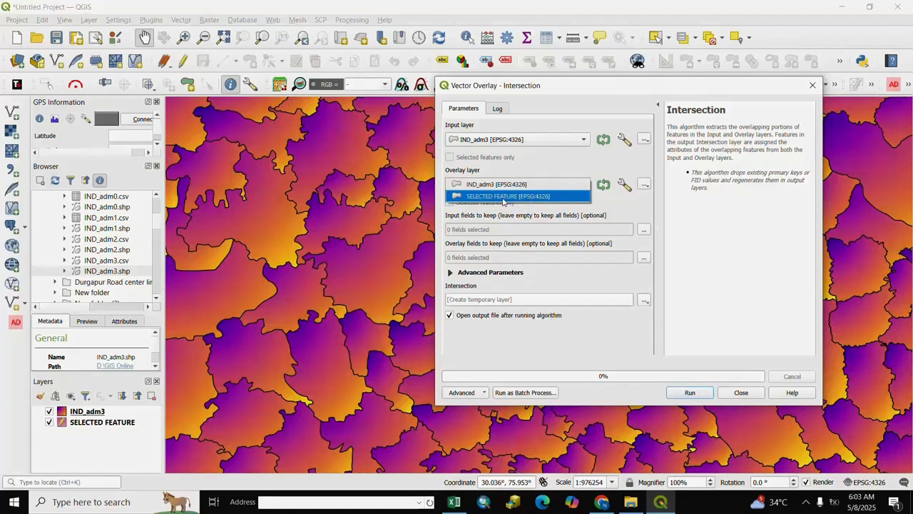
left_click(526, 196)
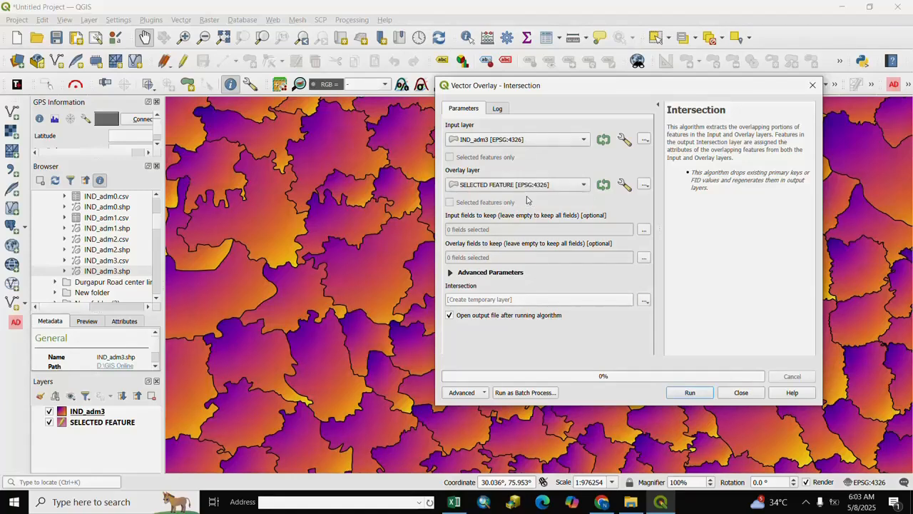
left_click(643, 300)
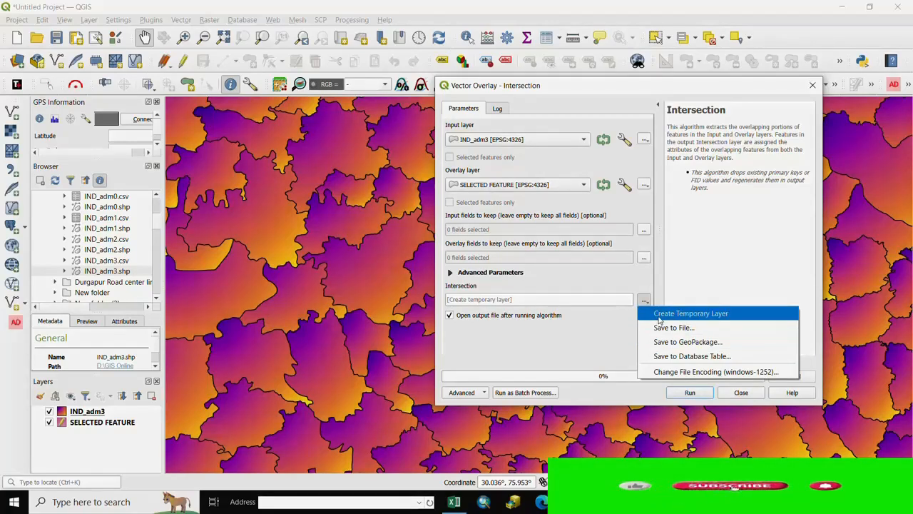
left_click(659, 318)
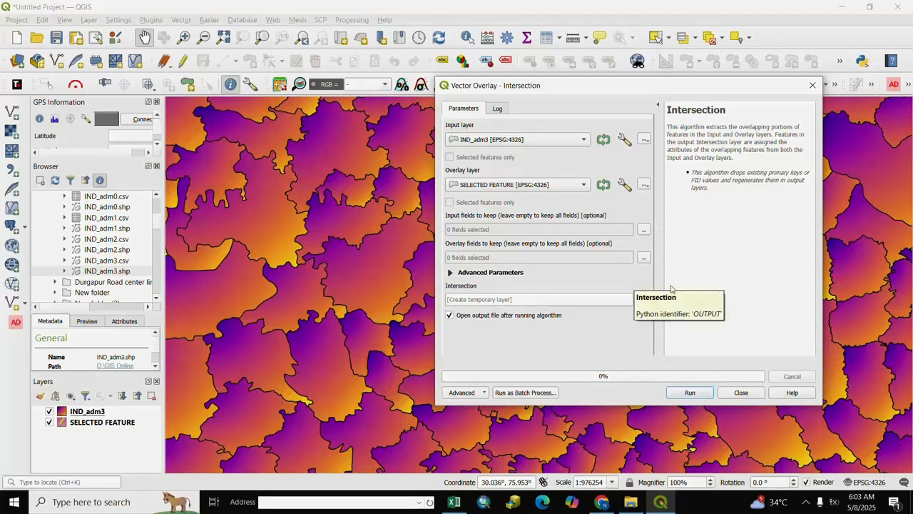
left_click(690, 391)
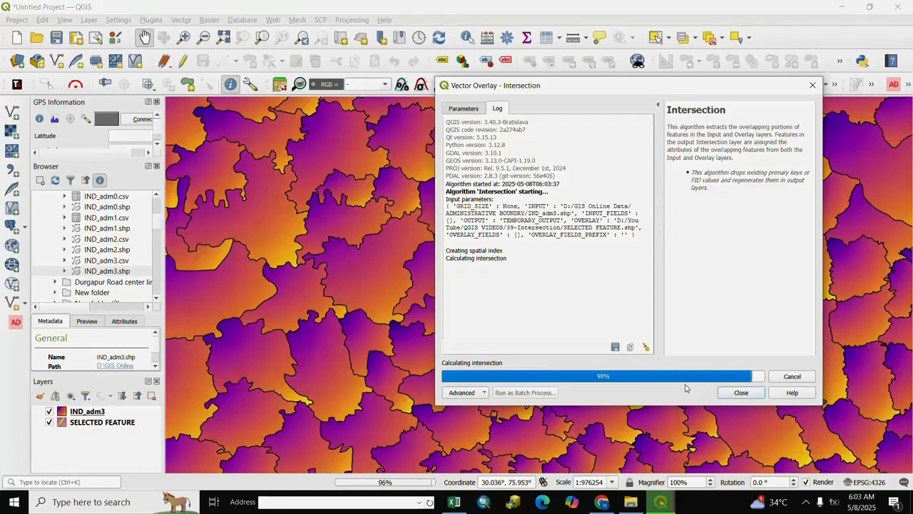
left_click(741, 392)
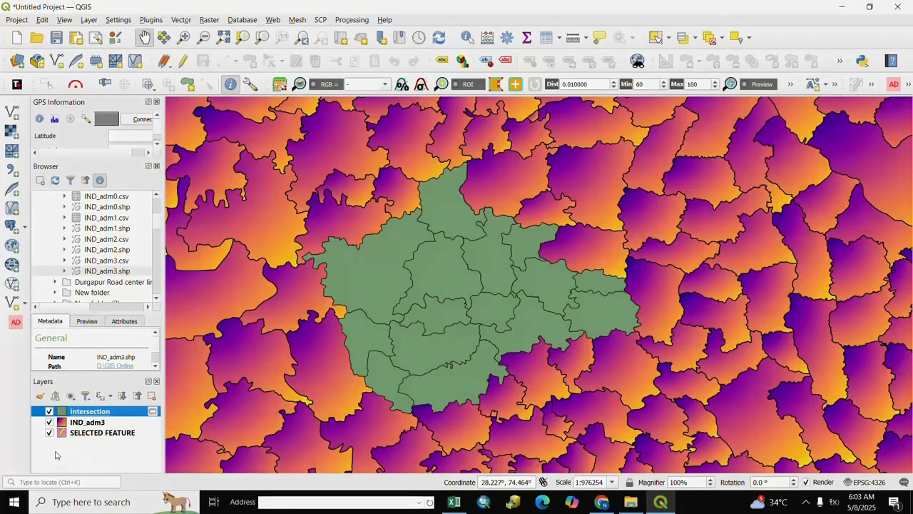
Step: Inspect the Intersection layer alone by hiding IND_adm3 and SELECTED FEATURE, and restore both layers' visibility
left_click(57, 454)
left_click(50, 432)
left_click(49, 422)
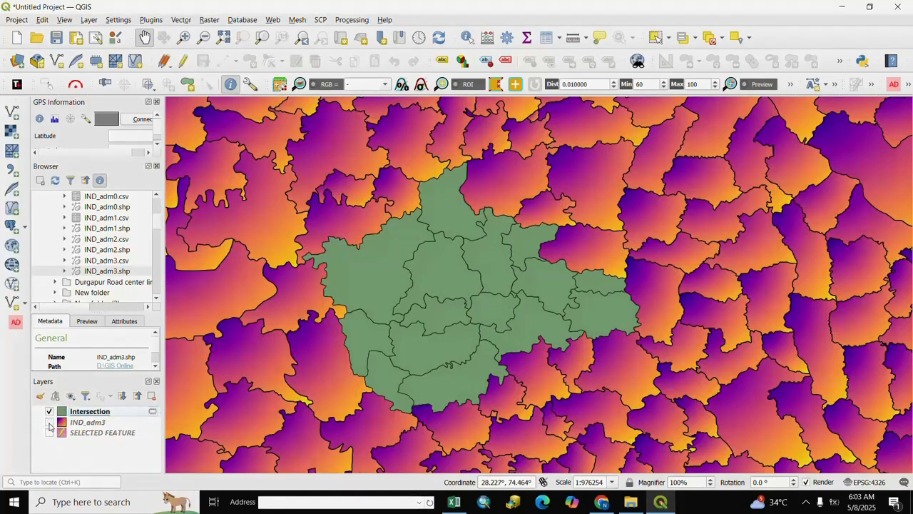
scroll(428, 325, "up", 1)
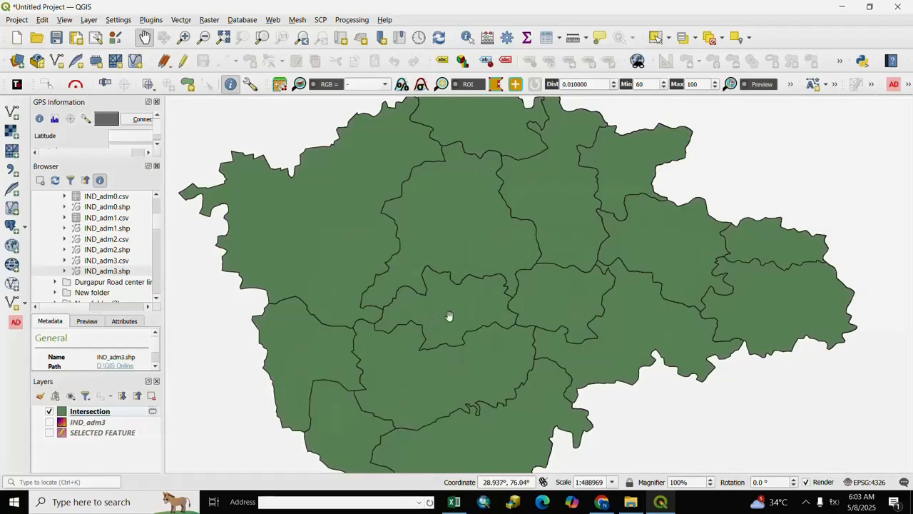
scroll(435, 321, "down", 1)
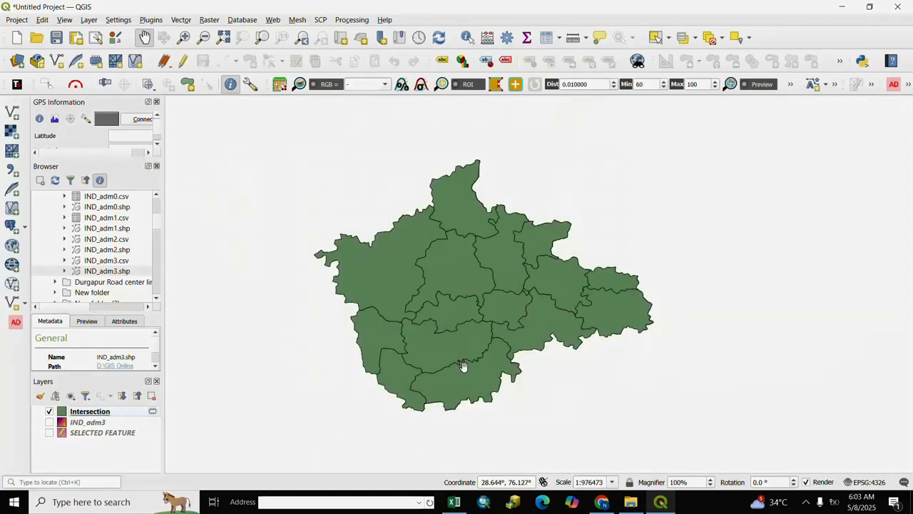
left_click(50, 422)
left_click(49, 433)
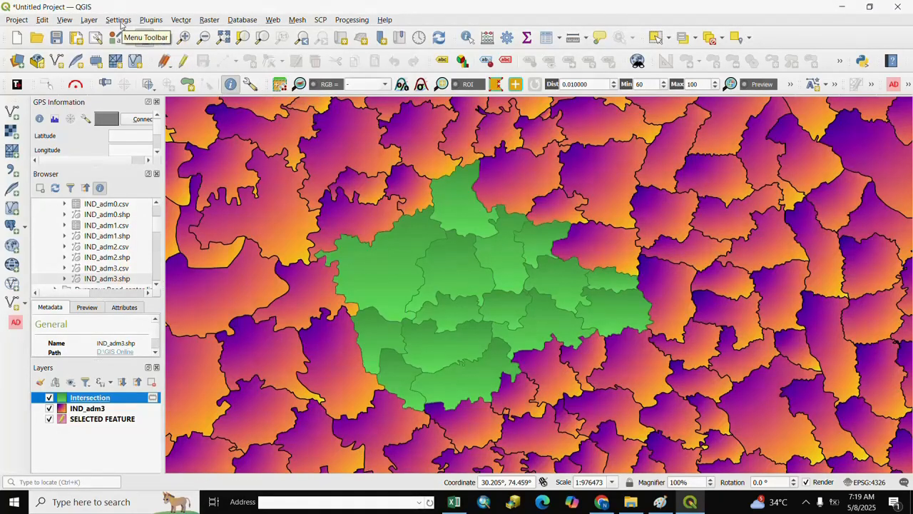
Step: Set the application's icon size to 48 in the general options
left_click(119, 20)
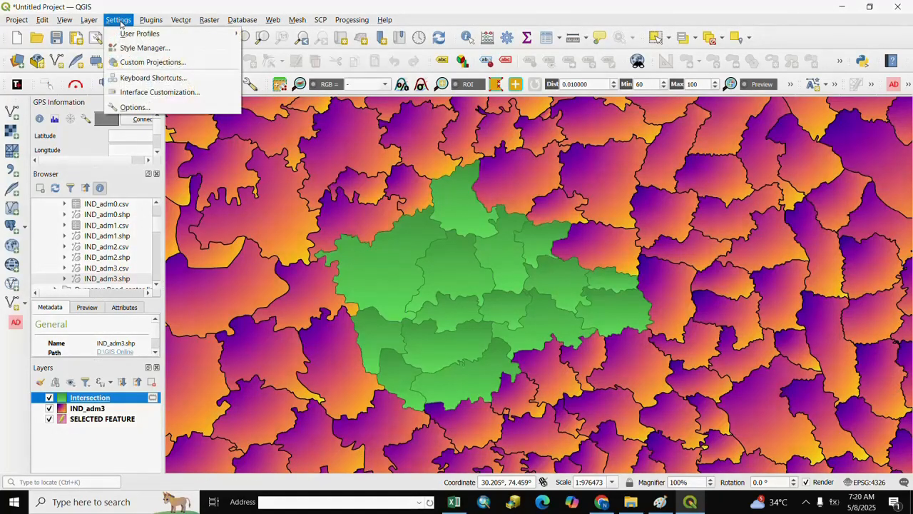
left_click(129, 110)
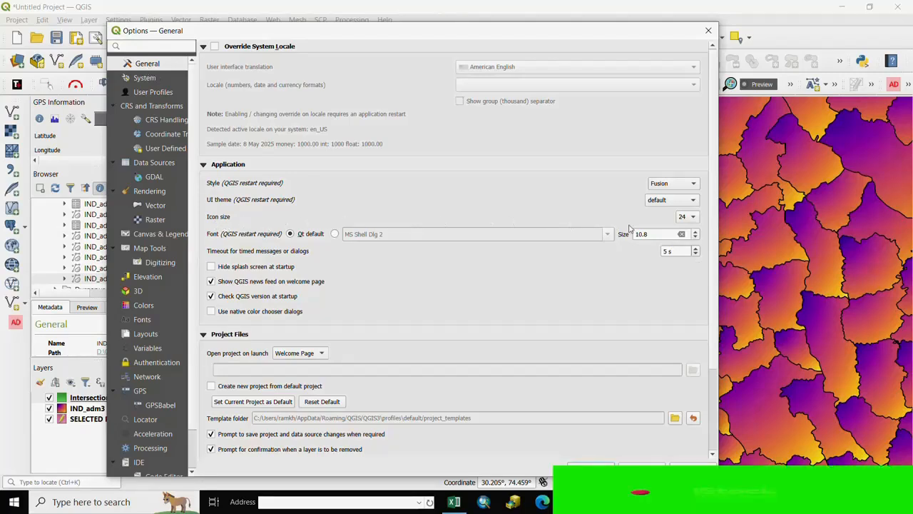
left_click(694, 218)
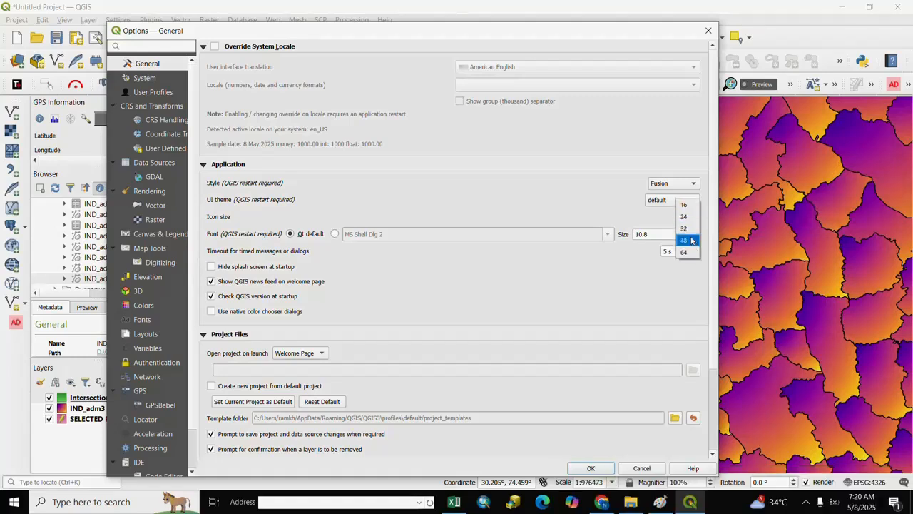
left_click(684, 241)
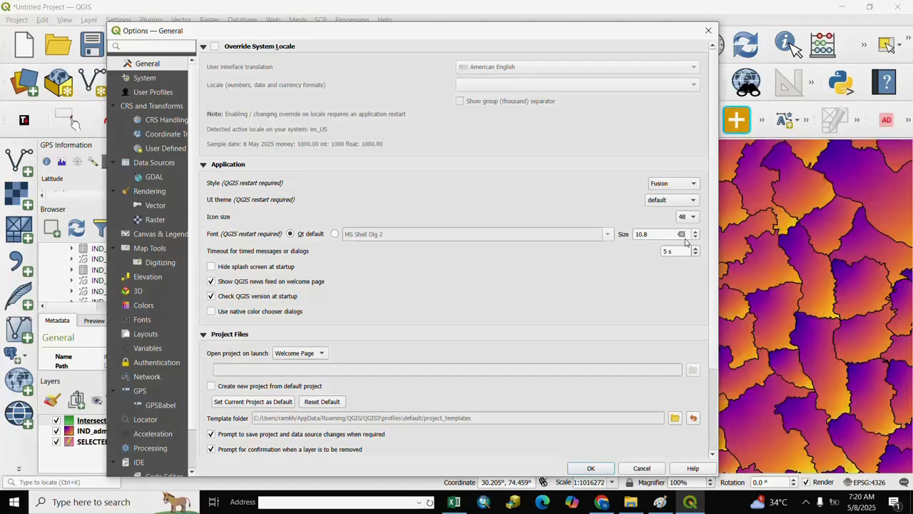
left_click_drag(598, 35, 579, 23)
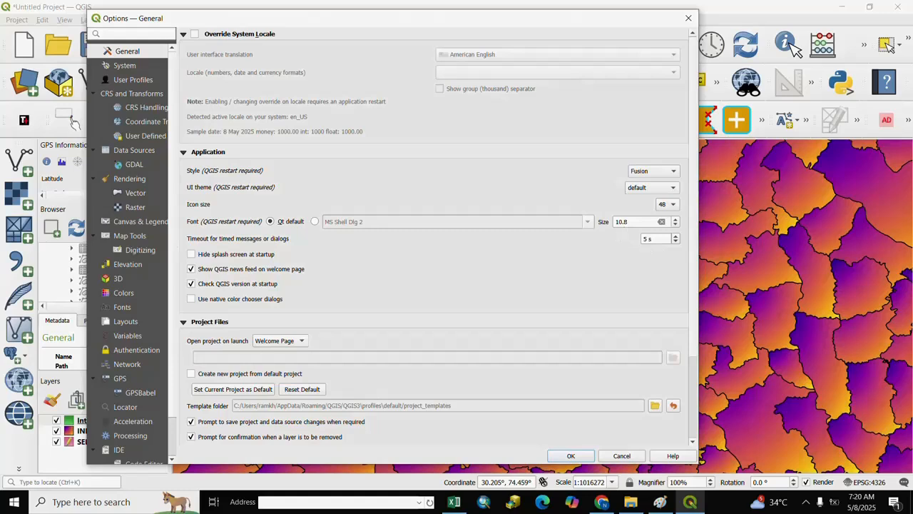
Step: Adjust the application font size in the general options and accept the settings
left_click(623, 222)
left_click(676, 222)
left_click(675, 225)
left_click(676, 224)
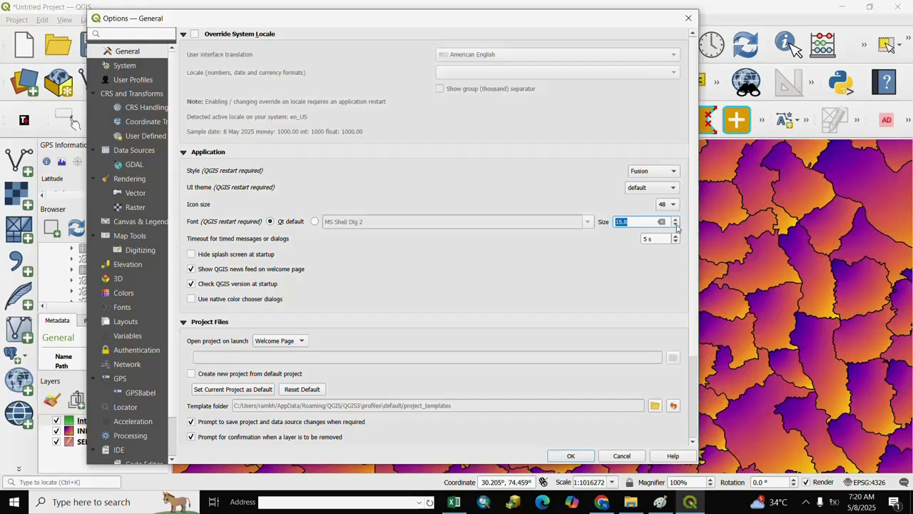
left_click(675, 225)
left_click(675, 225)
left_click(675, 224)
left_click(575, 455)
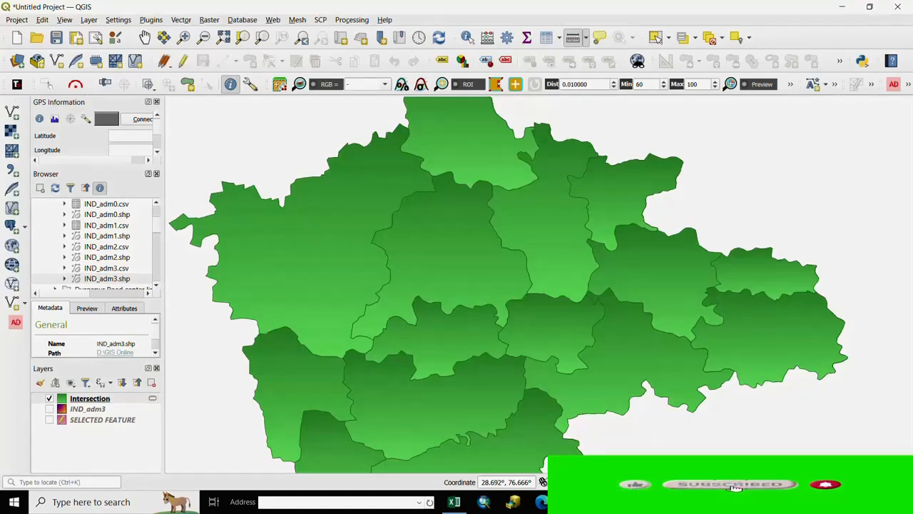
Step: Measure the horizontal distance in meters across a central polygon of the Intersection layer, from its western to its eastern boundary
scroll(625, 365, "up", 2)
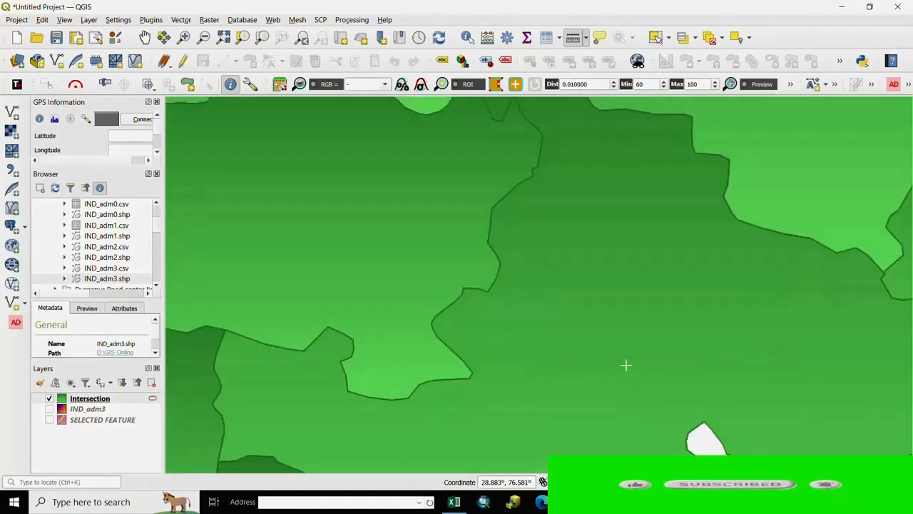
scroll(612, 351, "down", 2)
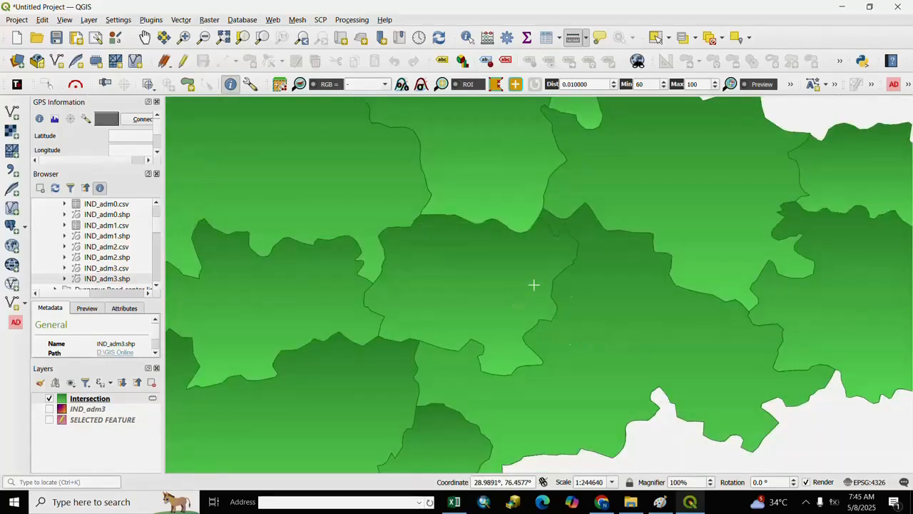
scroll(520, 316, "up", 1)
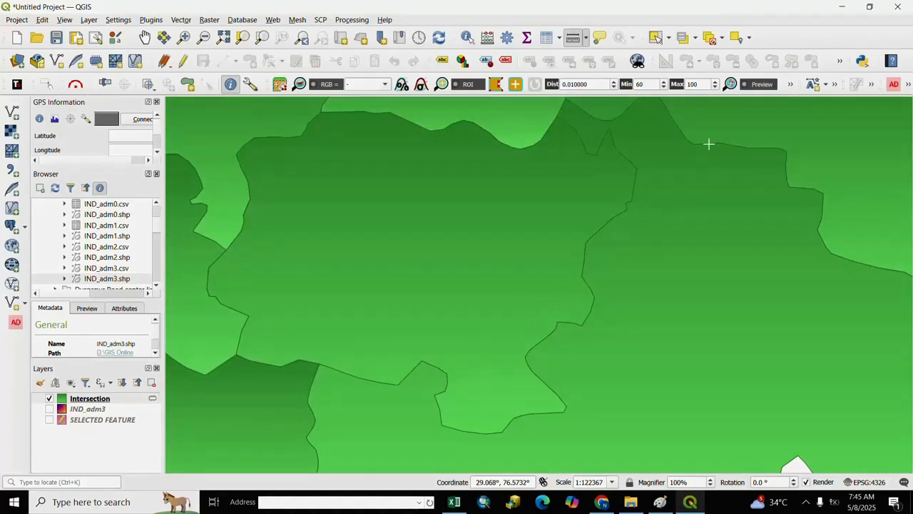
left_click(585, 38)
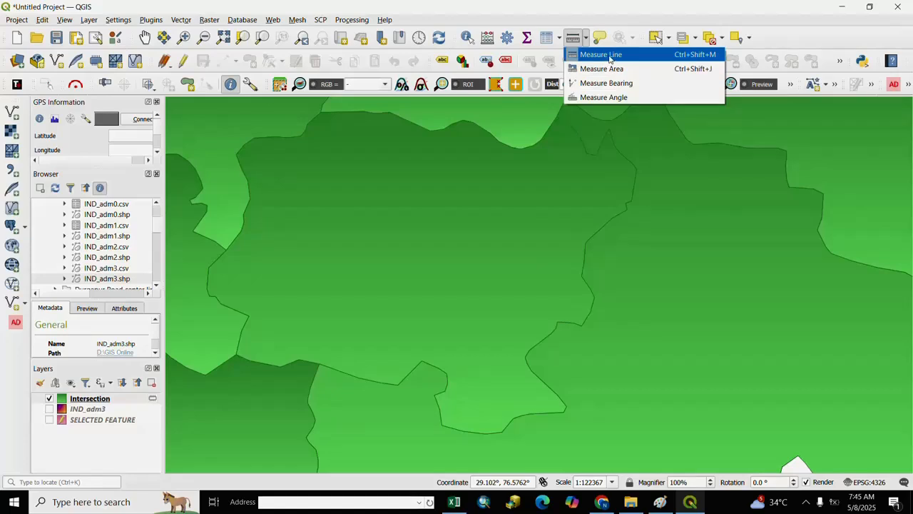
left_click(610, 57)
left_click_drag(668, 81, 715, 59)
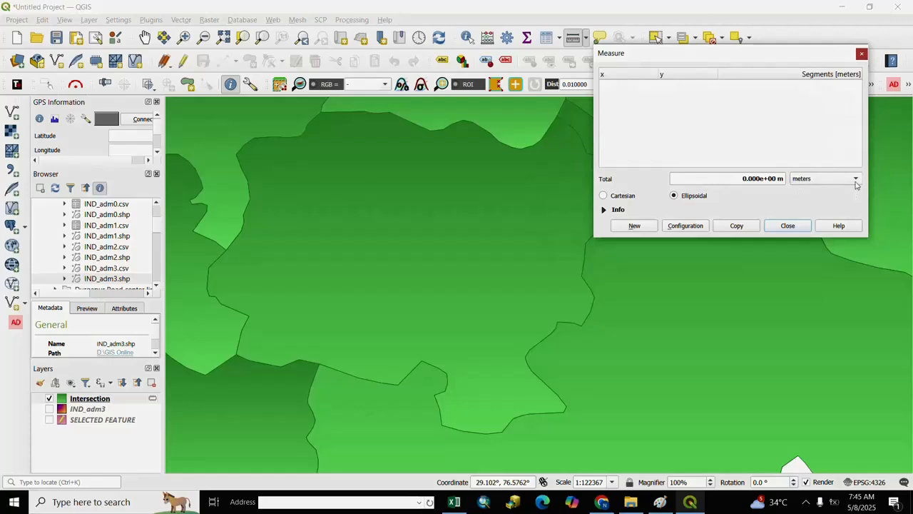
left_click(855, 182)
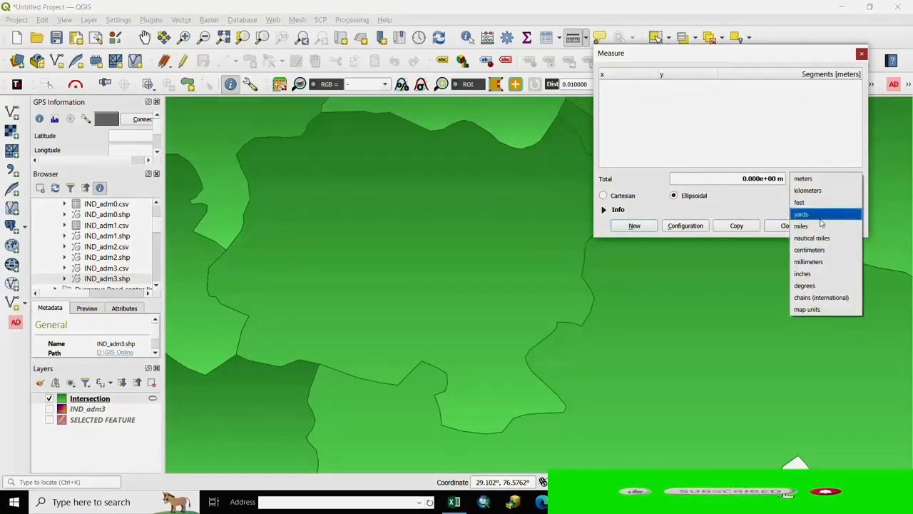
left_click(813, 180)
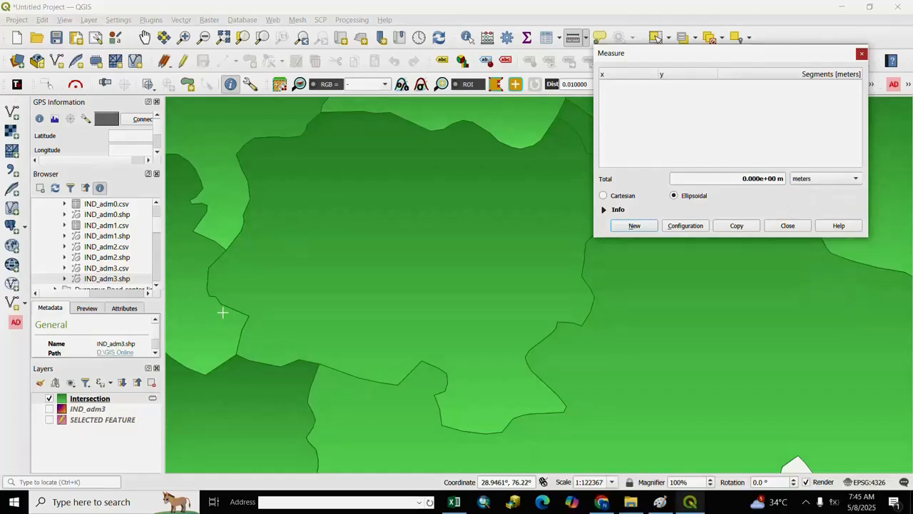
left_click(212, 288)
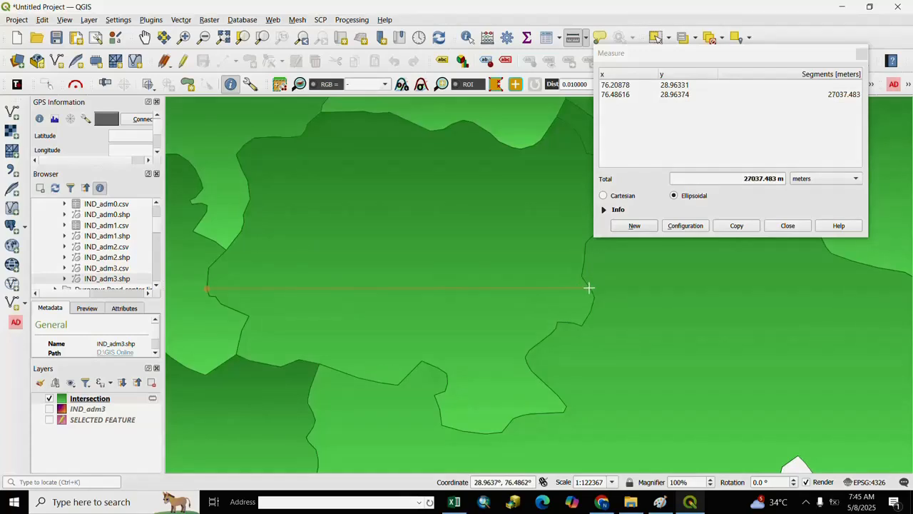
left_click(589, 288)
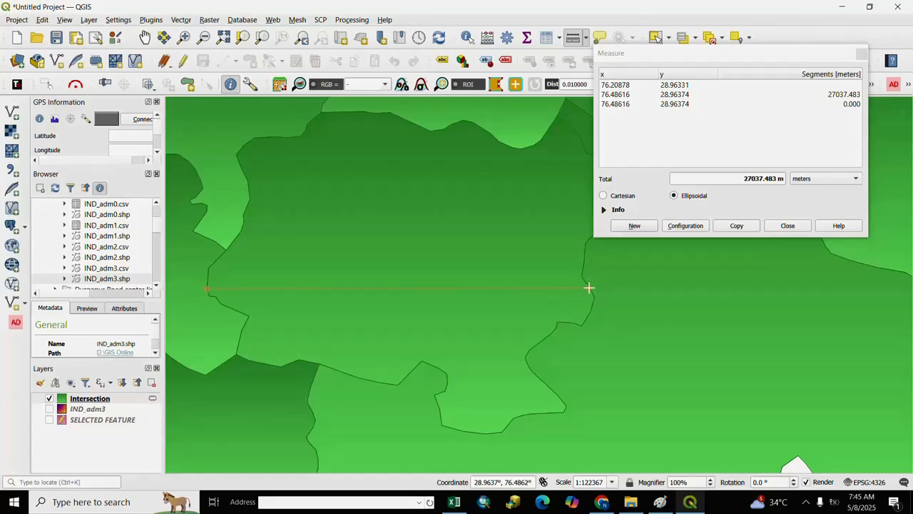
Step: Display the polygon's distance measurement in kilometers and close the measurement
left_click(853, 179)
left_click(815, 191)
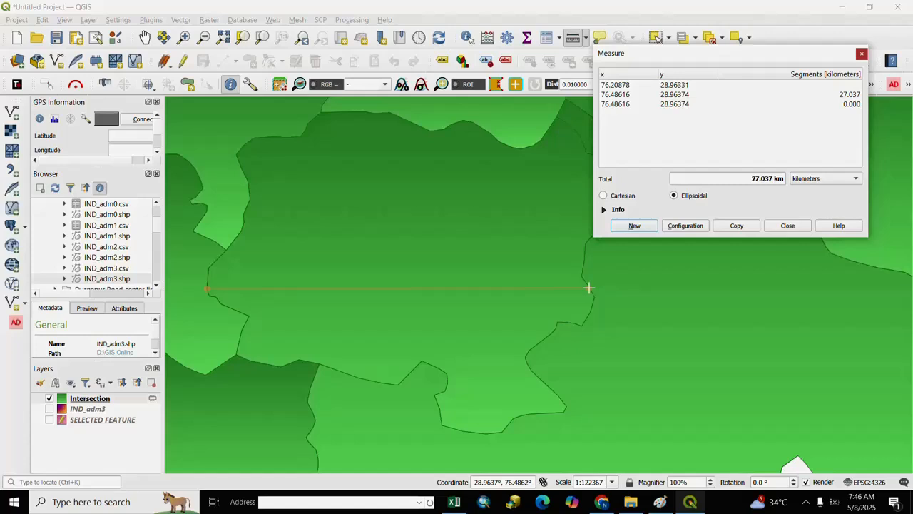
left_click(786, 227)
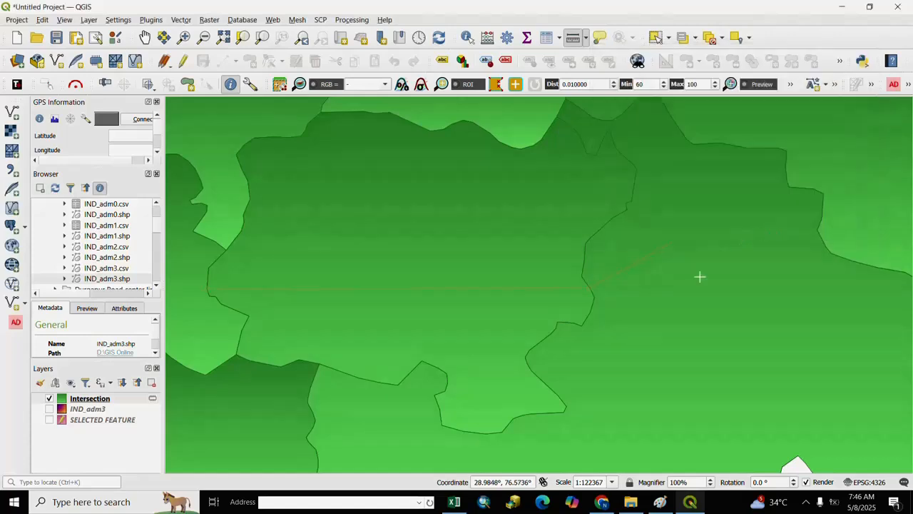
Step: Measure the area of the central Intersection polygon in square kilometers by tracing points around its whole boundary
left_click(585, 38)
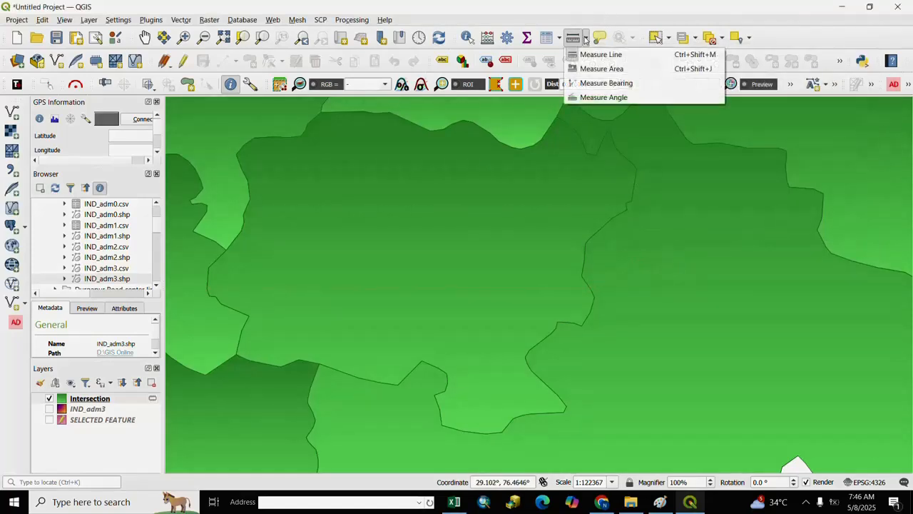
left_click(599, 71)
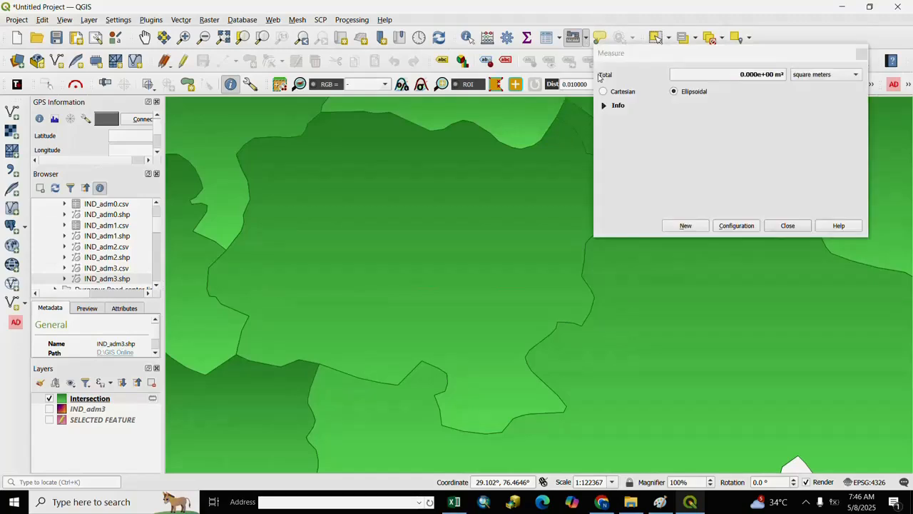
left_click(856, 79)
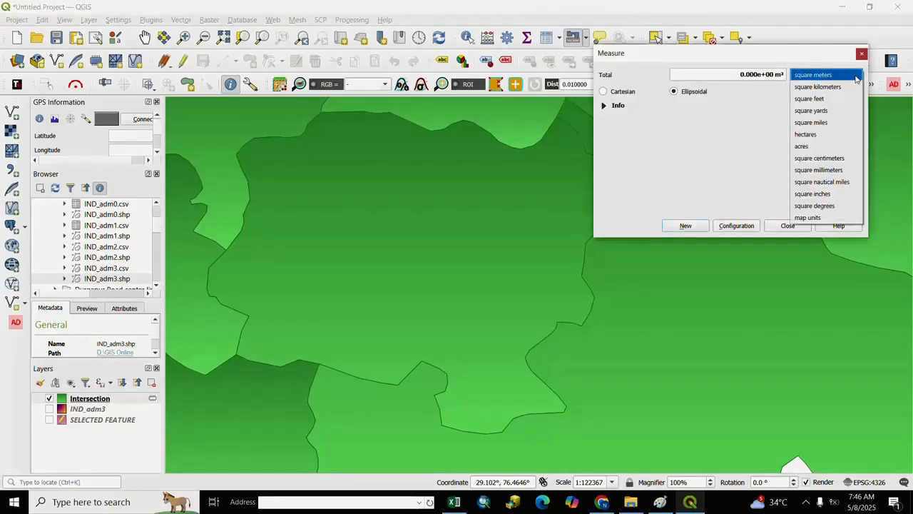
left_click(817, 87)
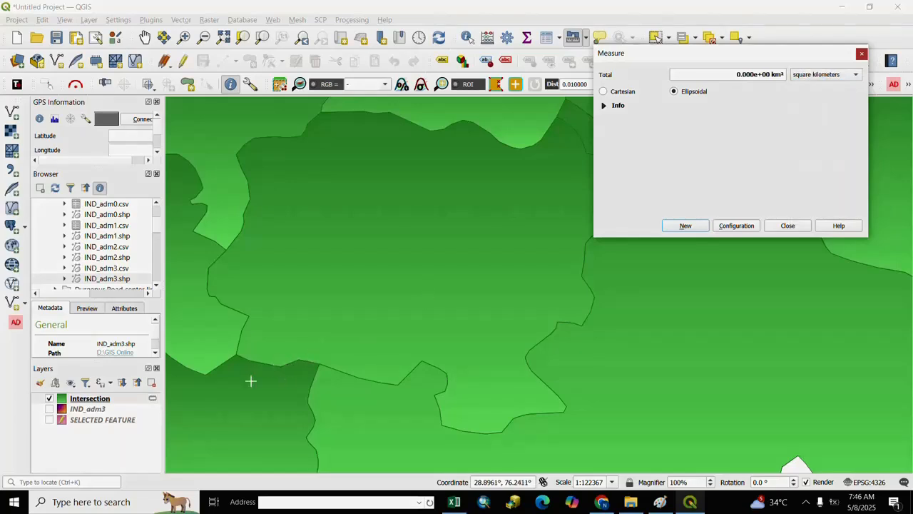
left_click(277, 366)
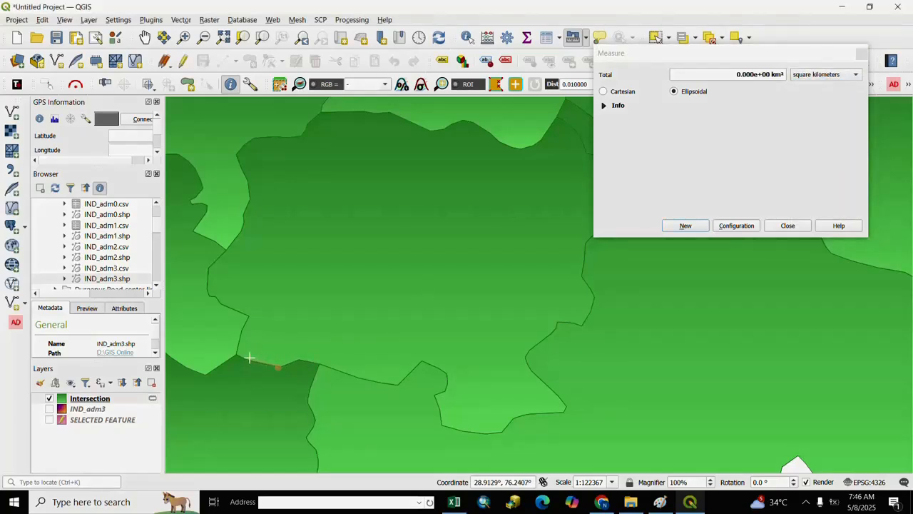
left_click(247, 352)
left_click(238, 332)
left_click(235, 309)
left_click(233, 288)
left_click(226, 261)
left_click(224, 247)
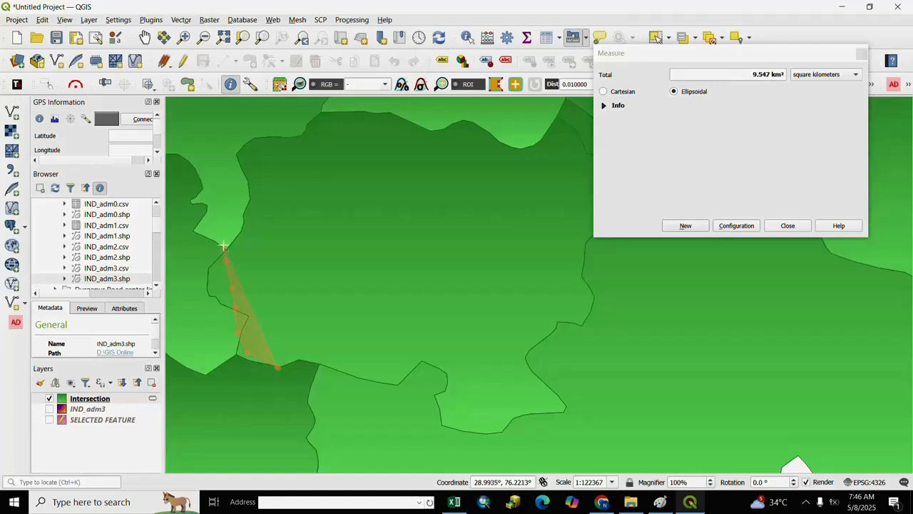
left_click(227, 216)
left_click(234, 194)
left_click(237, 175)
left_click(242, 153)
left_click(249, 146)
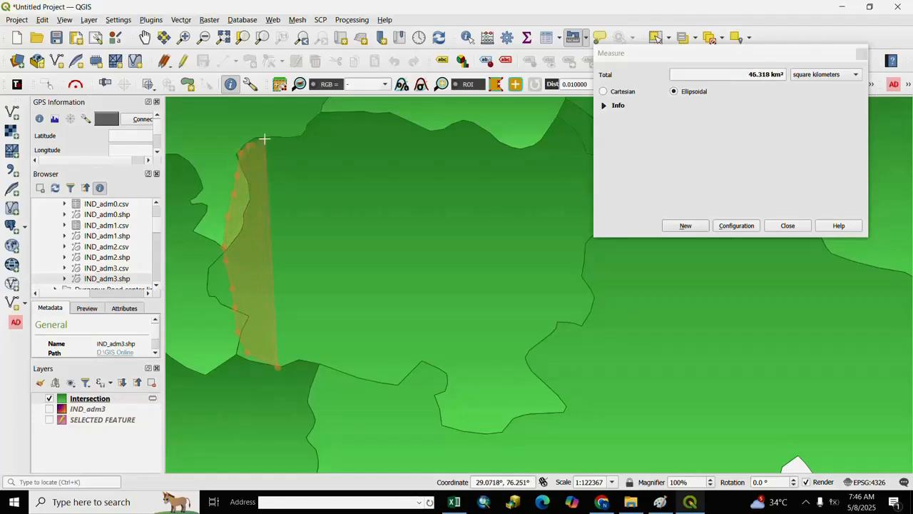
left_click(269, 139)
left_click(283, 135)
left_click(299, 131)
left_click(321, 120)
left_click(362, 110)
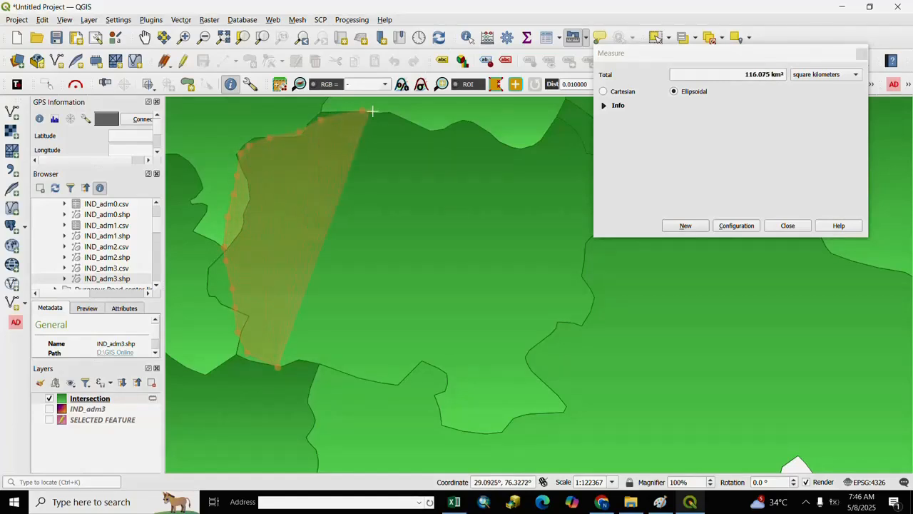
left_click(377, 113)
left_click(397, 117)
left_click(415, 122)
left_click(433, 129)
left_click(462, 132)
left_click(544, 140)
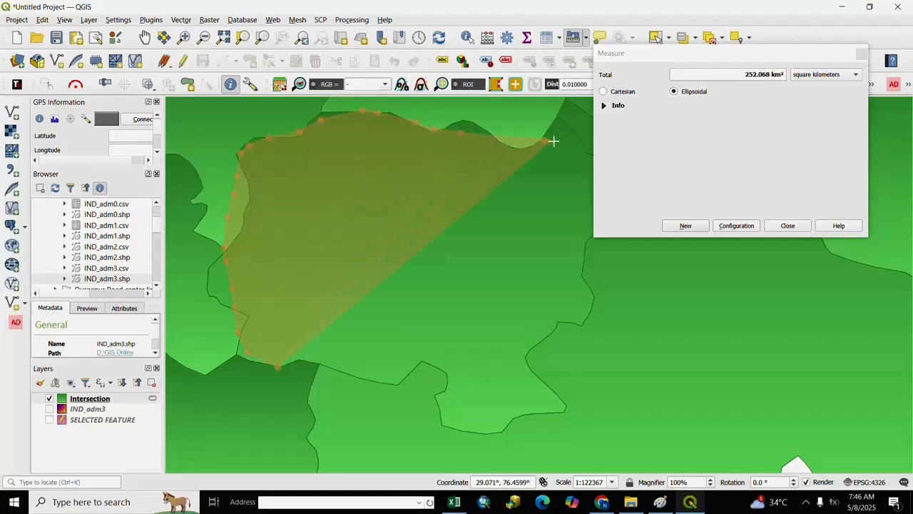
left_click(554, 150)
left_click(571, 171)
left_click(581, 207)
left_click(585, 254)
left_click(585, 279)
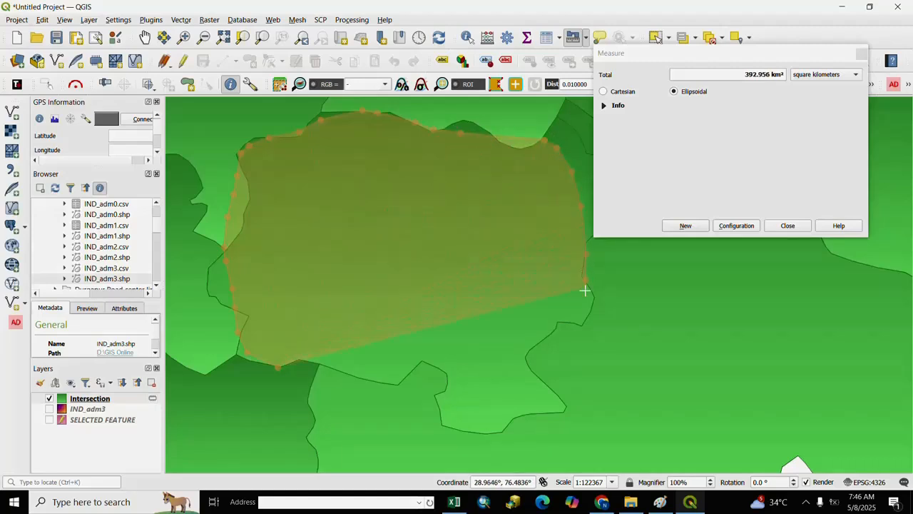
left_click(584, 304)
left_click(572, 319)
left_click(554, 335)
left_click(539, 356)
left_click(546, 377)
left_click(561, 404)
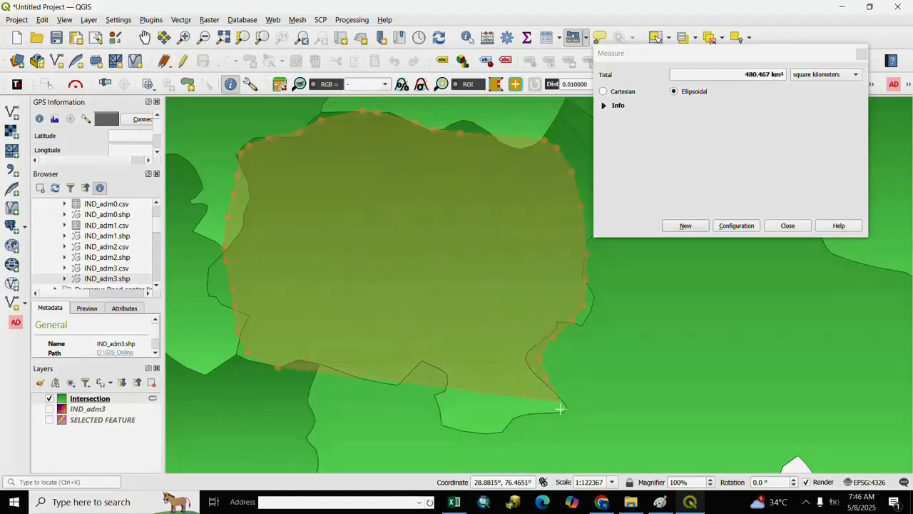
left_click(556, 420)
left_click(521, 439)
left_click(472, 444)
left_click(437, 430)
left_click(434, 406)
left_click(435, 380)
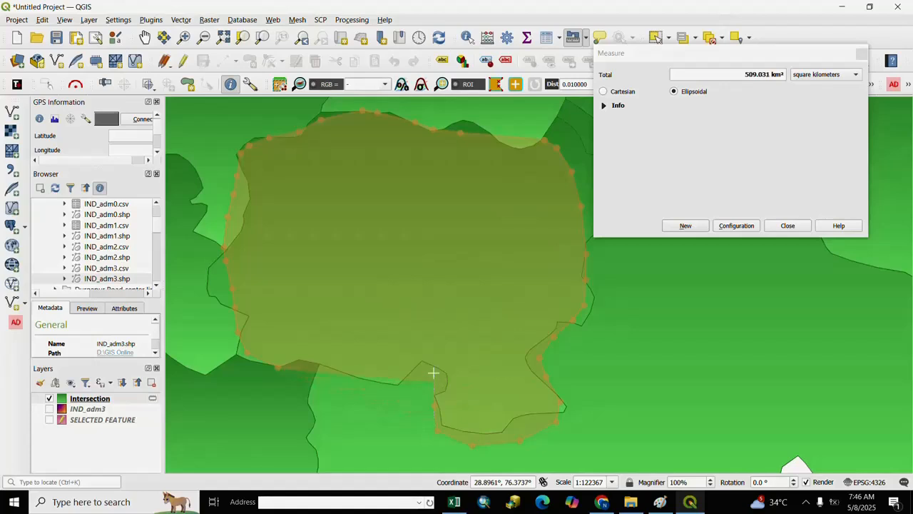
left_click(414, 365)
left_click(386, 387)
left_click(340, 389)
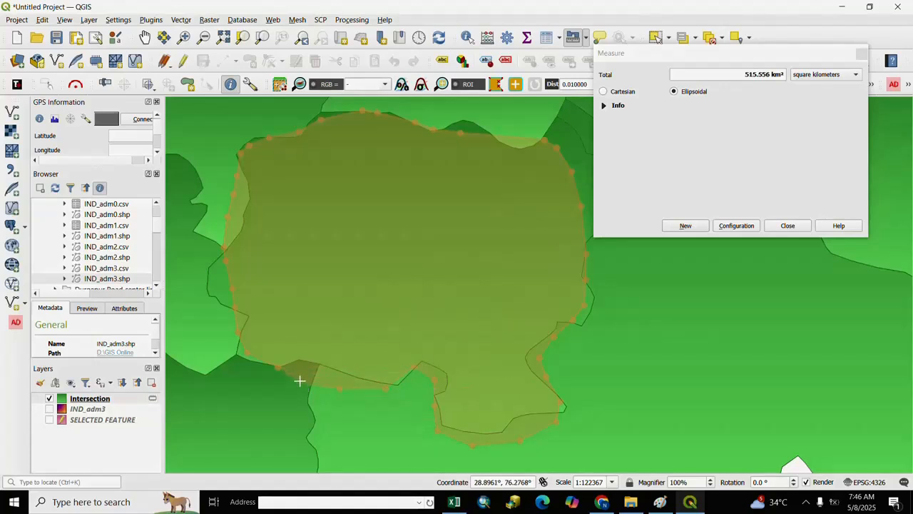
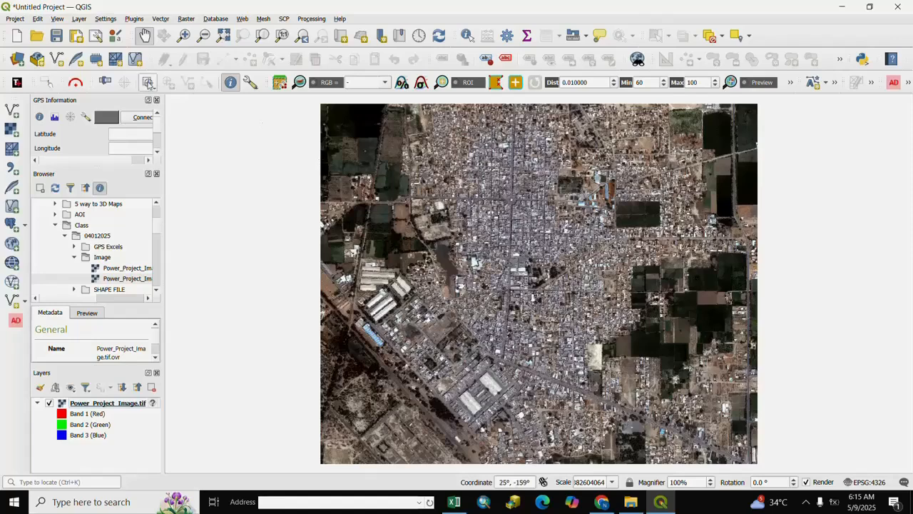
Step: Extract the layer extent of Power_Project_Image.tif to a temporary layer and close the tool
left_click(160, 20)
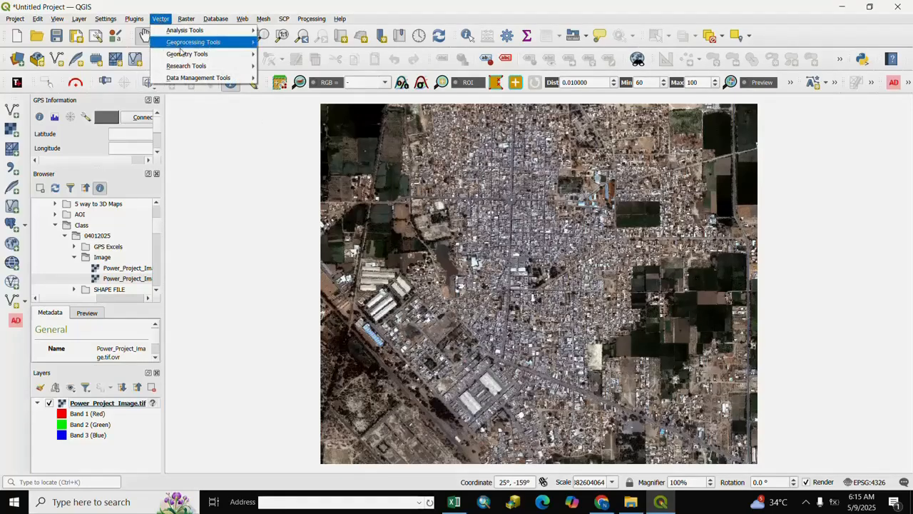
mouse_move(185, 70)
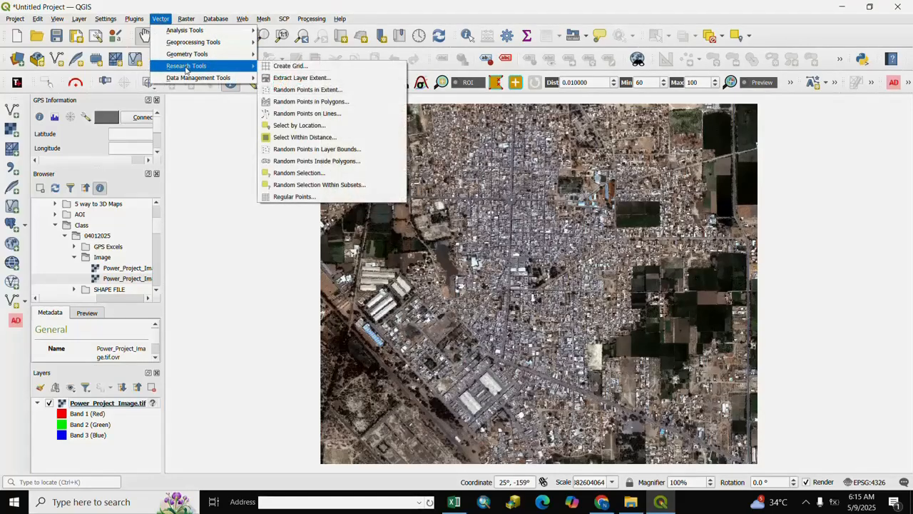
left_click(298, 78)
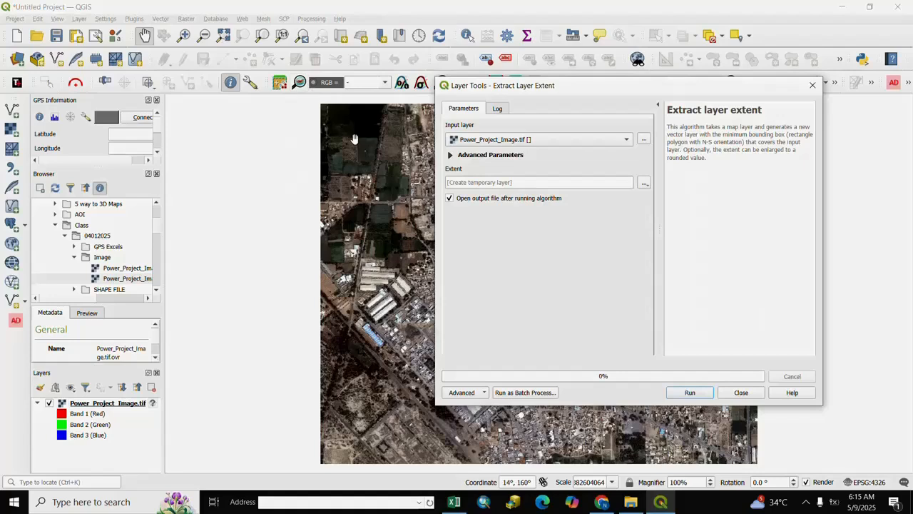
left_click(619, 144)
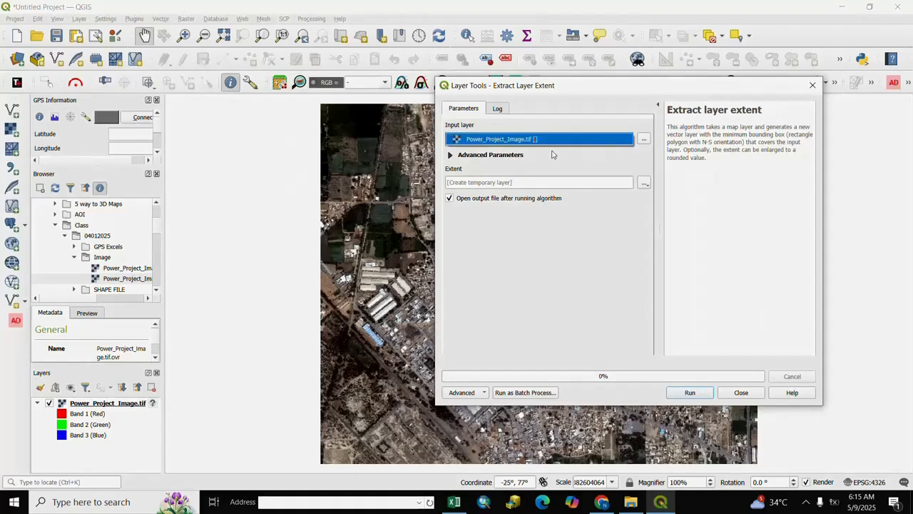
left_click(512, 141)
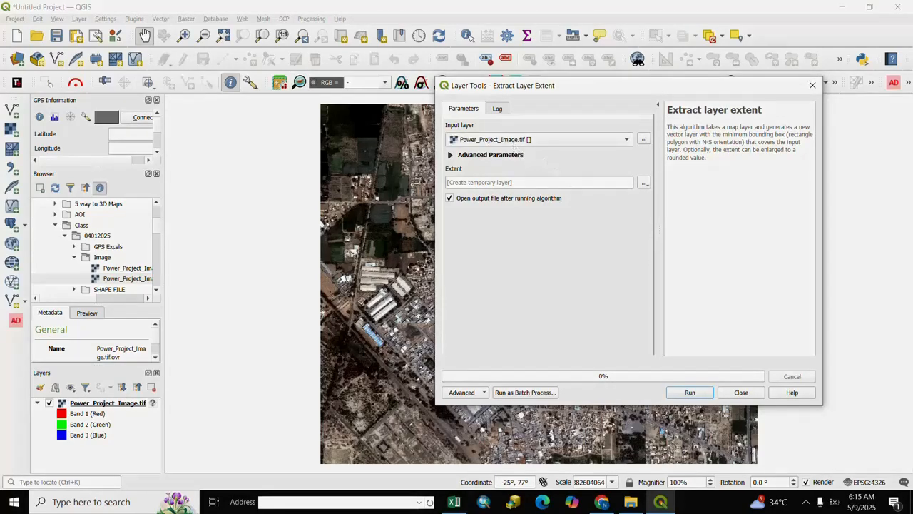
left_click(689, 393)
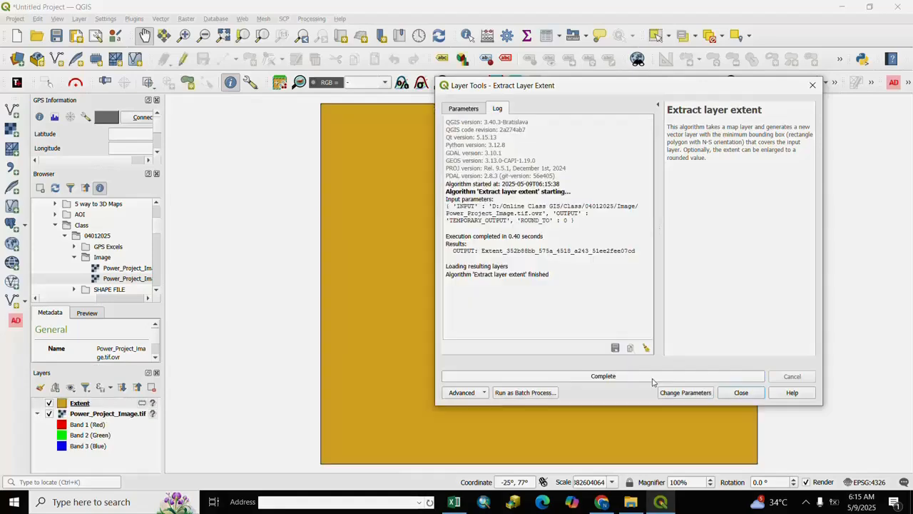
left_click(739, 393)
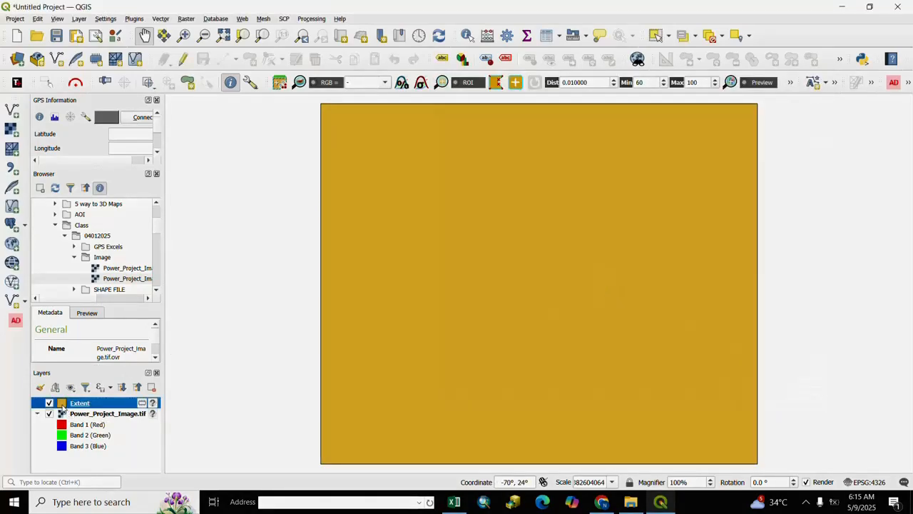
Step: Switch the Extent and Power_Project_Image.tif layers off and on, leaving only the Extent layer displayed
left_click(49, 413)
left_click(49, 403)
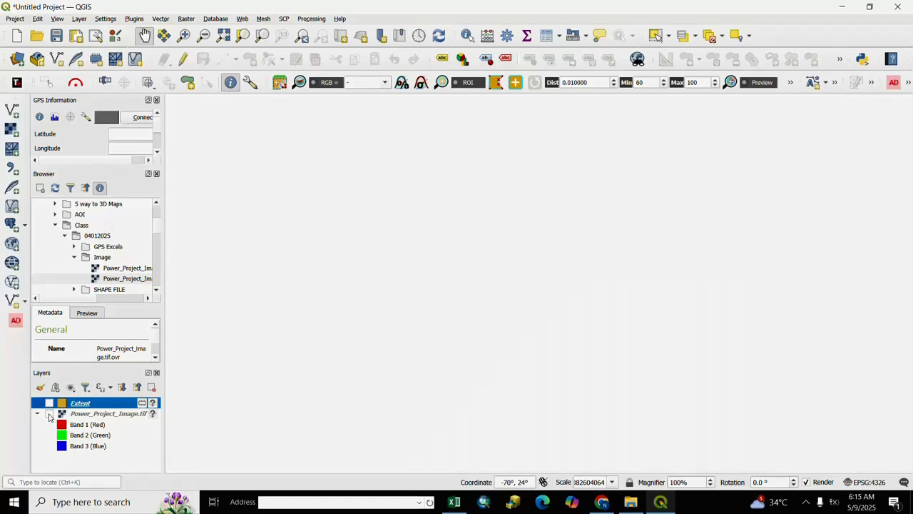
left_click(49, 413)
left_click(49, 403)
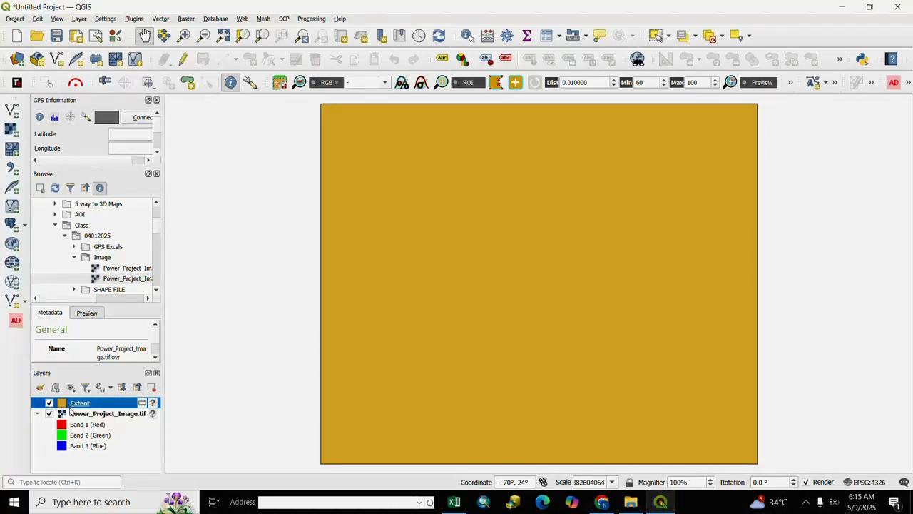
left_click(49, 413)
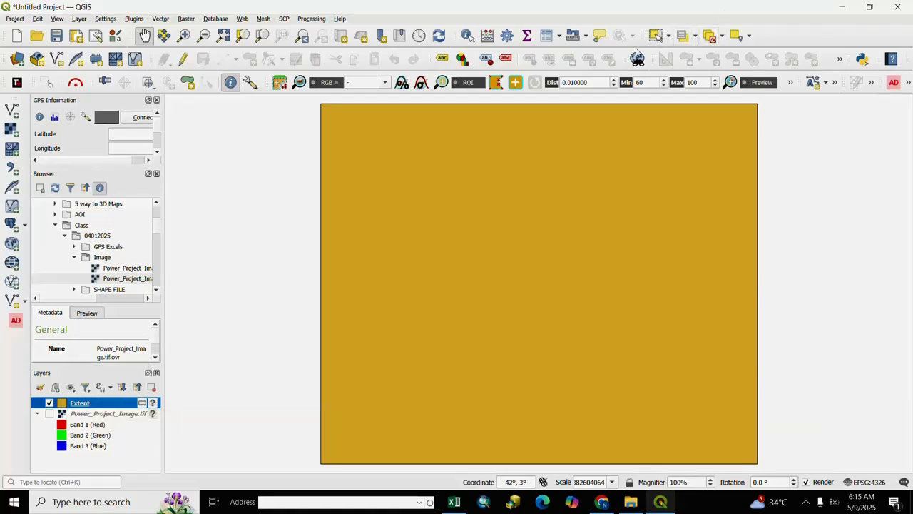
Step: Examine the Extent layer's attribute table for its minimum, maximum and center coordinates, area, perimeter, height and width, and close it
left_click(545, 41)
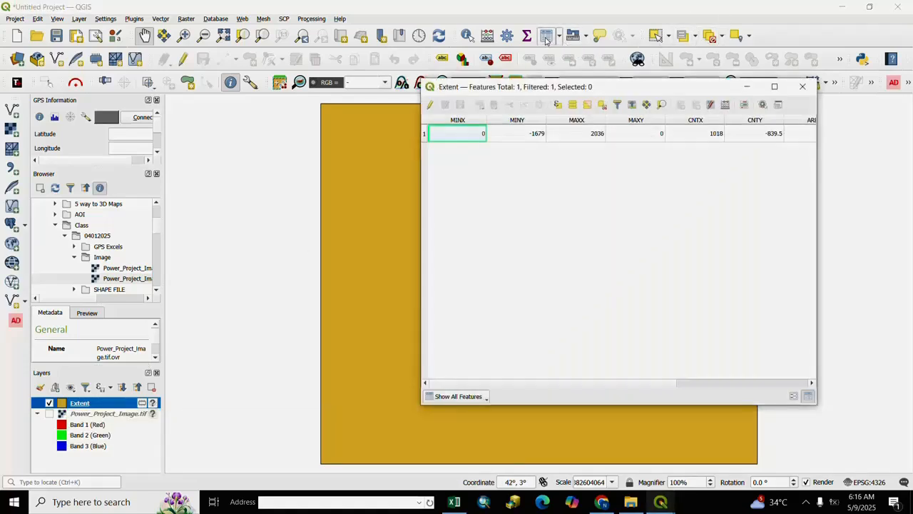
left_click_drag(591, 89, 467, 94)
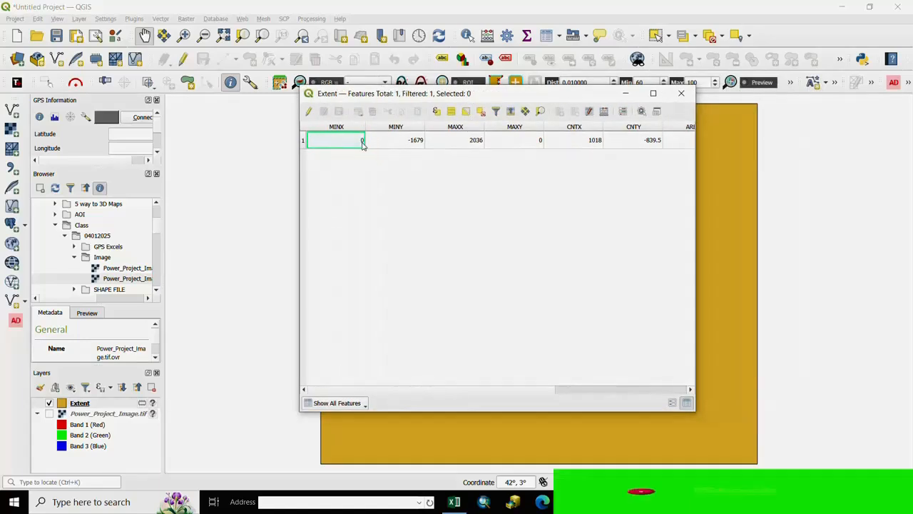
left_click(455, 127)
left_click(515, 127)
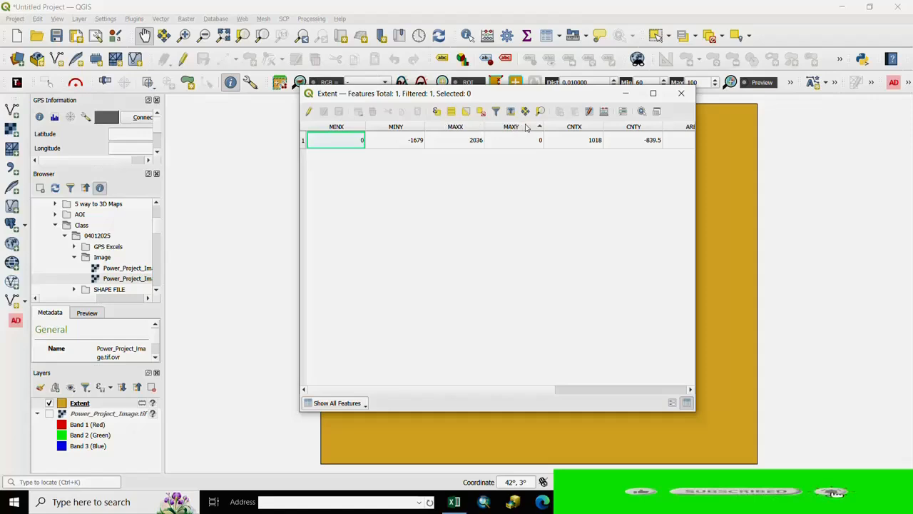
left_click(583, 127)
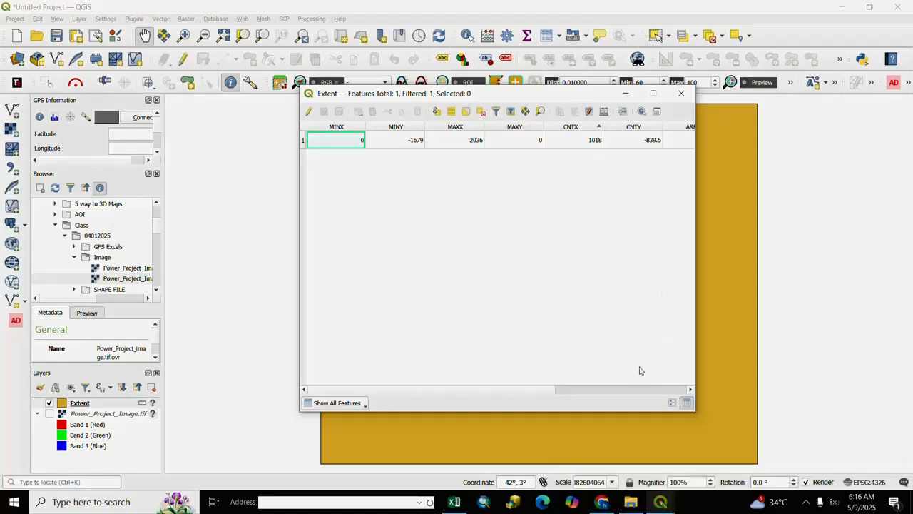
left_click(626, 392)
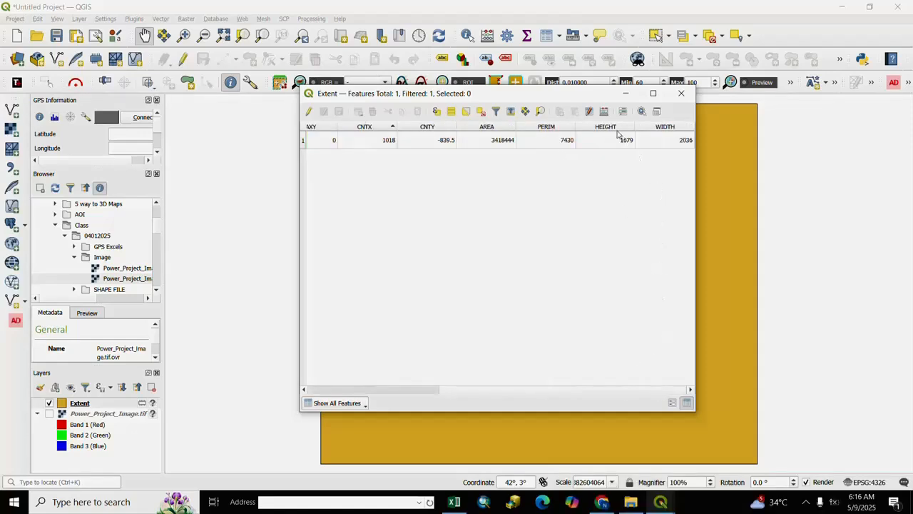
left_click(664, 127)
left_click(428, 390)
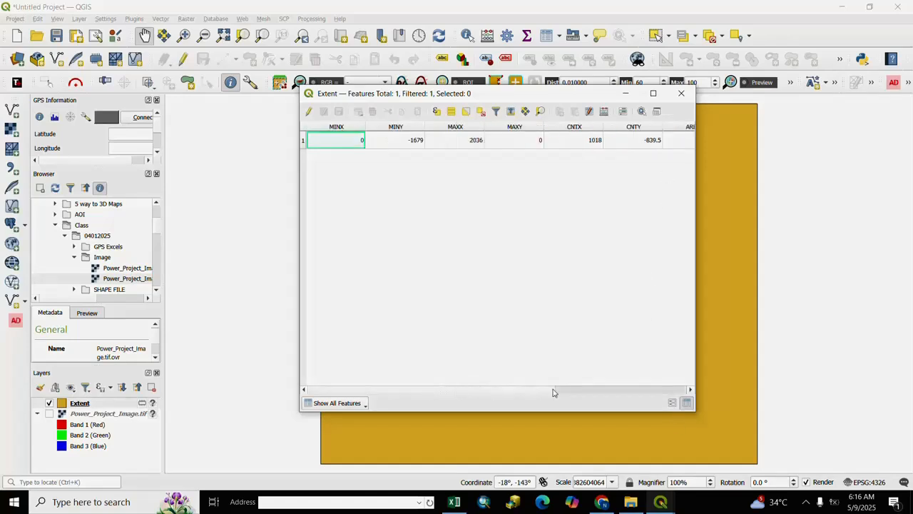
left_click(682, 96)
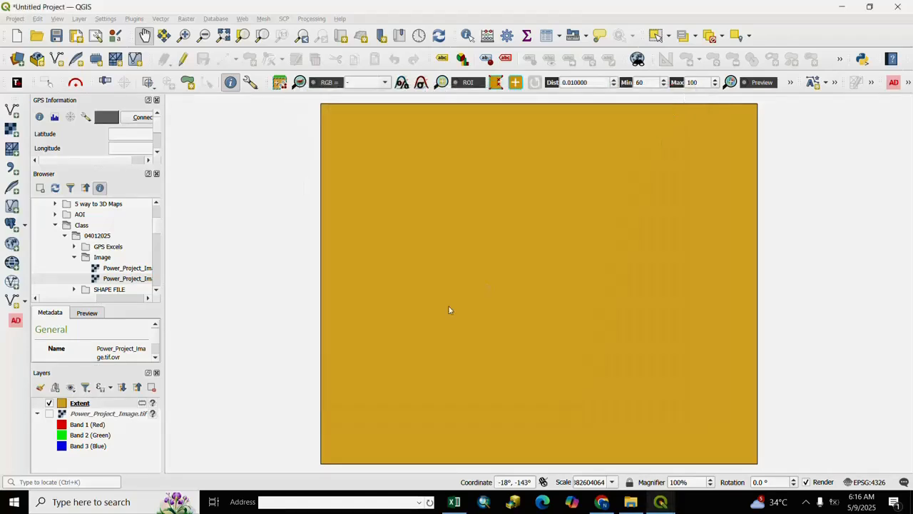
Step: Style the Extent layer with the gradient red fill symbol and apply it
right_click(62, 404)
left_click(77, 394)
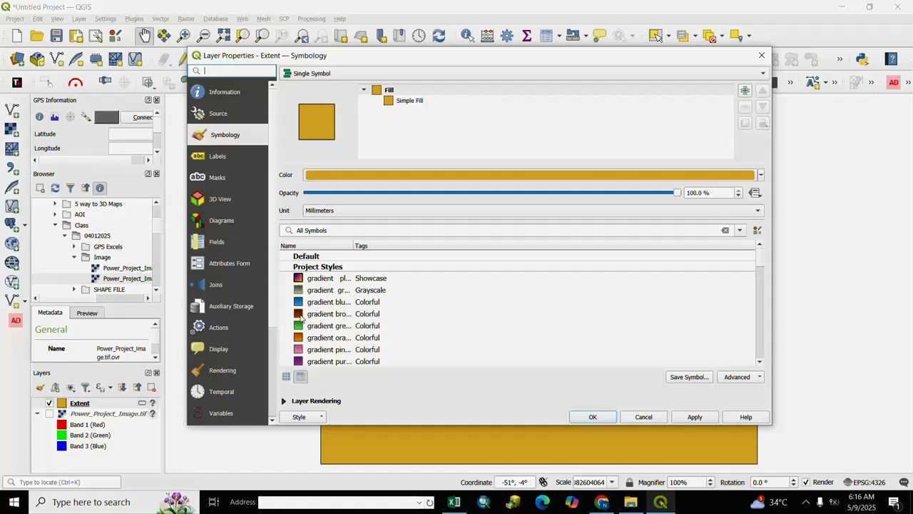
left_click(318, 316)
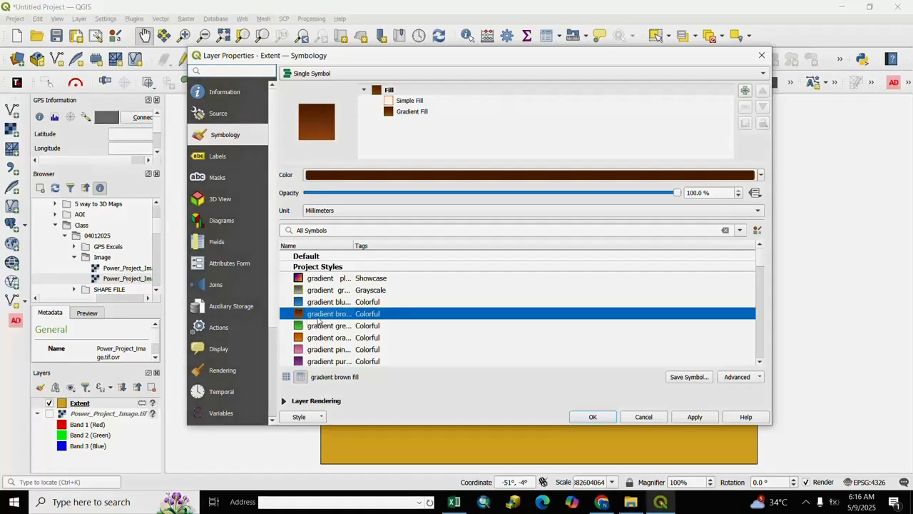
scroll(318, 323, "down", 5)
scroll(303, 299, "up", 2)
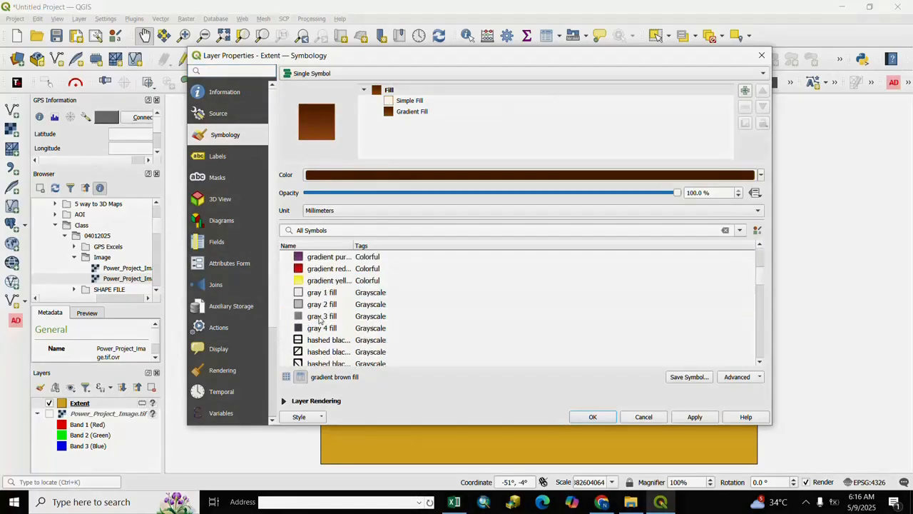
left_click(304, 270)
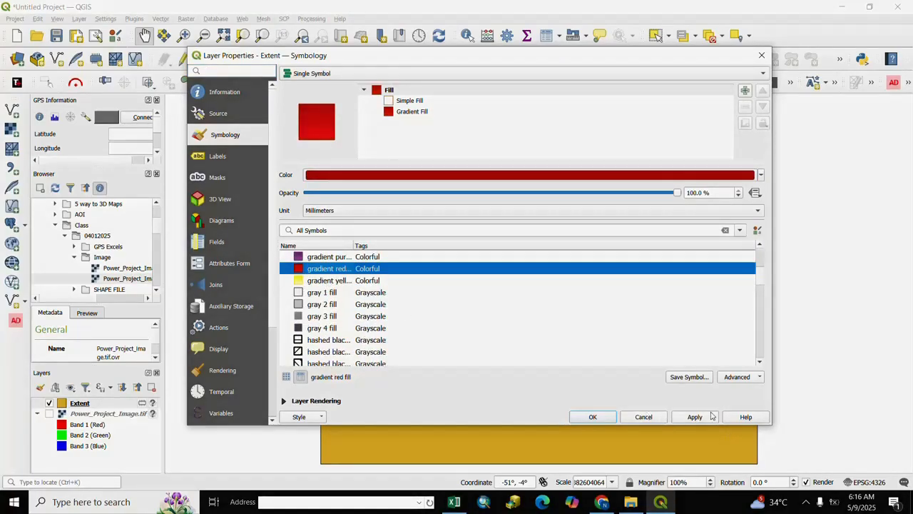
left_click(699, 420)
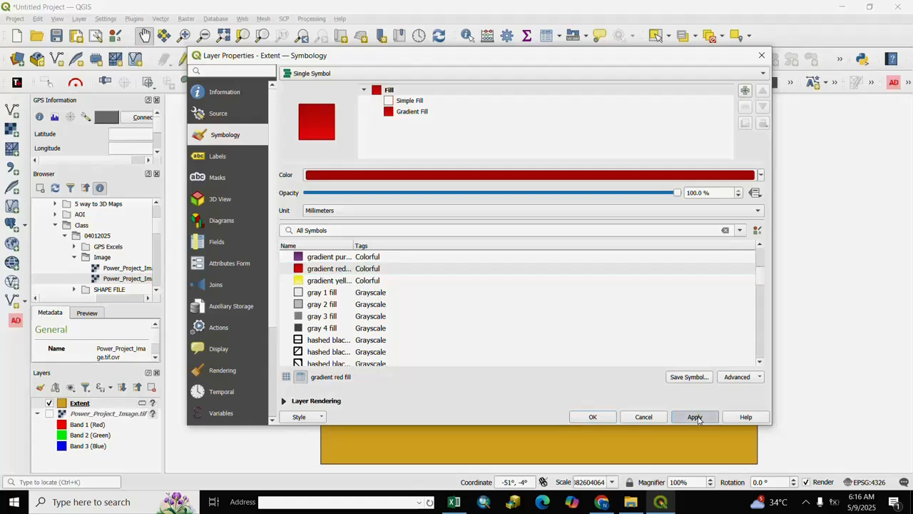
left_click(604, 417)
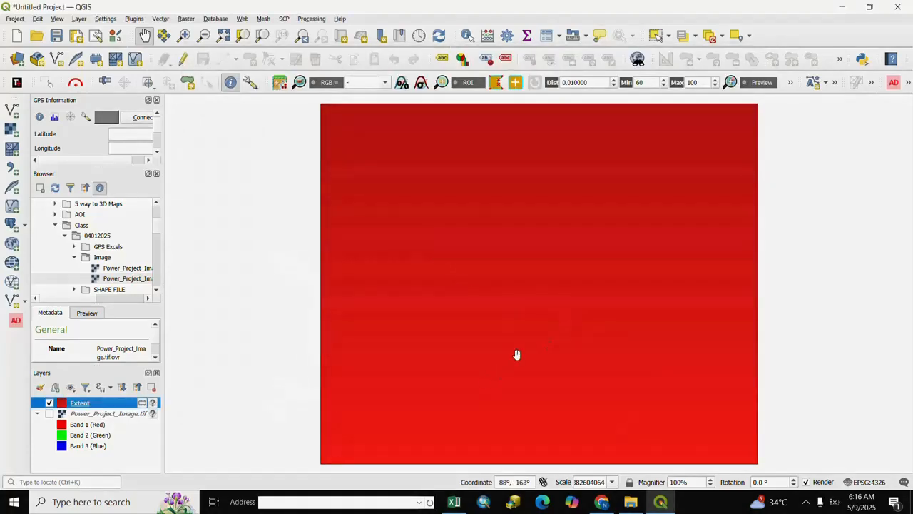
Step: Hide the Extent layer, display Power_Project_Image.tif, and switch Extent back on
left_click(49, 403)
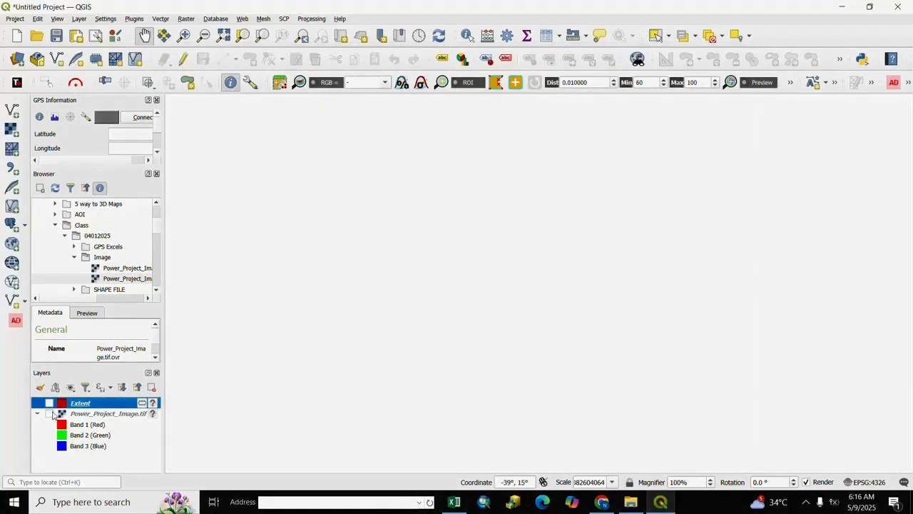
left_click(49, 414)
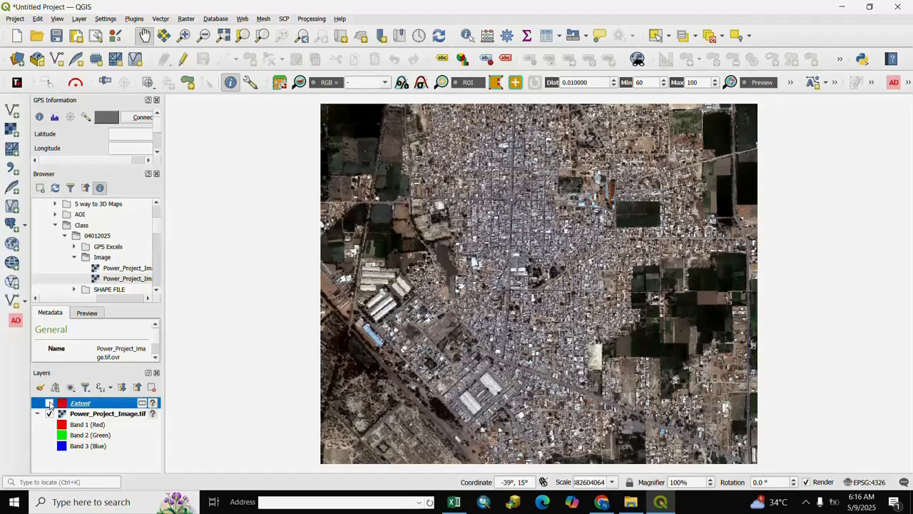
left_click(49, 404)
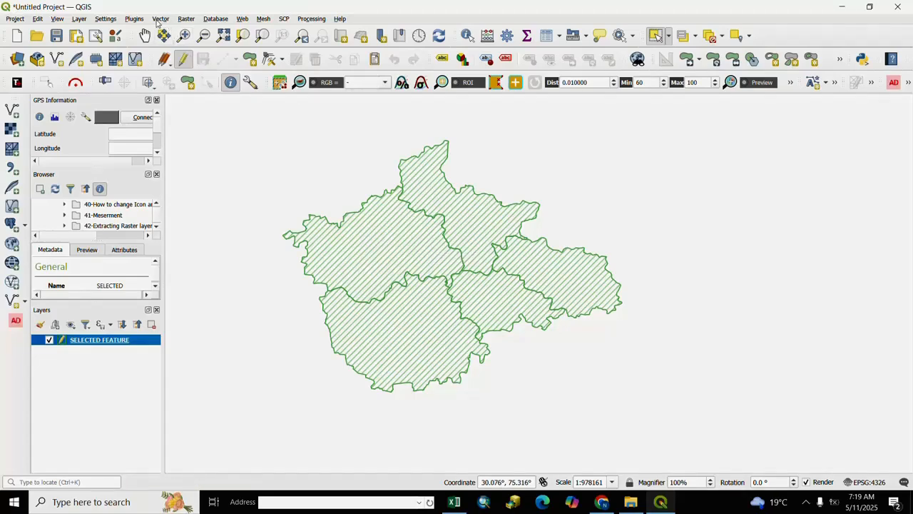
Step: Start the Random Points in Extent research tool and use the current map canvas extent as its input extent
left_click(160, 19)
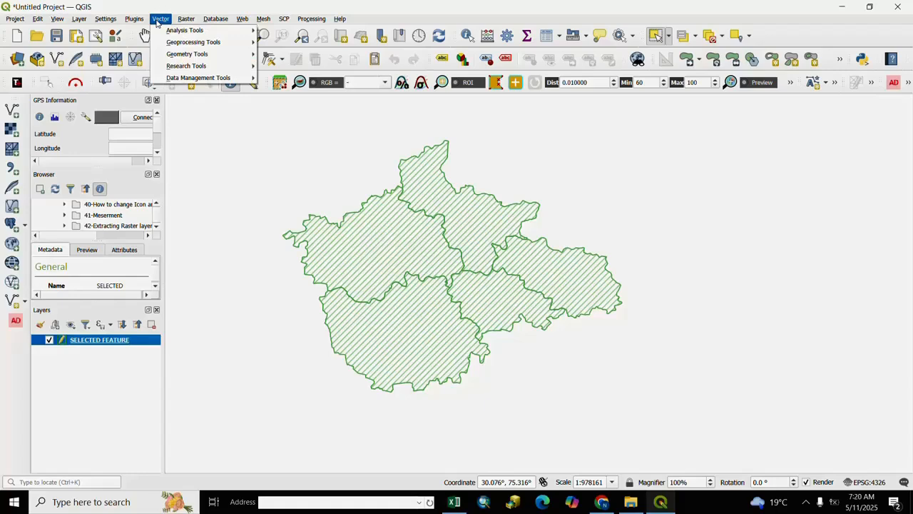
mouse_move(186, 67)
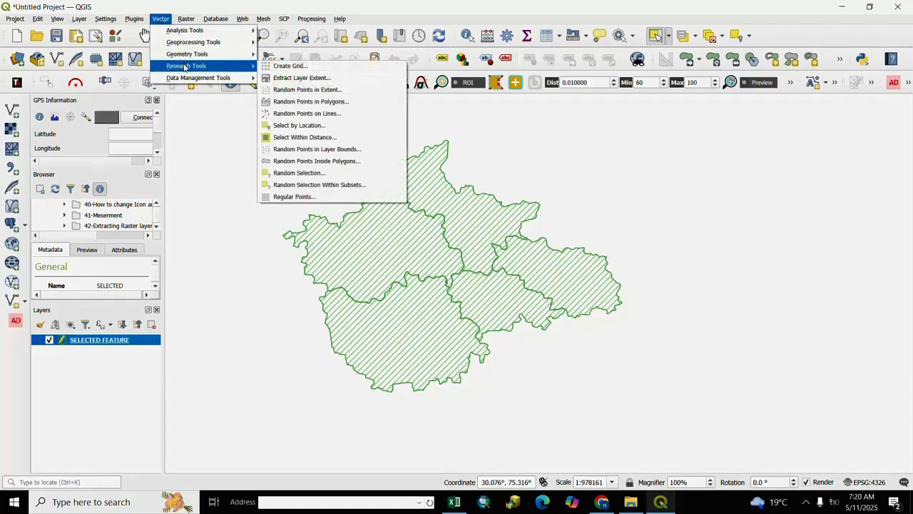
left_click(282, 91)
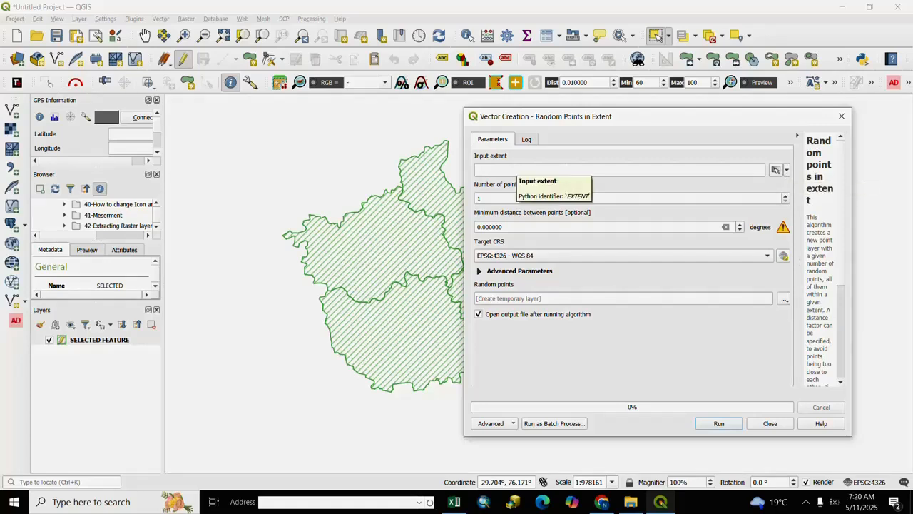
left_click(786, 171)
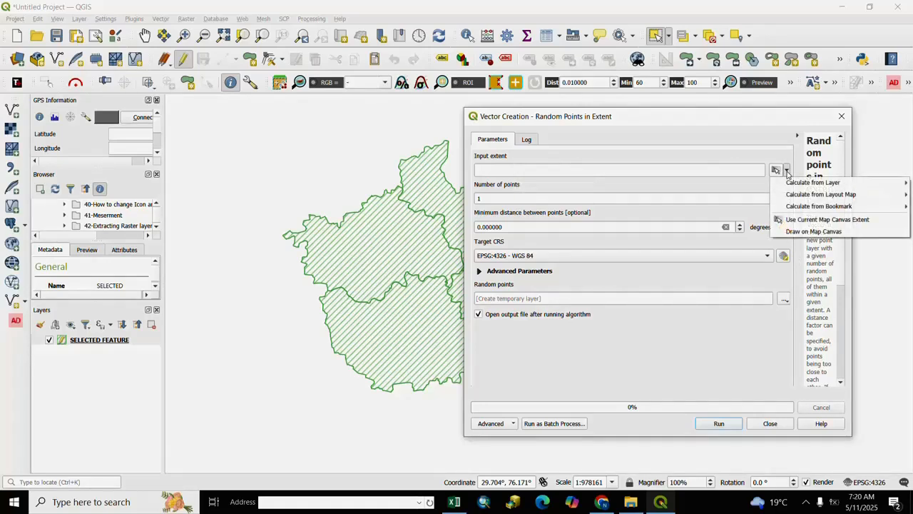
left_click(801, 223)
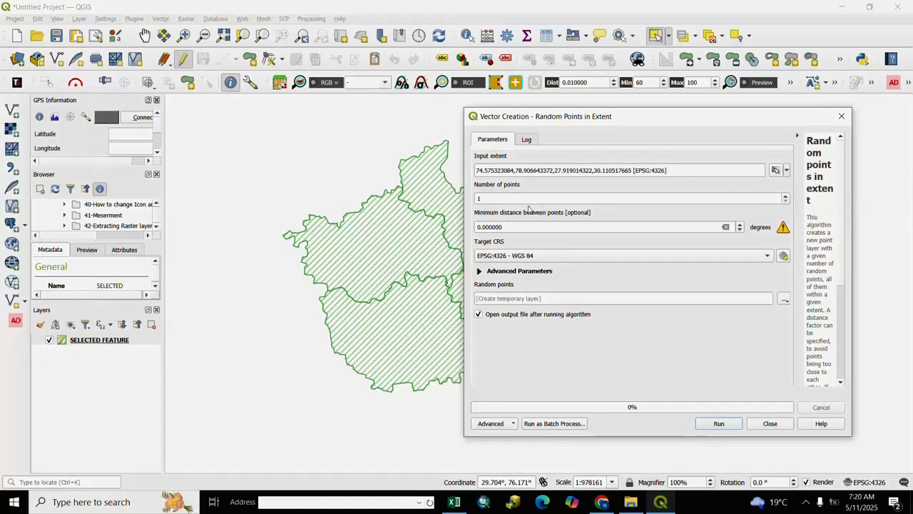
Step: Set the number of points to 20, generate the random points as a temporary layer, and close the tool
left_click(492, 199)
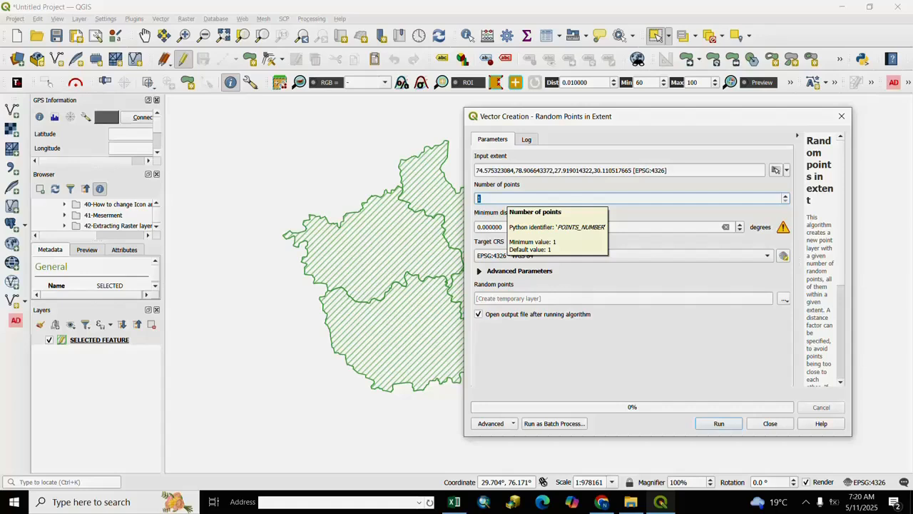
type("20")
left_click(677, 248)
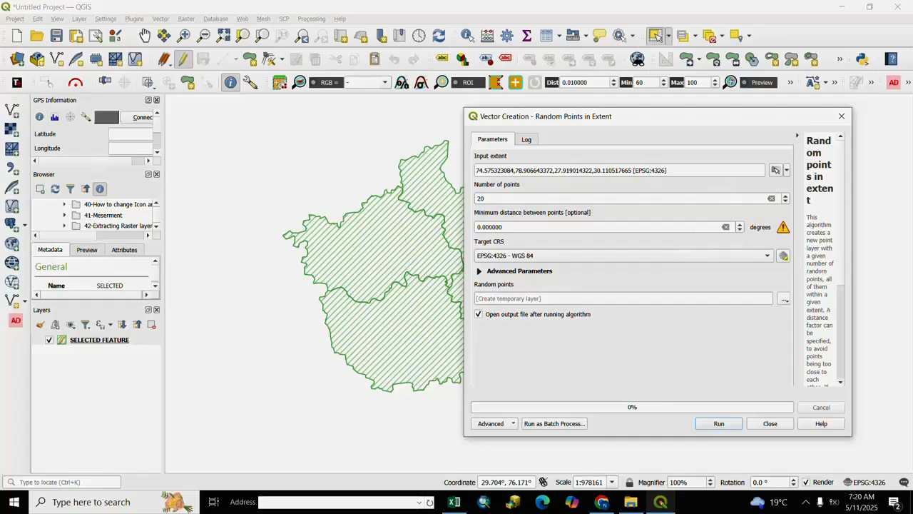
left_click(719, 423)
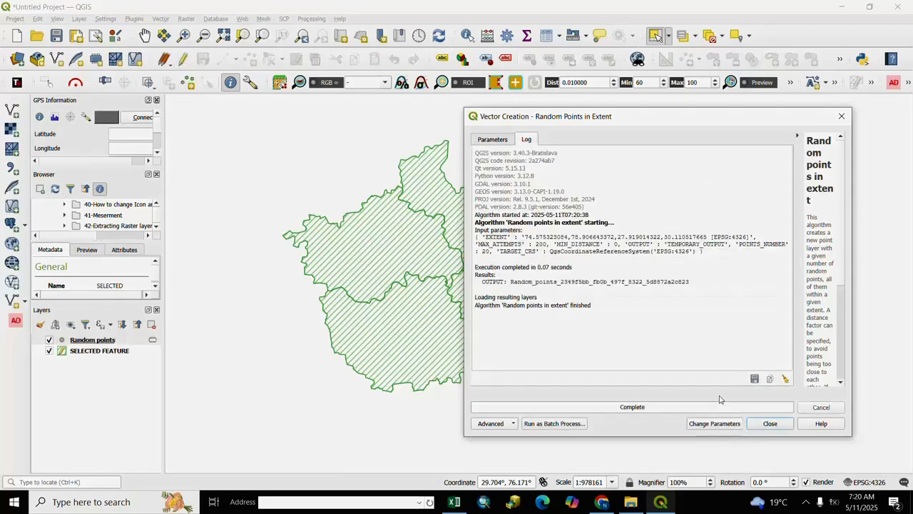
left_click(769, 423)
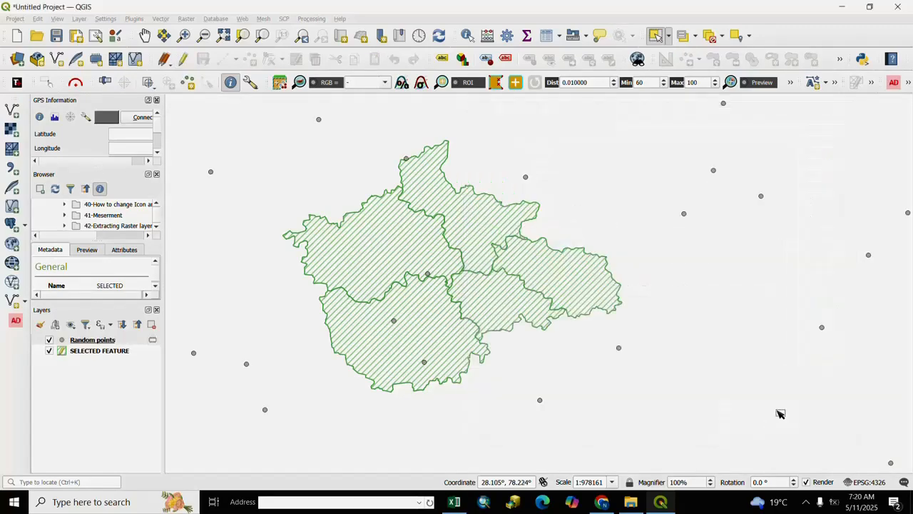
scroll(600, 292, "up", 1)
scroll(599, 291, "down", 2)
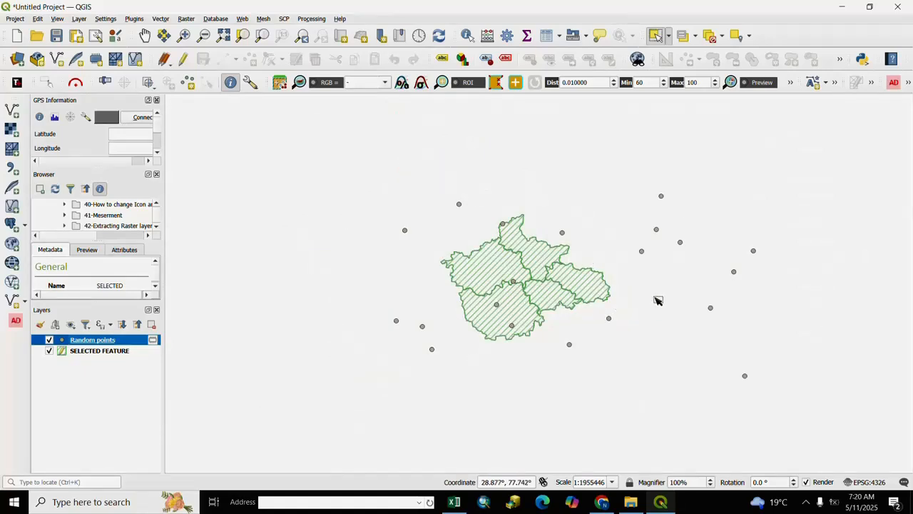
Step: Style the Random points layer with the dot blue marker symbol recolored orange
right_click(64, 342)
left_click(325, 309)
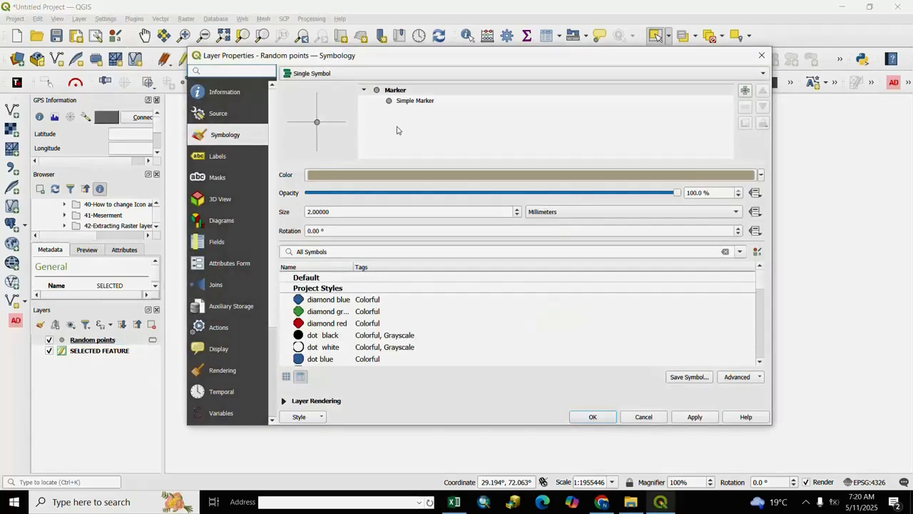
scroll(315, 332, "down", 1)
left_click(300, 328)
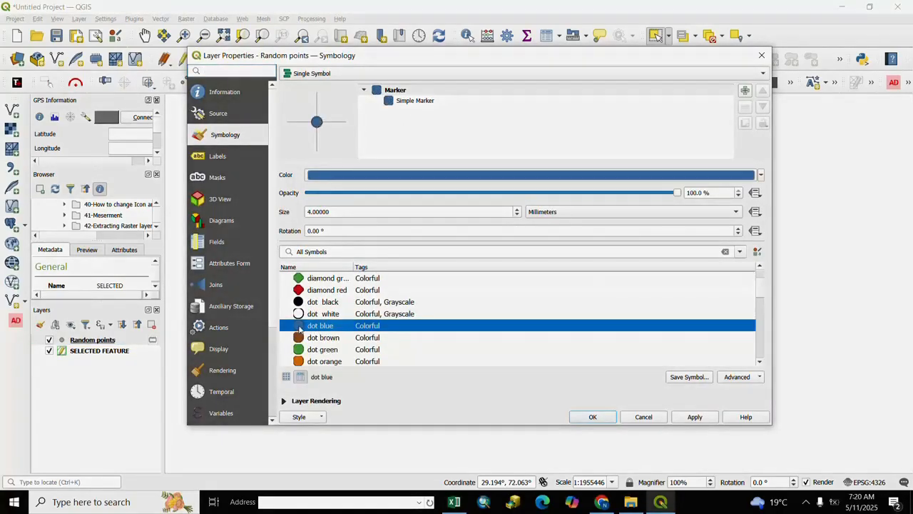
left_click(761, 175)
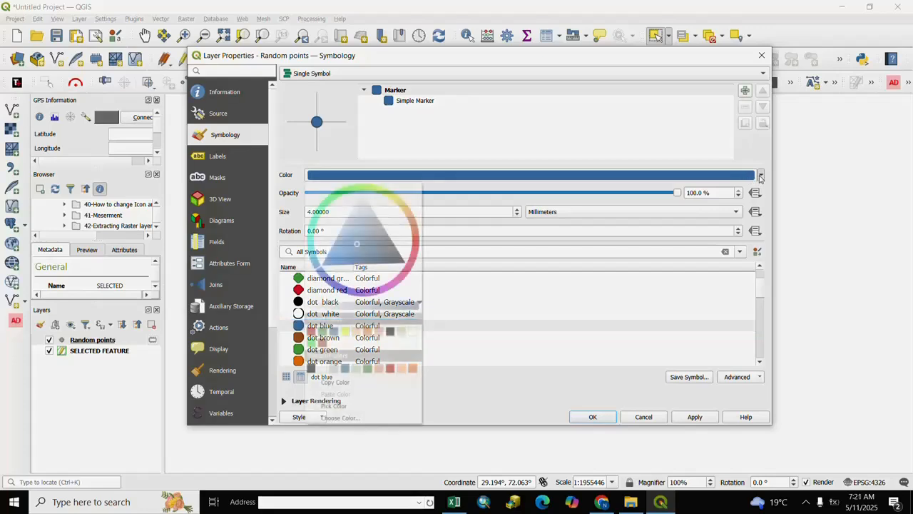
left_click(370, 332)
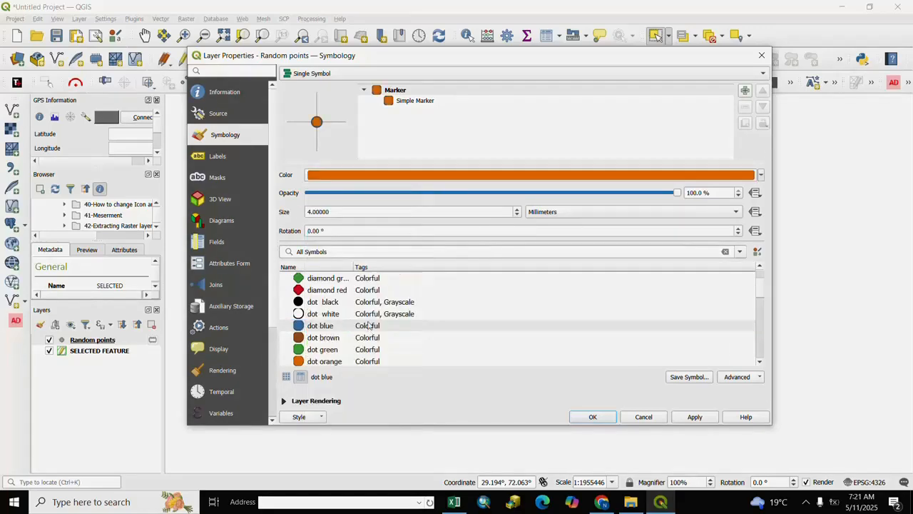
left_click(593, 416)
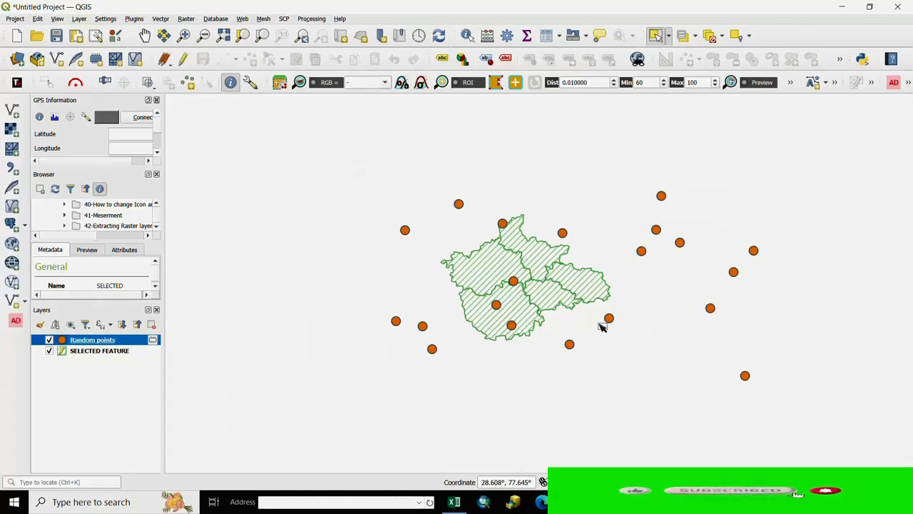
Step: Review the ids of all features in the Random points attribute table and close it
left_click(547, 37)
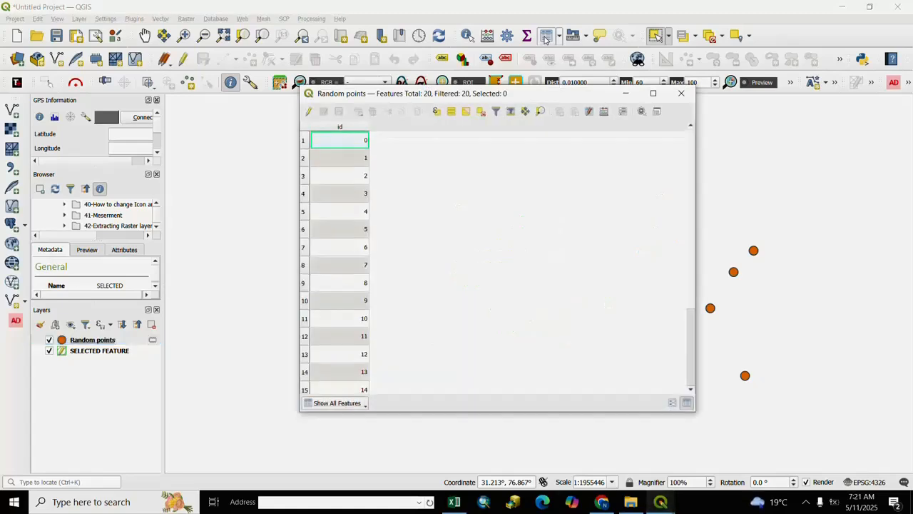
scroll(387, 307, "down", 2)
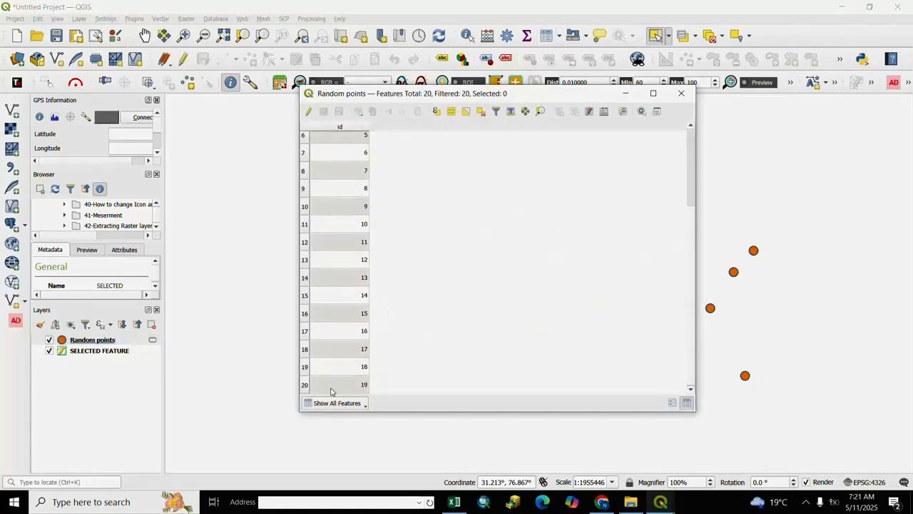
scroll(340, 391, "up", 2)
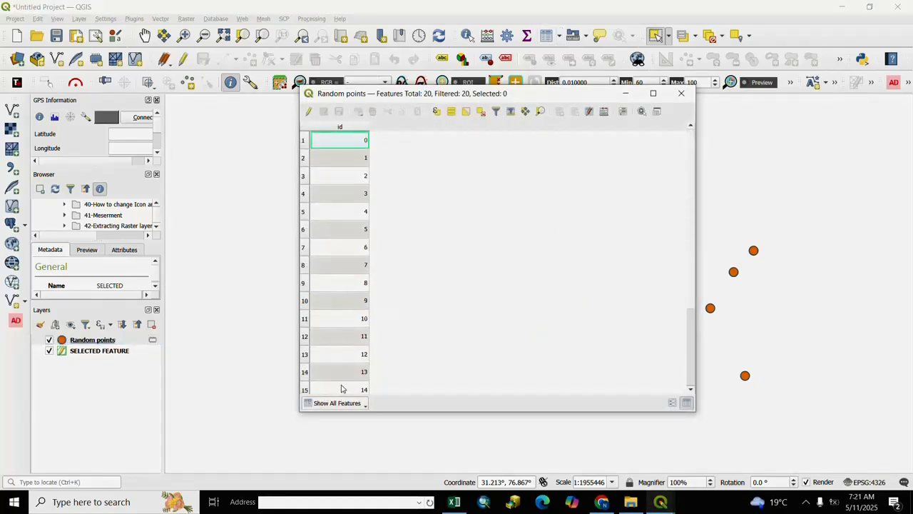
left_click(682, 95)
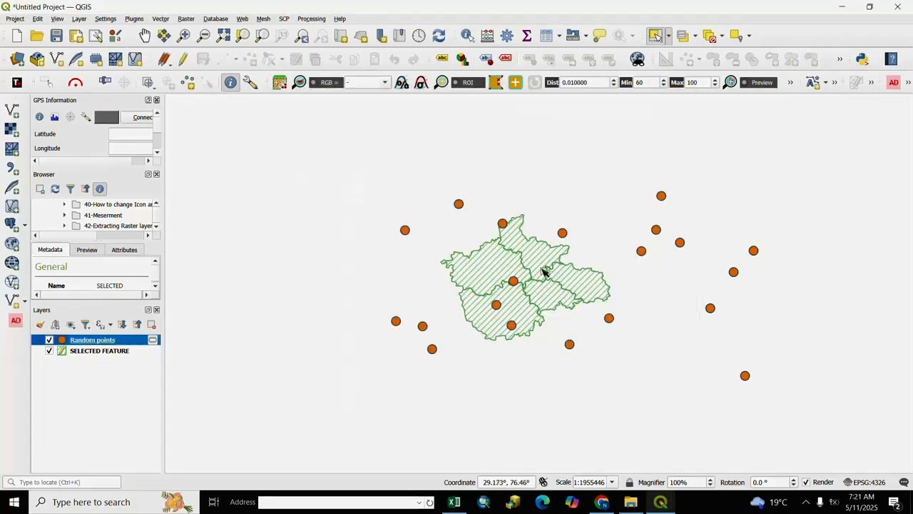
Step: Hide the Random points layer, leaving only SELECTED FEATURE displayed
scroll(528, 255, "up", 1)
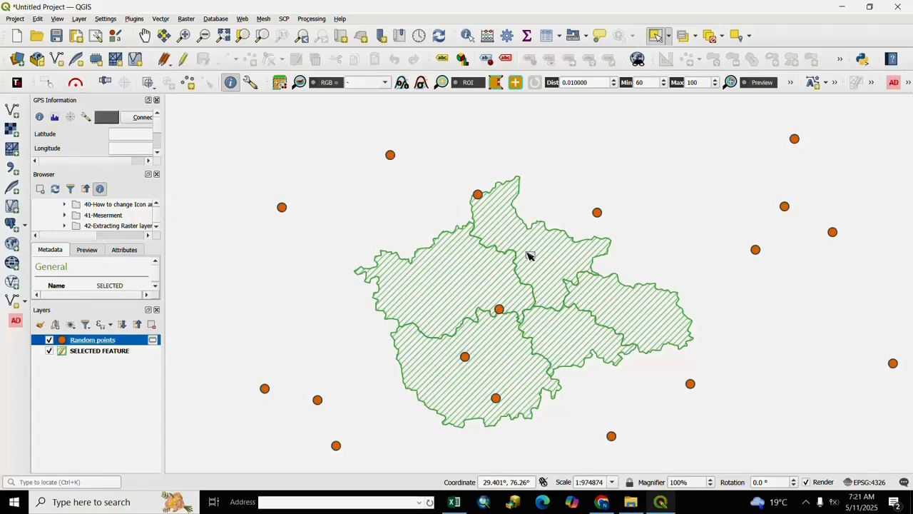
scroll(528, 255, "down", 1)
left_click(93, 397)
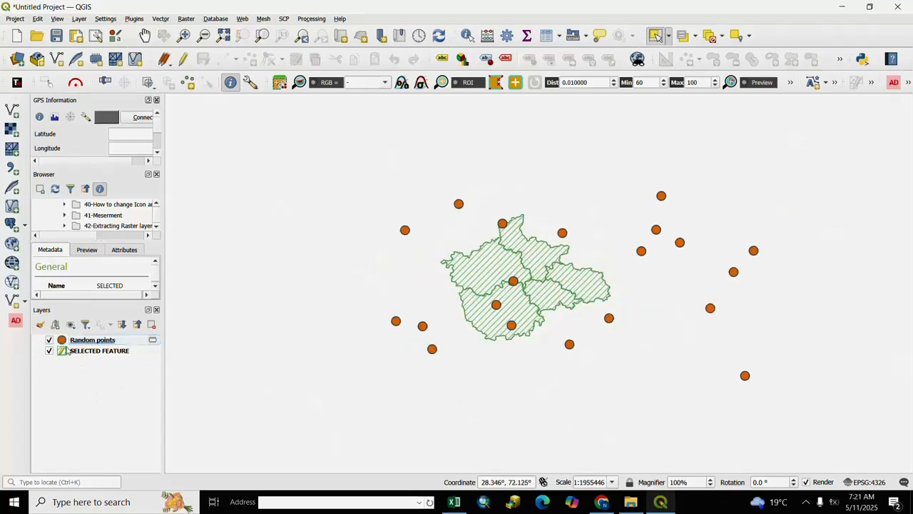
left_click(49, 340)
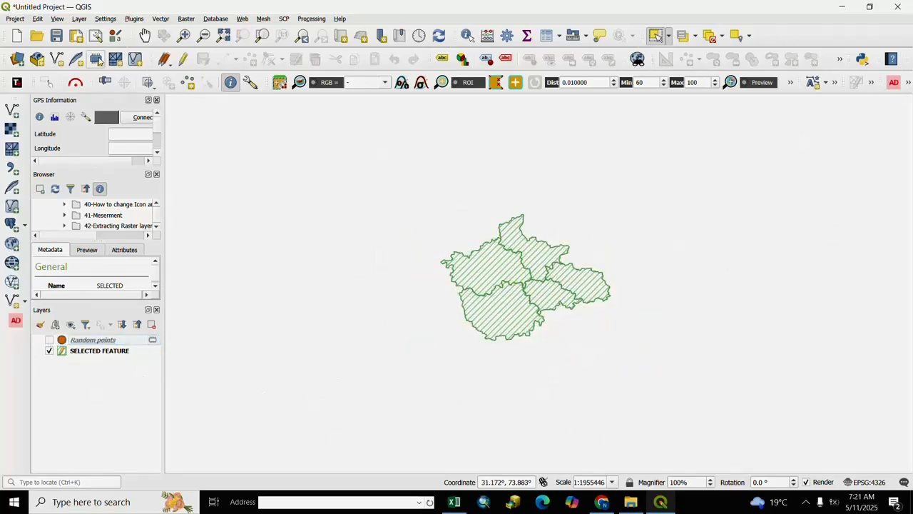
left_click(162, 23)
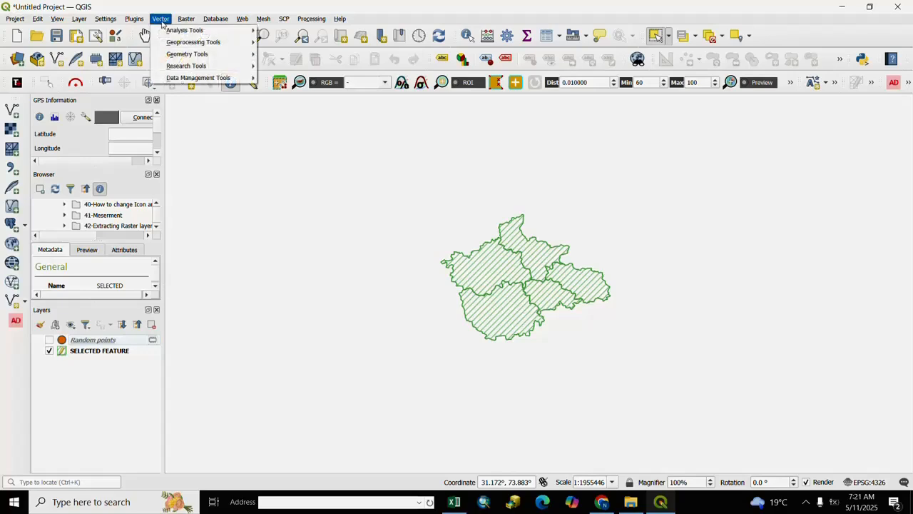
mouse_move(175, 55)
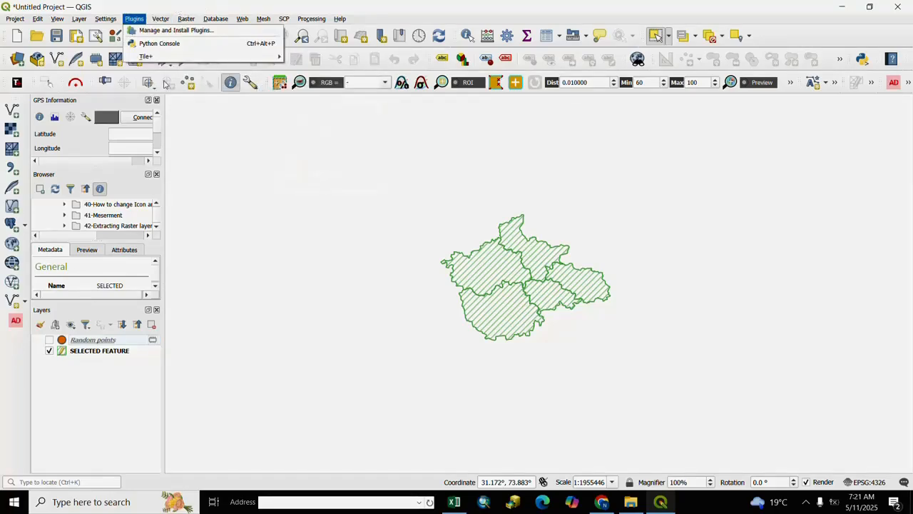
left_click(113, 393)
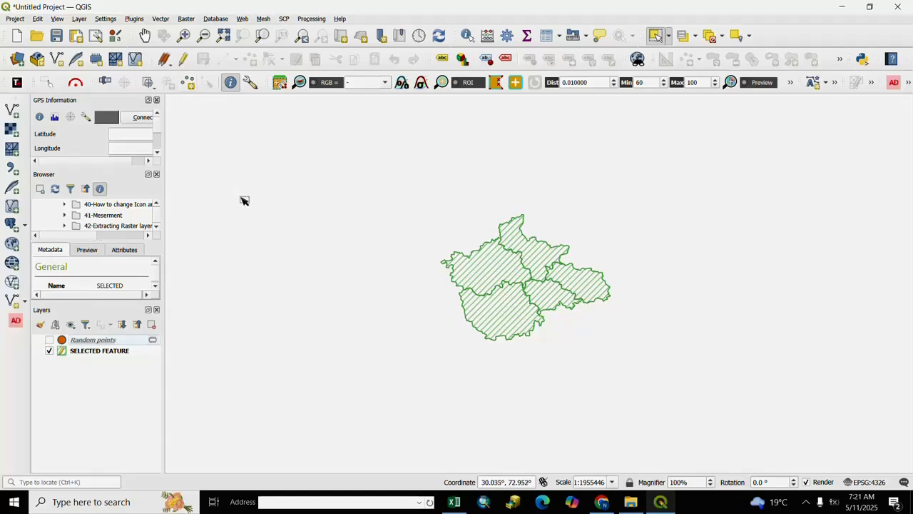
scroll(530, 250, "up", 1)
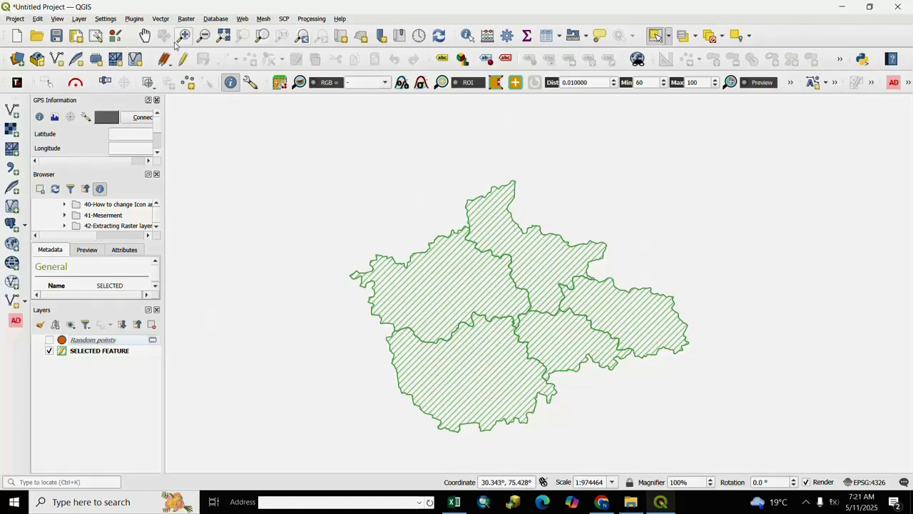
Step: Start Random Points in Extent and draw the input extent around the polygons' northern tip, about 75.65–76.37° longitude and 29.59–30.09° latitude
left_click(158, 21)
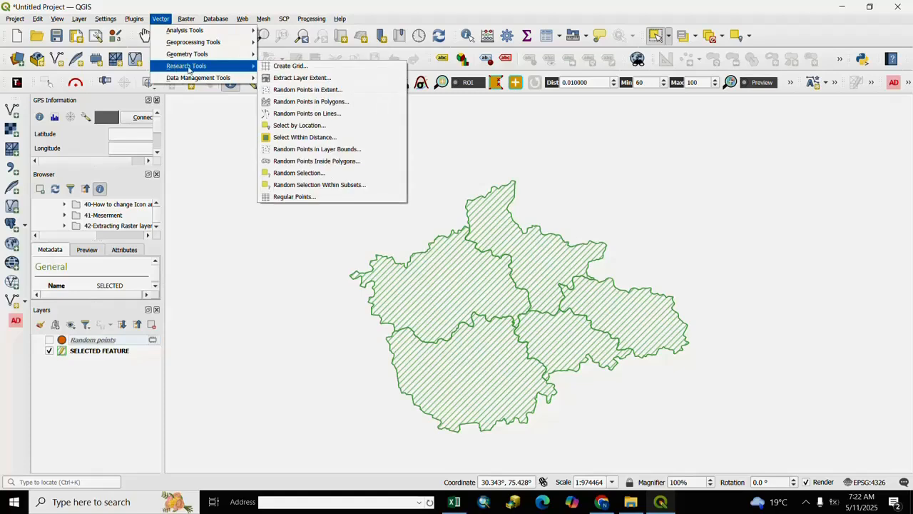
left_click(283, 92)
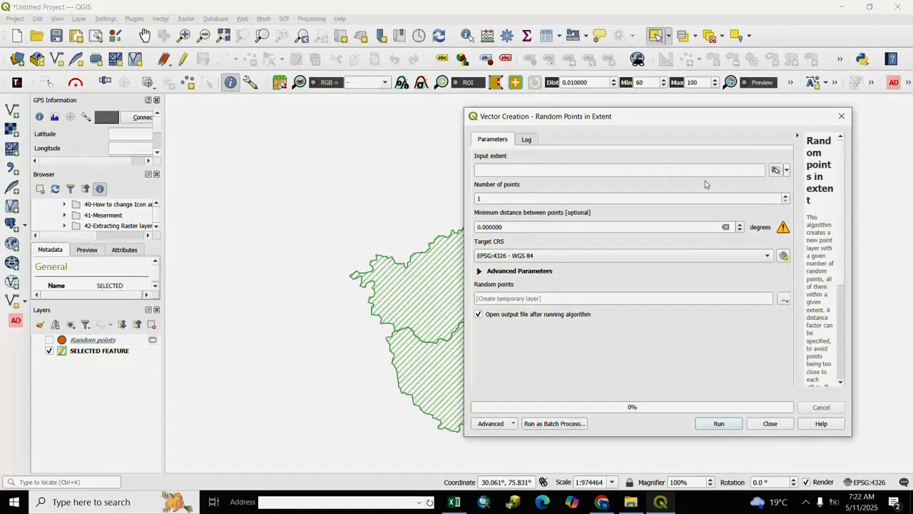
left_click(786, 170)
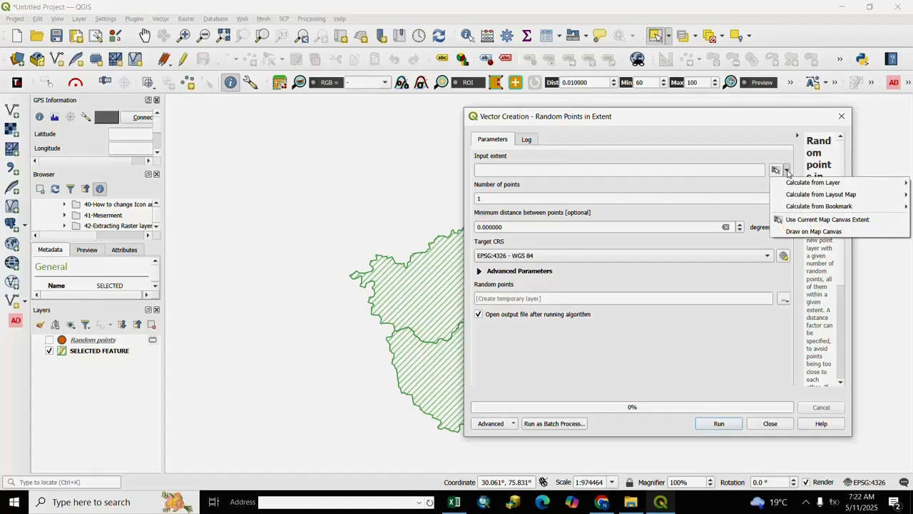
left_click(787, 231)
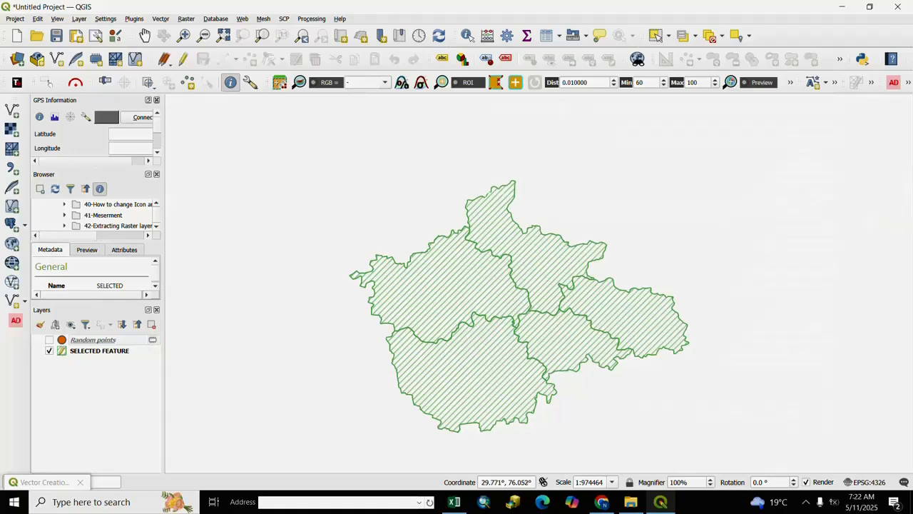
left_click_drag(417, 139, 548, 224)
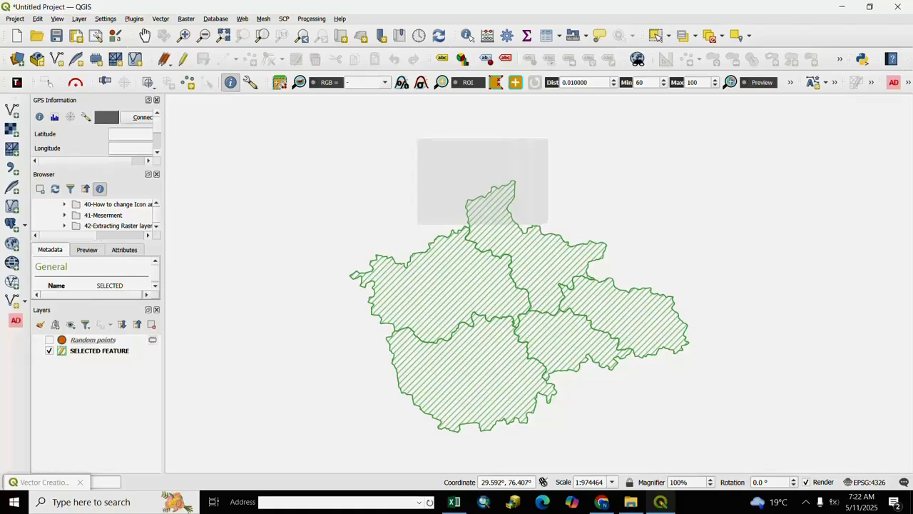
left_click_drag(548, 225, 541, 225)
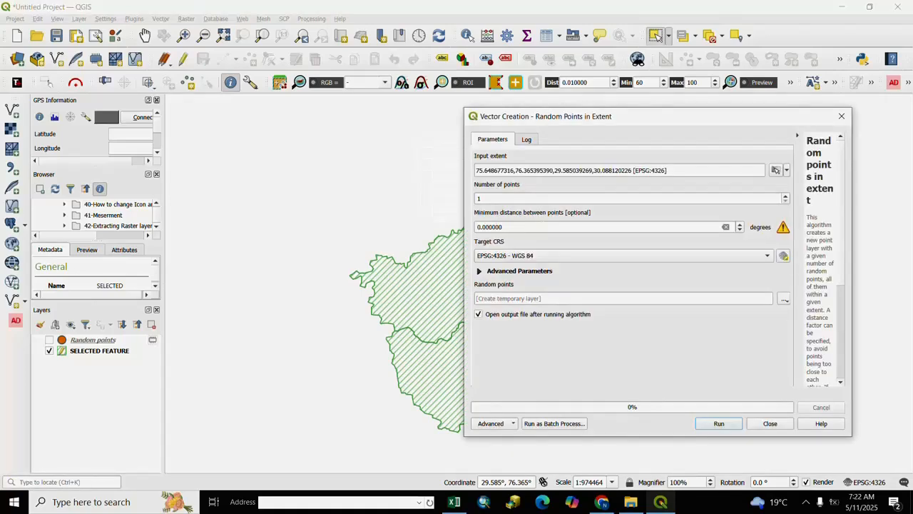
Step: Set the number of points to 10, generate them as a temporary layer, and close the tool
left_click_drag(746, 116, 829, 82)
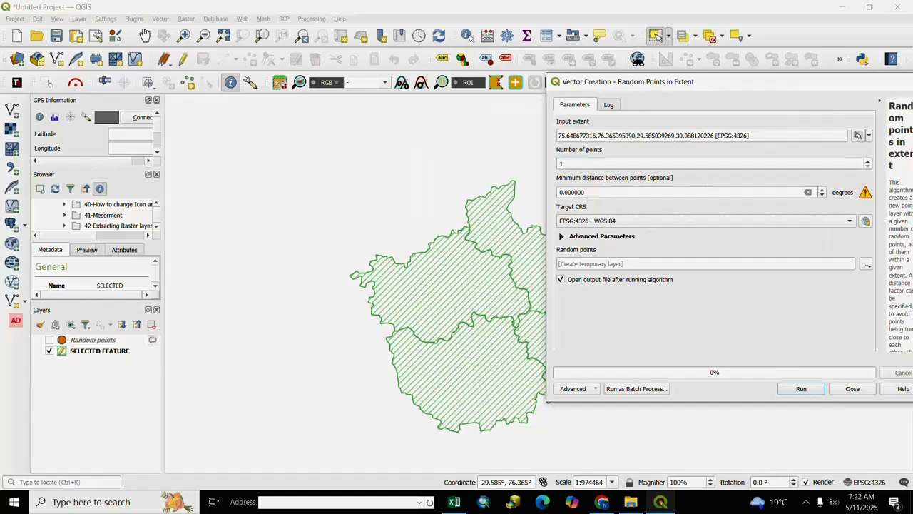
left_click(564, 164)
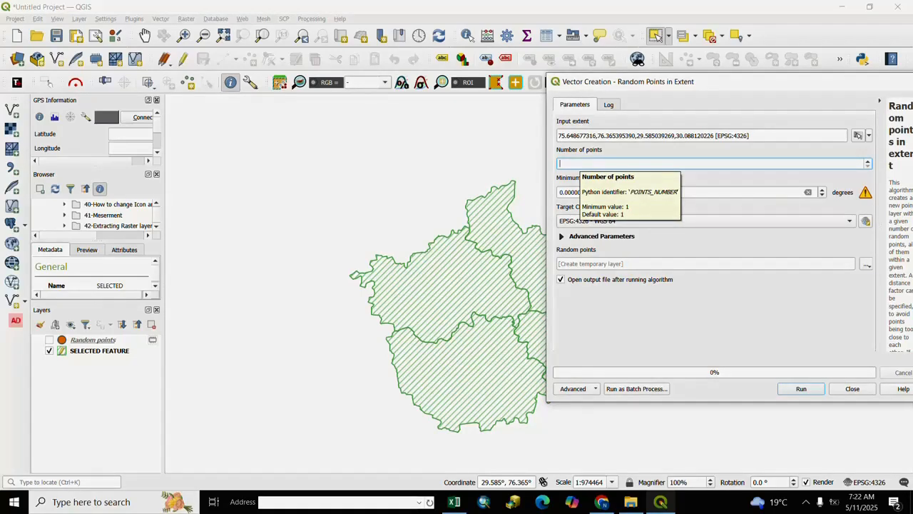
type("0")
left_click(801, 390)
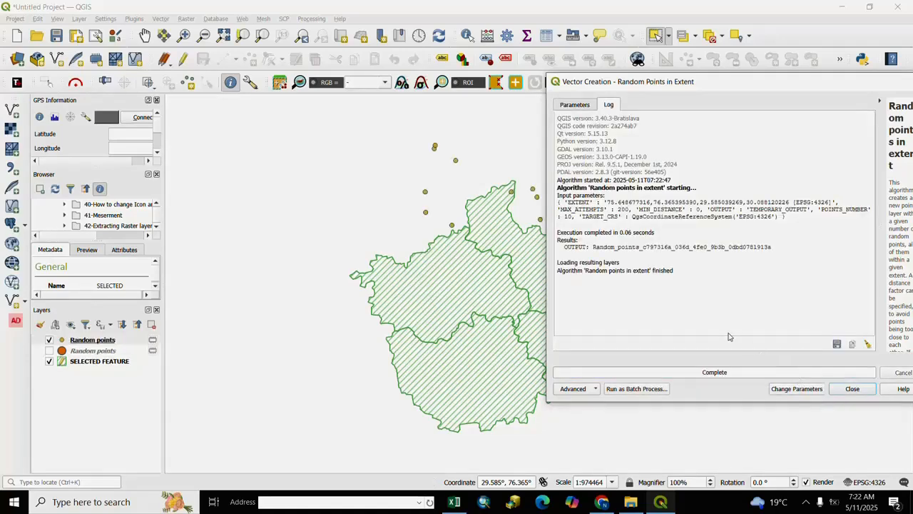
left_click_drag(806, 89, 669, 72)
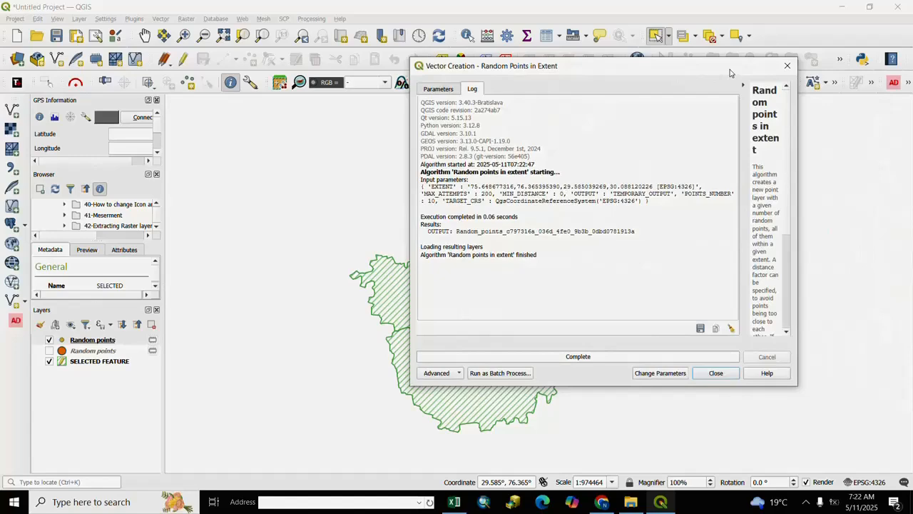
left_click(787, 66)
Step: Style the new Random points layer with the diamond red marker symbol recolored green
scroll(456, 163, "up", 1)
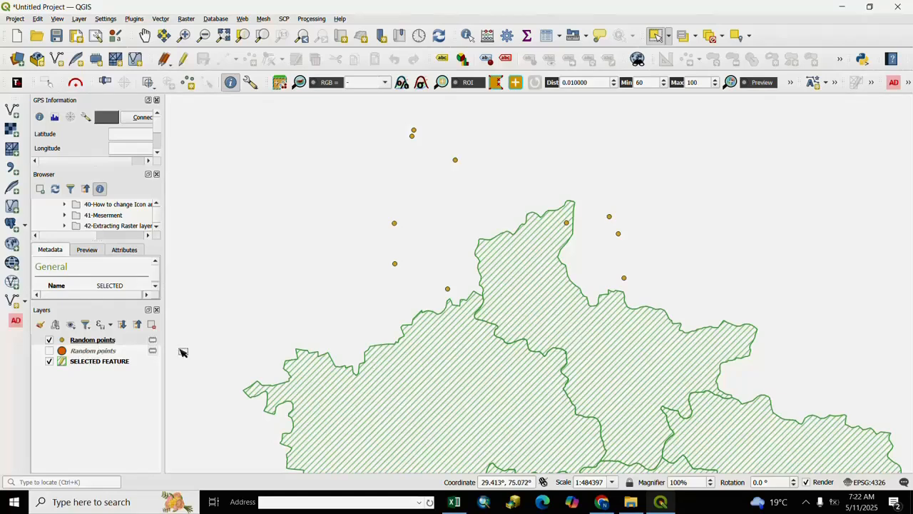
right_click(77, 341)
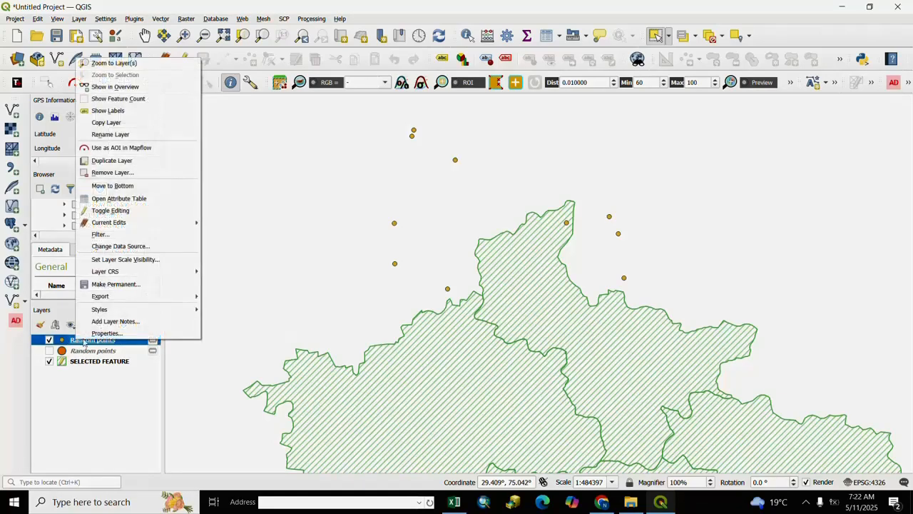
left_click(102, 334)
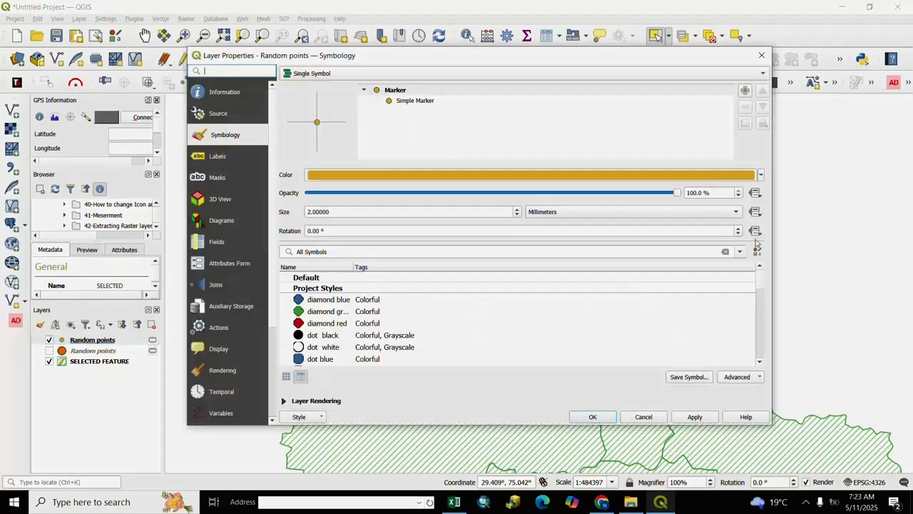
left_click(311, 326)
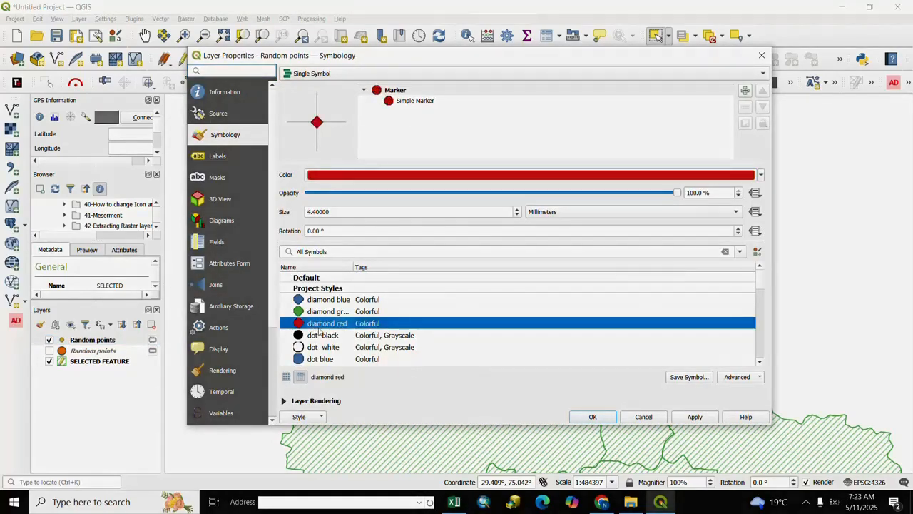
left_click(761, 175)
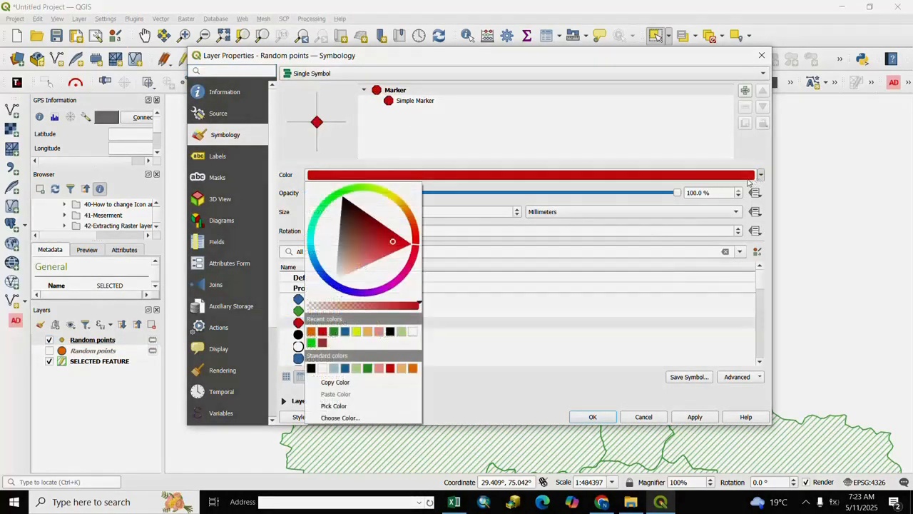
left_click(336, 332)
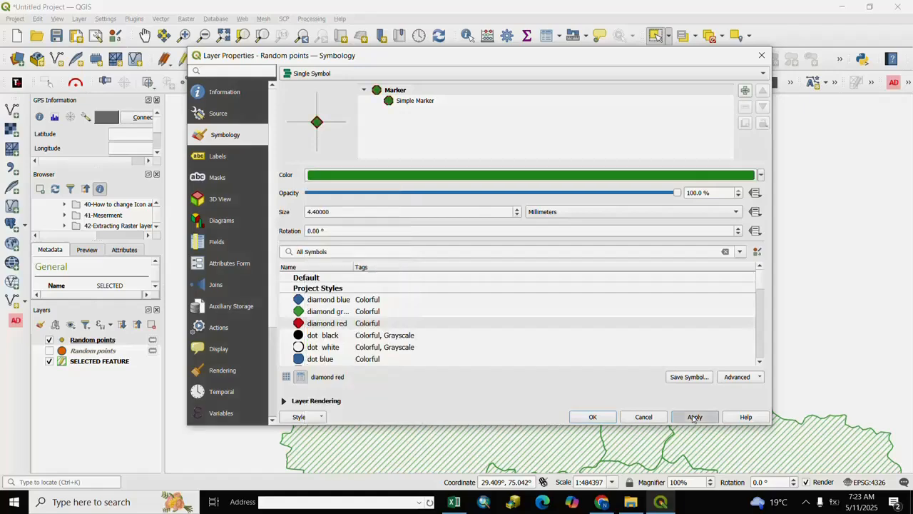
left_click(592, 416)
Step: Show the hidden orange Random points layer together with the green diamond points
scroll(599, 363, "down", 2)
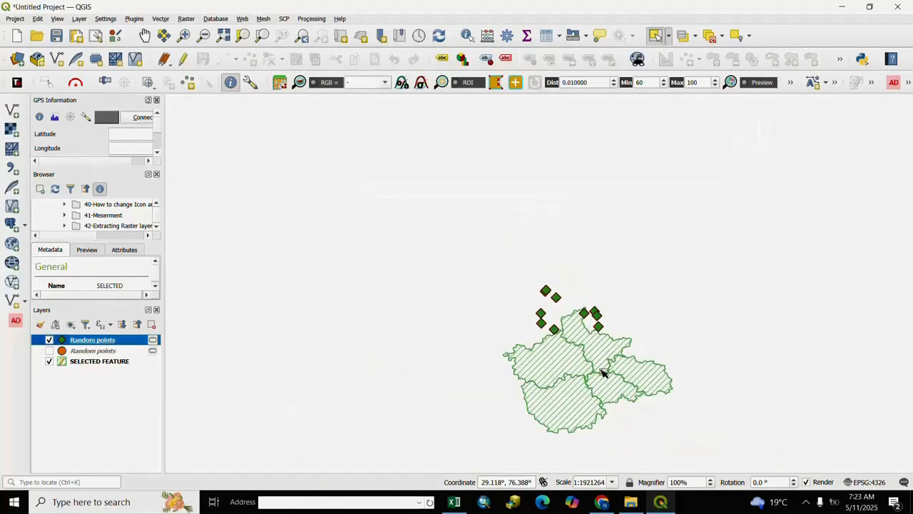
left_click(50, 350)
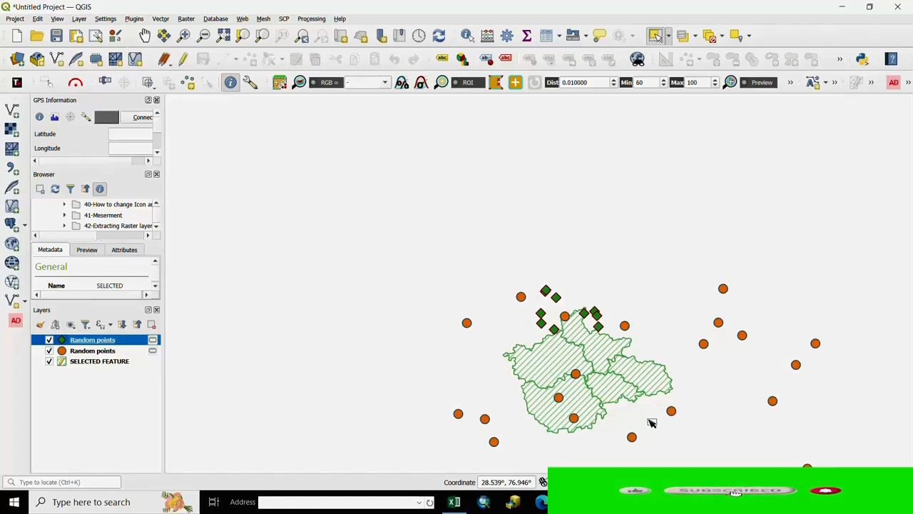
scroll(650, 423, "up", 2)
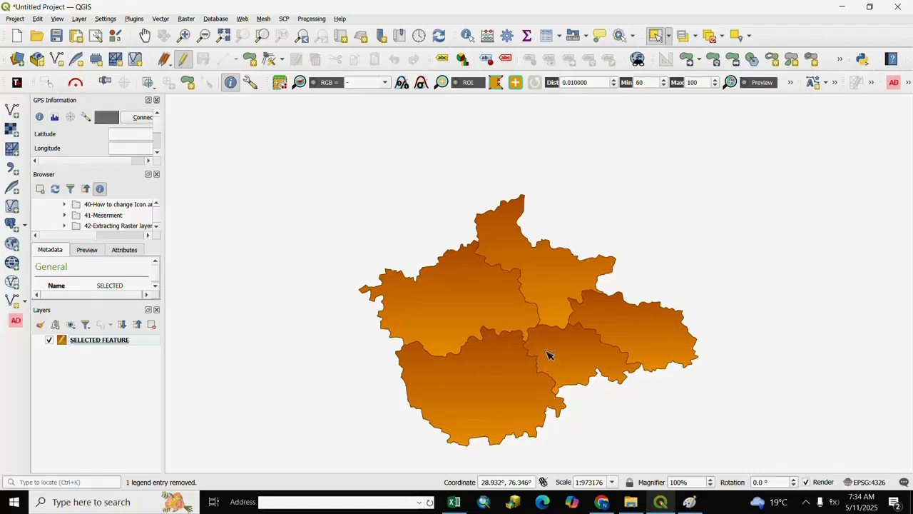
Step: Select the northernmost polygon of SELECTED FEATURE and open the Random Points in Layer Bounds tool
left_click(655, 37)
left_click(530, 243)
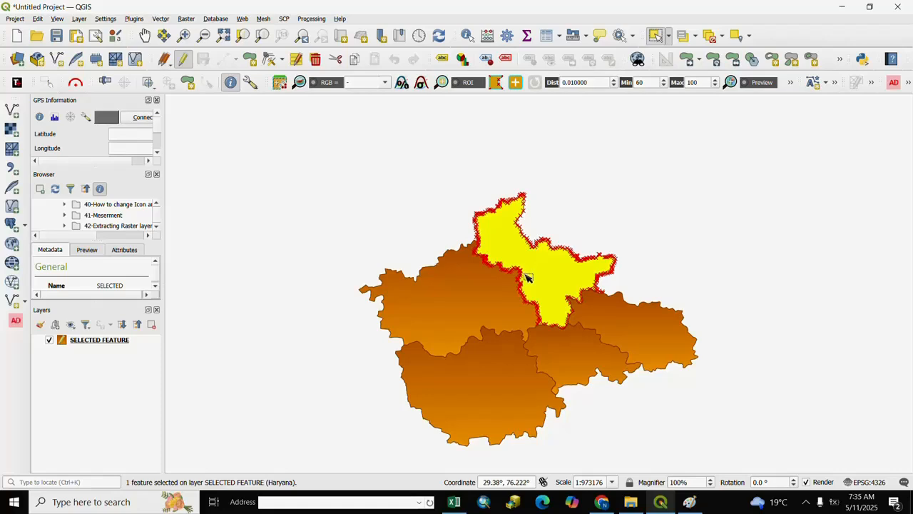
left_click(161, 19)
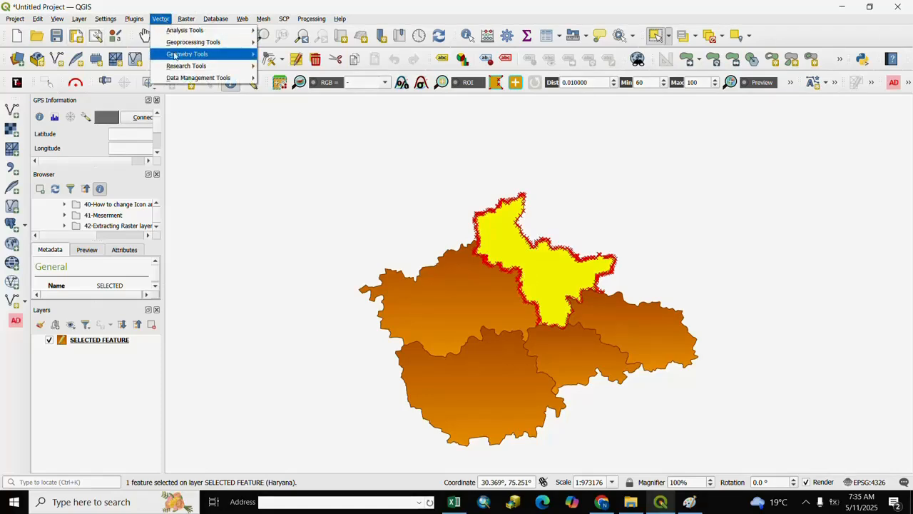
mouse_move(184, 68)
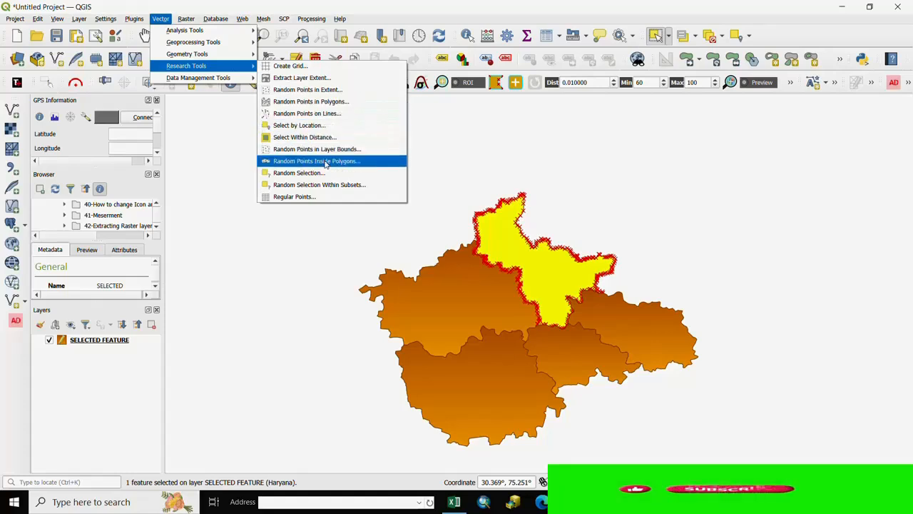
left_click(292, 152)
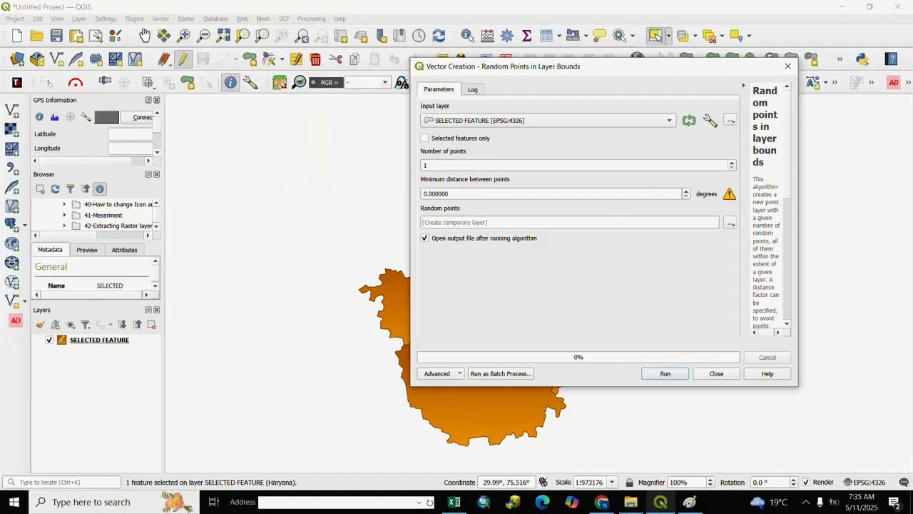
Step: Generate 20 random points in a temporary layer from SELECTED FEATURE, using selected features only, and close the tool
left_click(663, 123)
left_click(670, 144)
left_click(426, 142)
left_click_drag(585, 76, 714, 35)
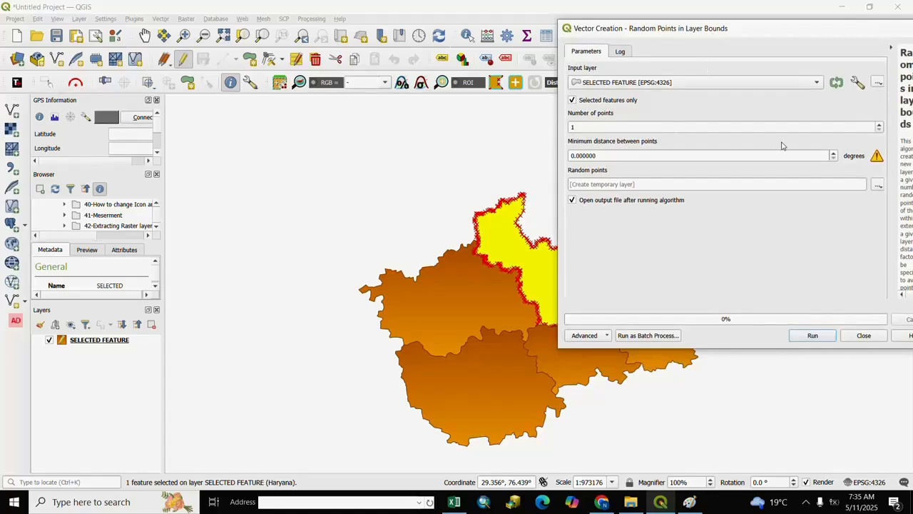
double_click(621, 128)
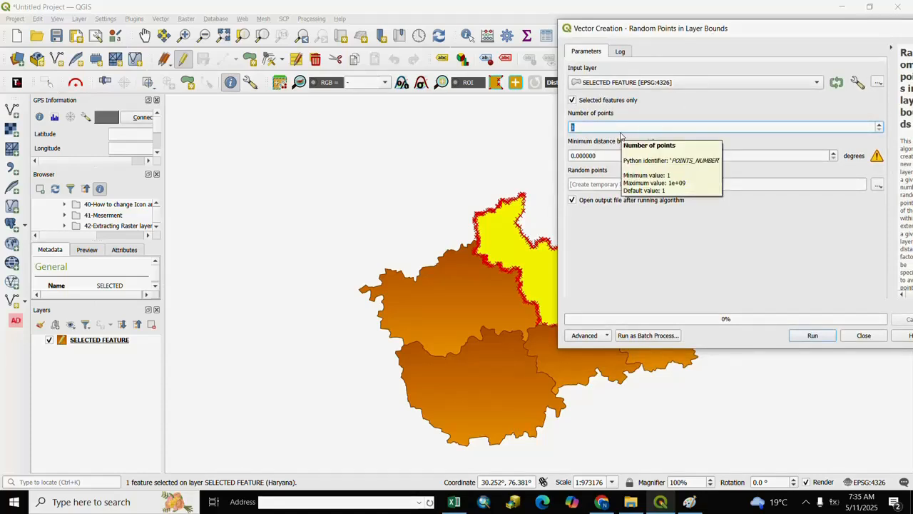
type("20")
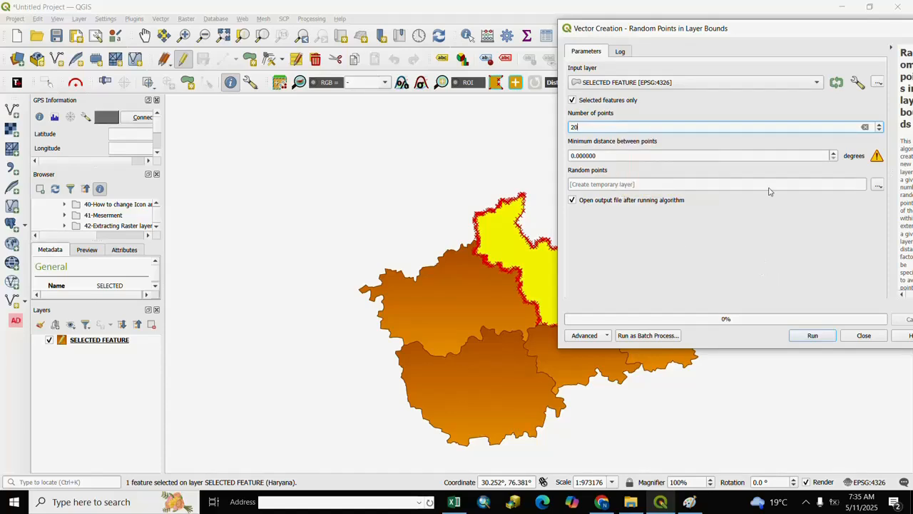
left_click(808, 335)
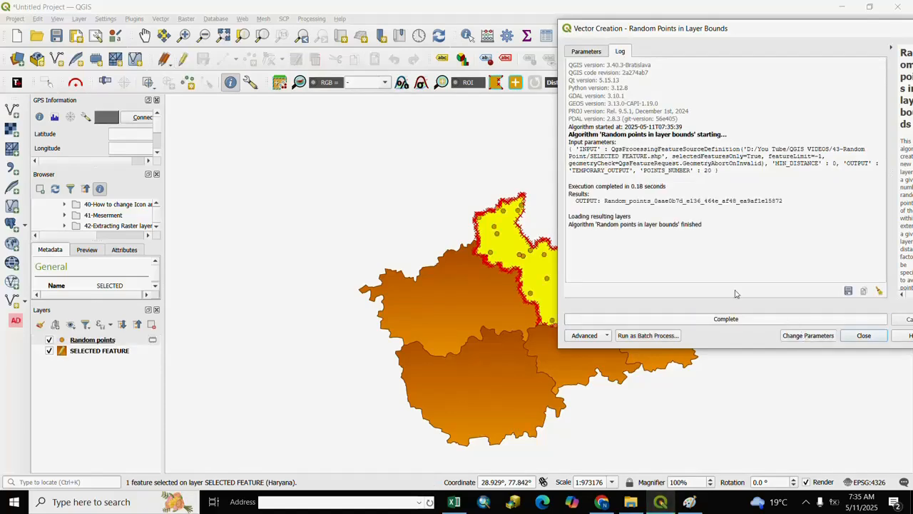
left_click(863, 335)
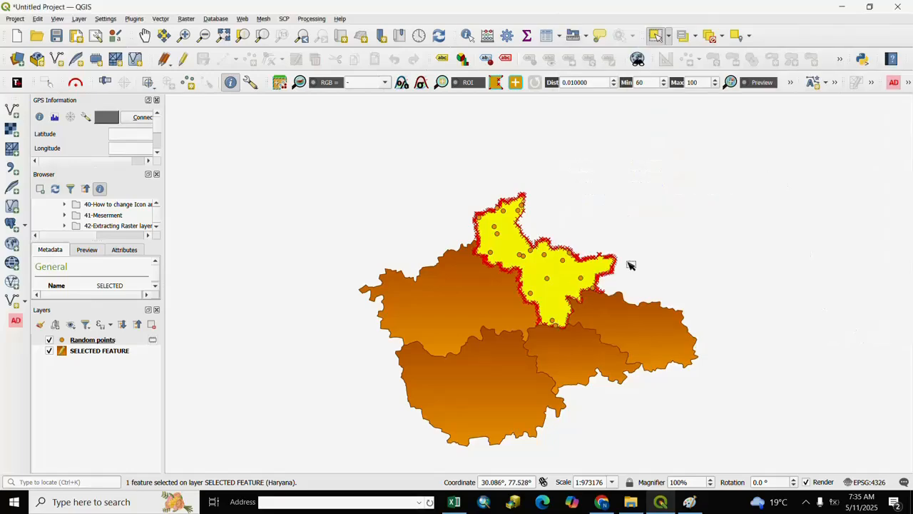
Step: Inspect the random points within the selected polygon, review their ids in the attribute table, and close it
scroll(564, 259, "up", 2)
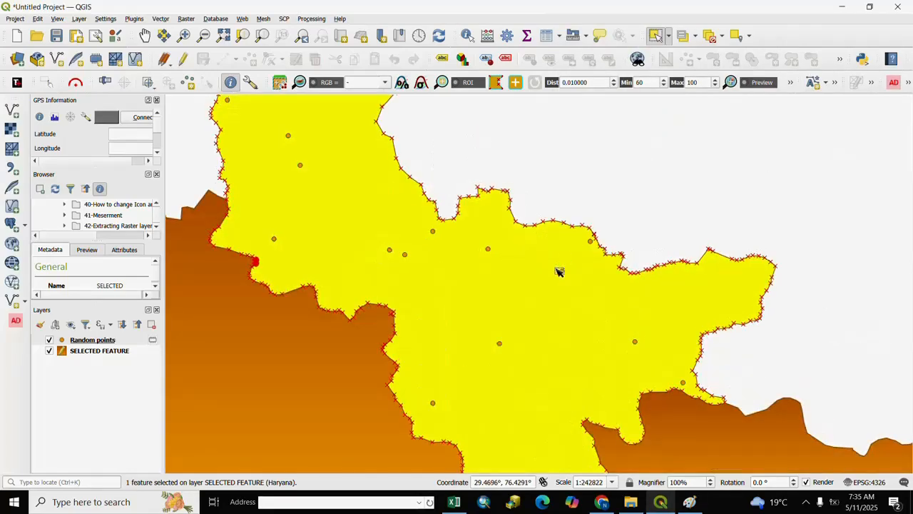
scroll(560, 266, "down", 2)
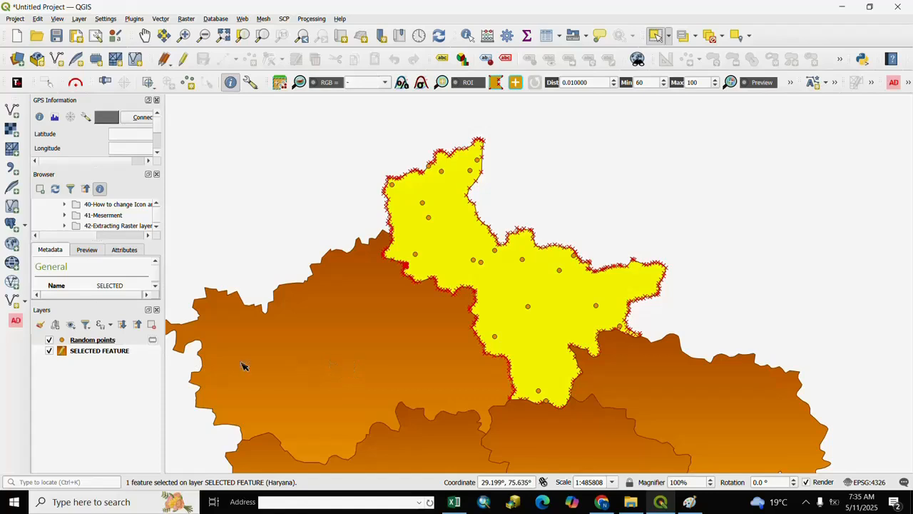
left_click(86, 341)
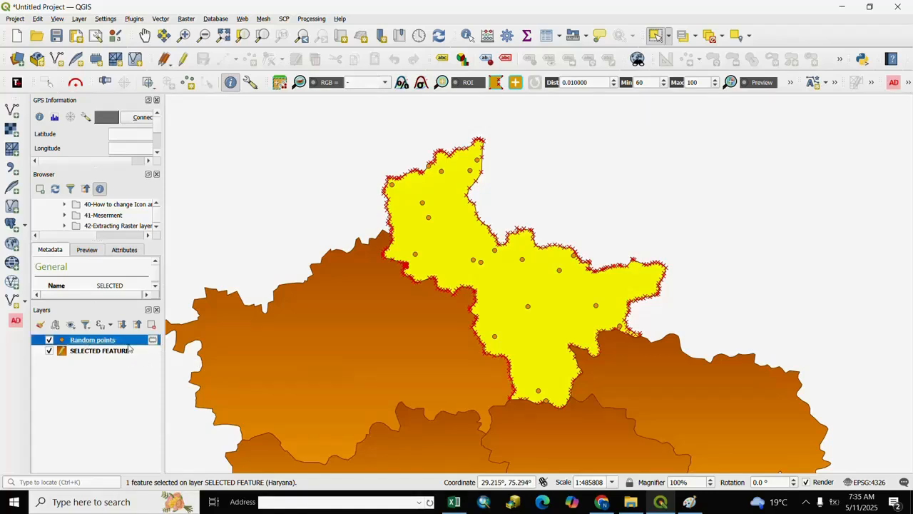
left_click(547, 37)
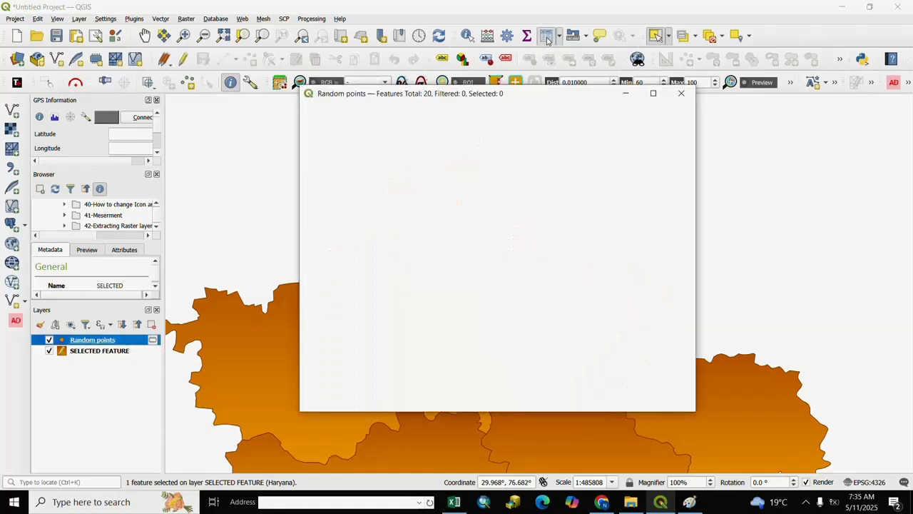
scroll(369, 313, "down", 2)
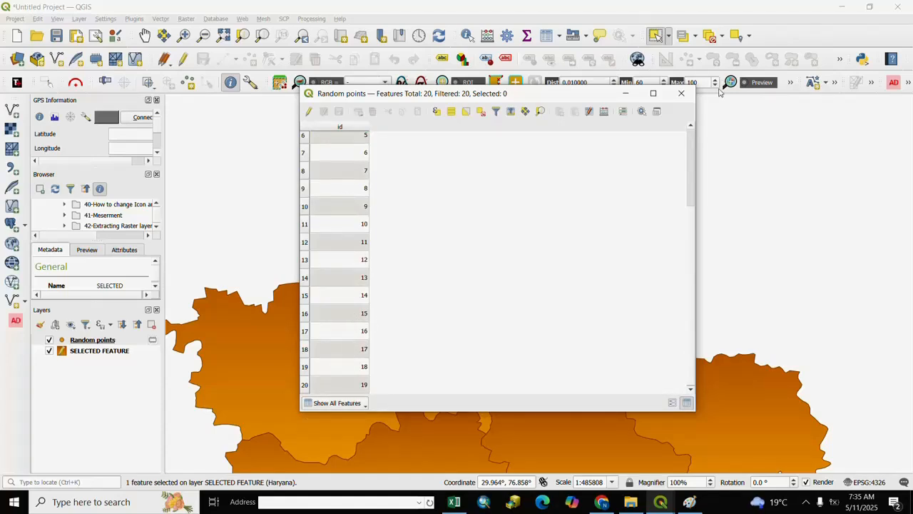
left_click(681, 93)
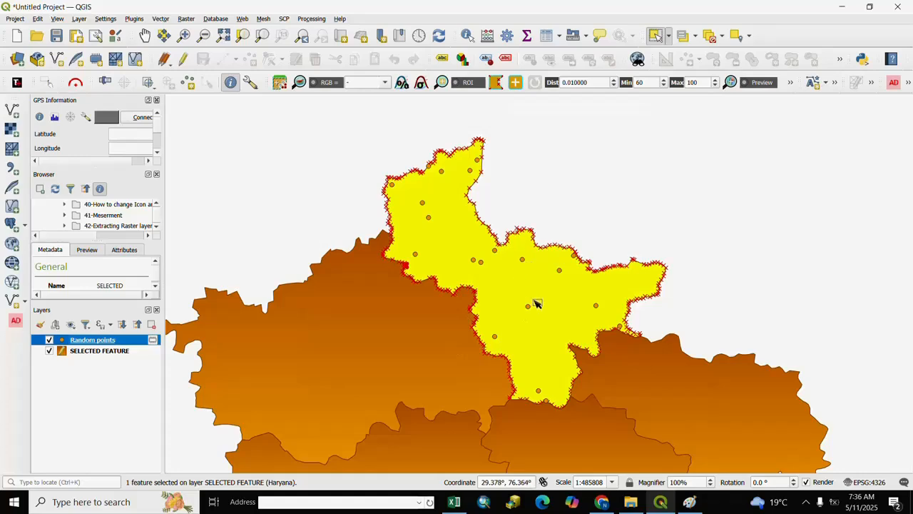
Step: Style the Random points layer with the effect drop shadow symbol in yellow-green and check the markers on the map
right_click(95, 340)
left_click(109, 335)
scroll(410, 330, "down", 7)
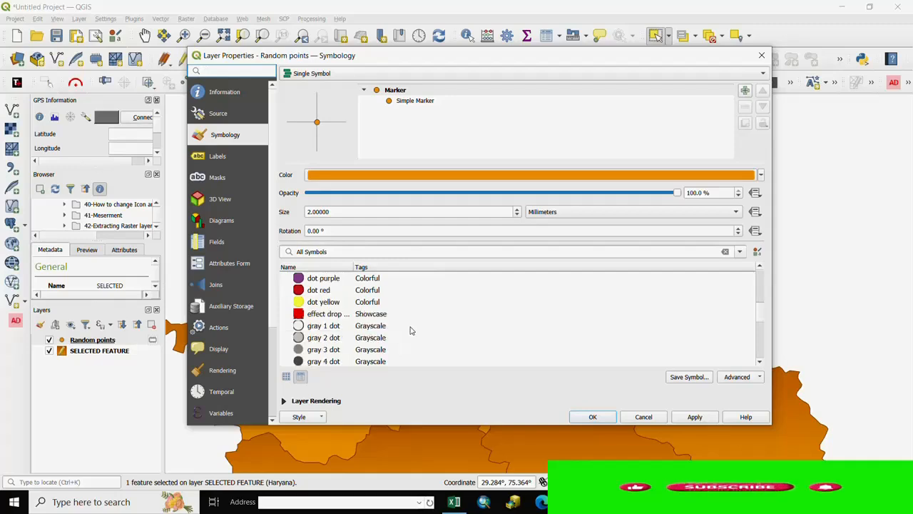
left_click(334, 316)
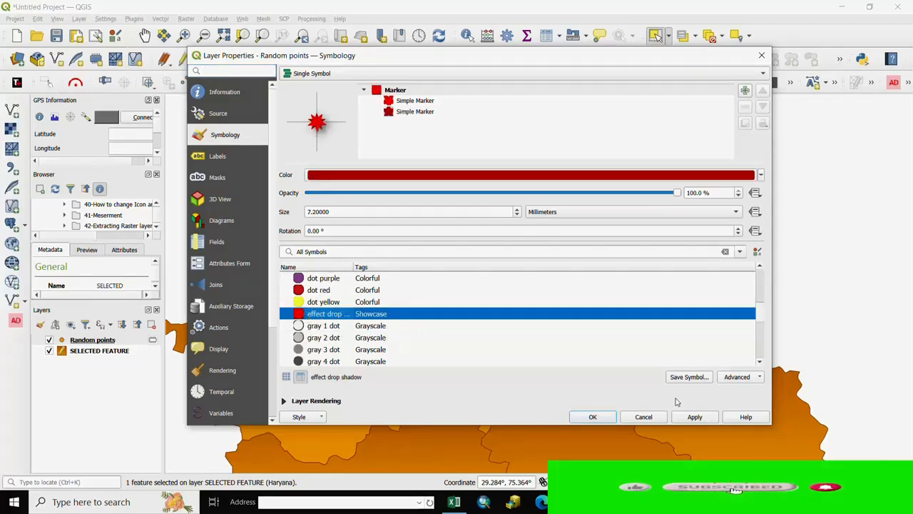
left_click(761, 175)
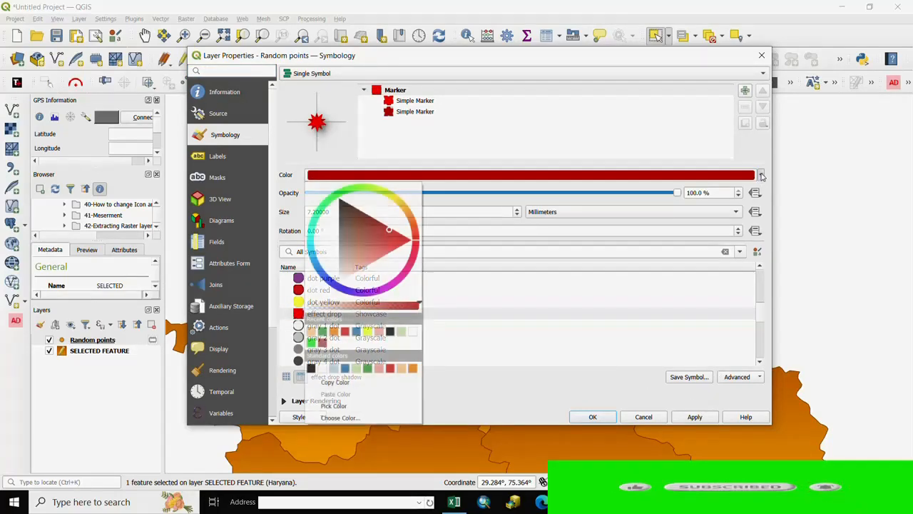
left_click(368, 330)
left_click(678, 417)
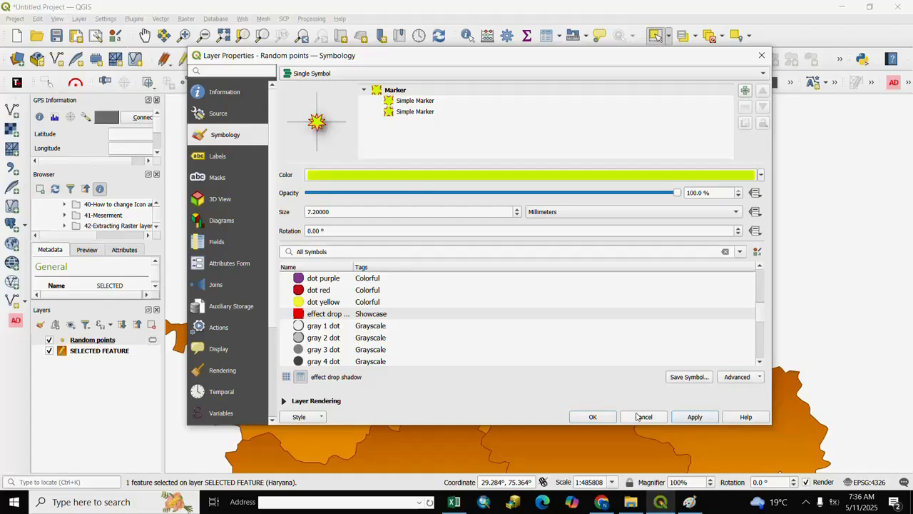
left_click(593, 418)
scroll(547, 309, "up", 1)
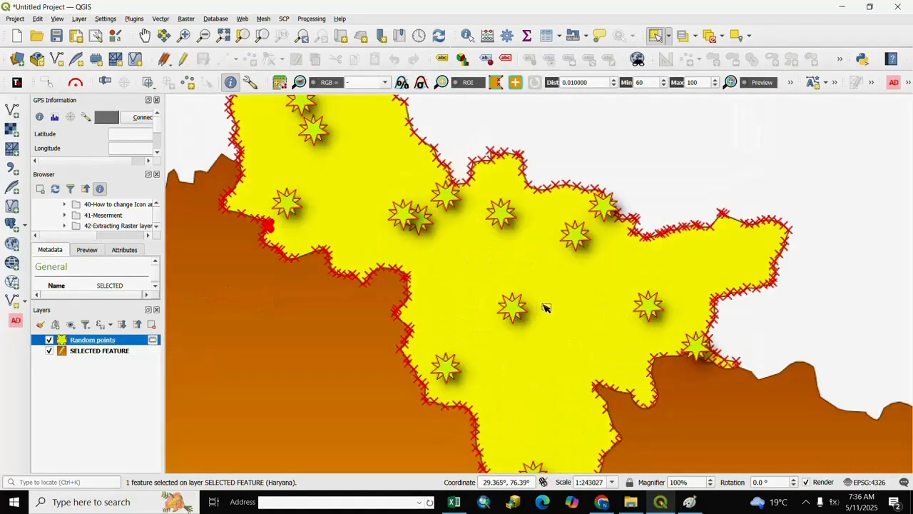
scroll(546, 308, "down", 1)
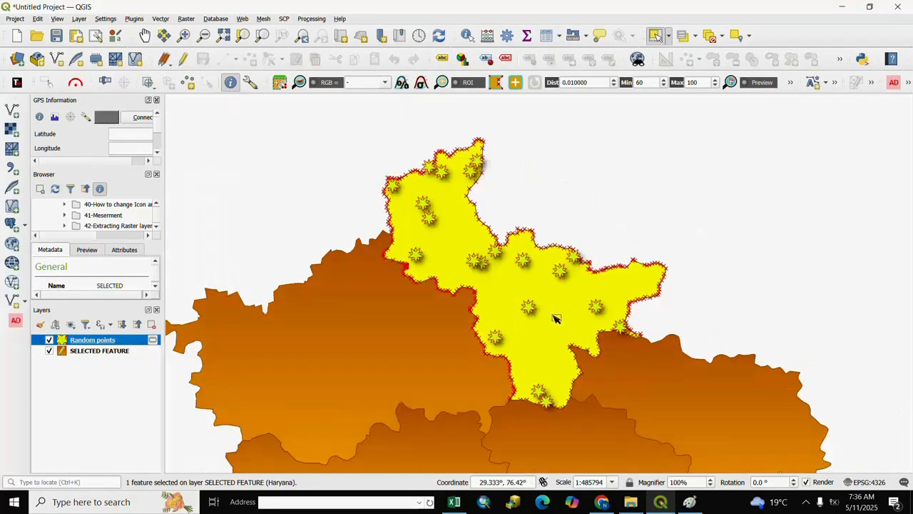
scroll(555, 318, "down", 1)
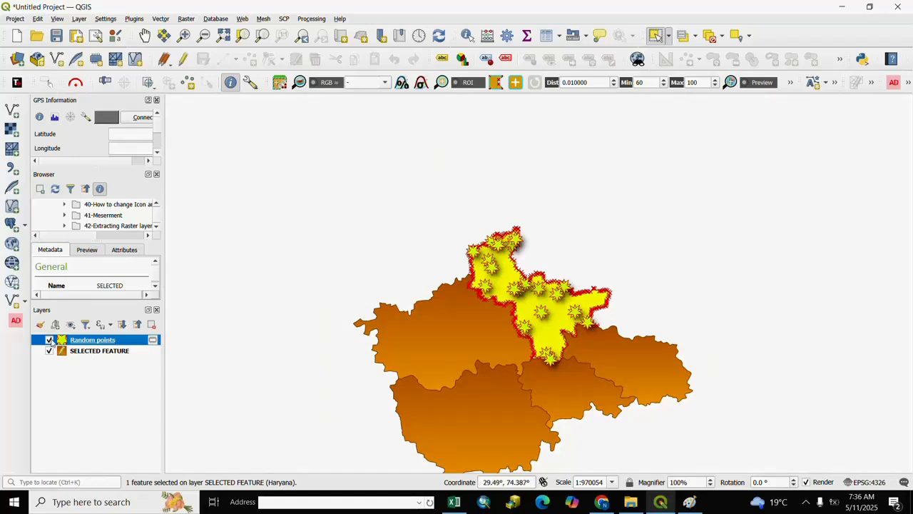
Step: Hide the yellow-green Random points layer and clear the polygon selection
left_click(49, 340)
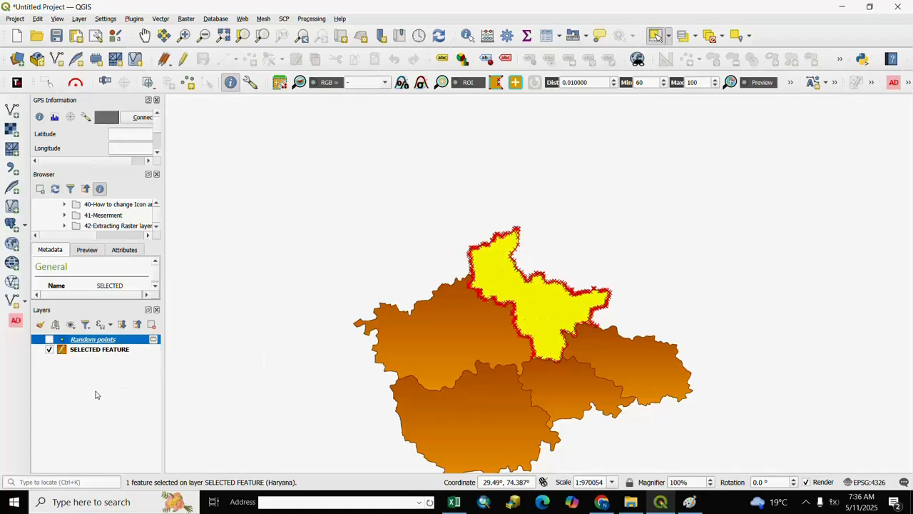
left_click(603, 193)
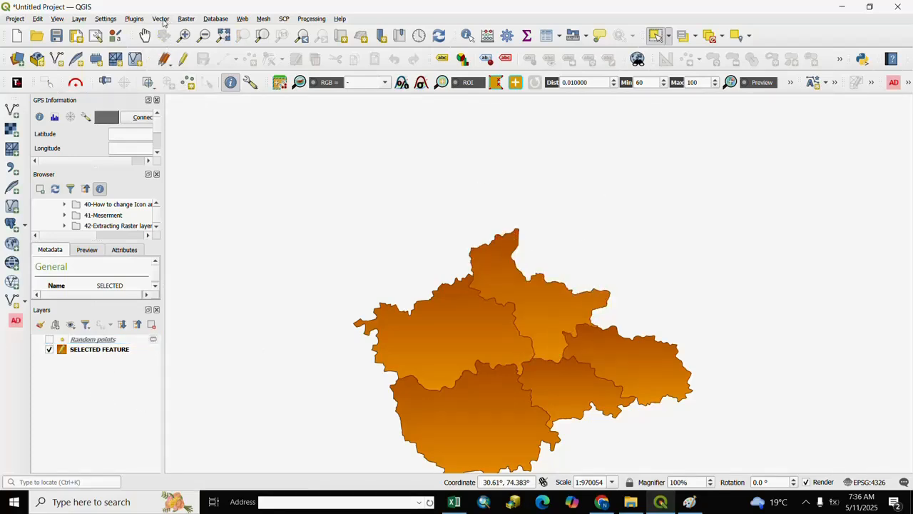
Step: Generate 50 random points in a temporary layer with Random Points in Layer Bounds, using SELECTED FEATURE as input, and close the tool
left_click(161, 19)
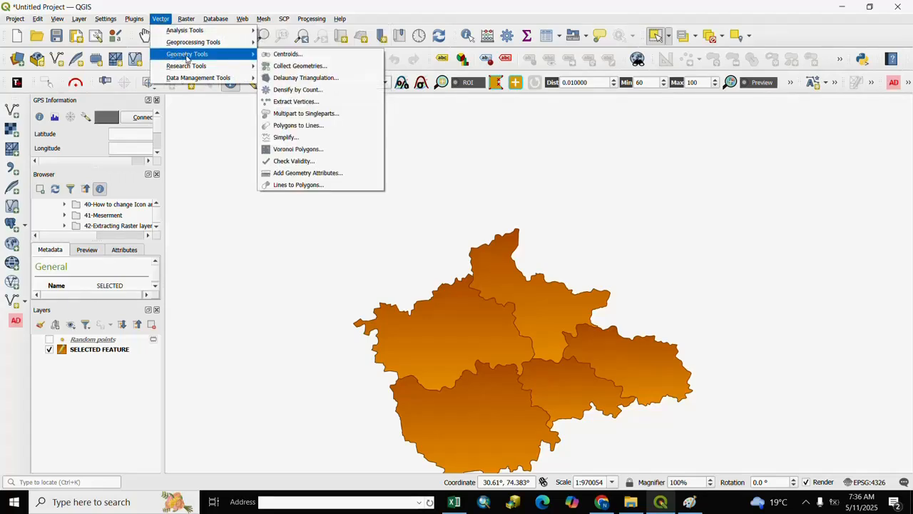
mouse_move(187, 65)
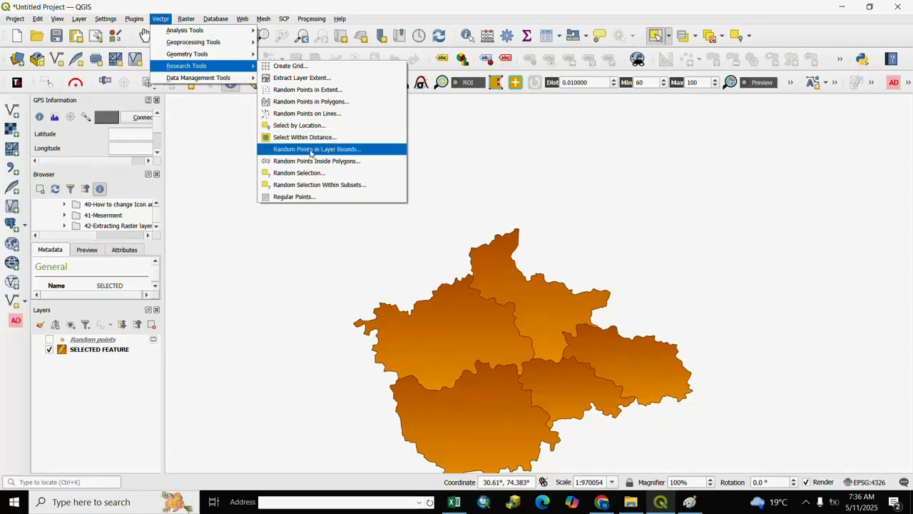
left_click(313, 154)
left_click_drag(808, 34, 739, 36)
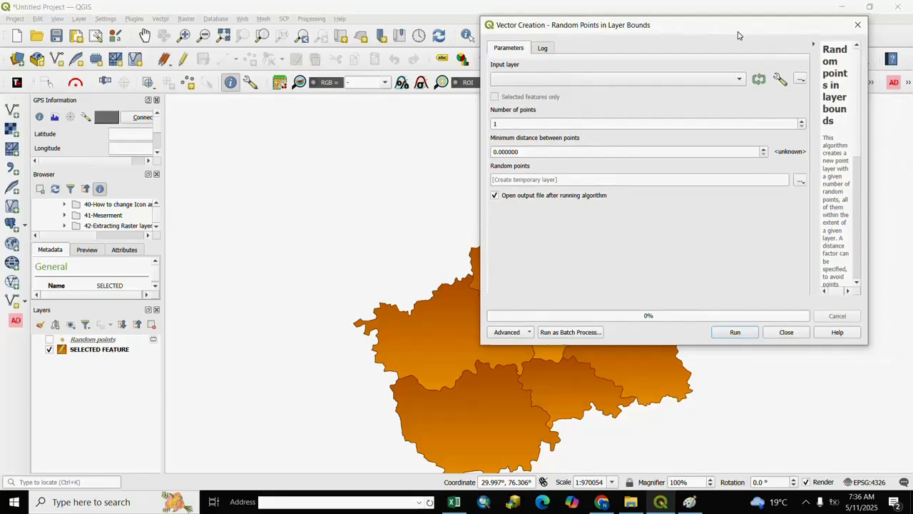
left_click(729, 80)
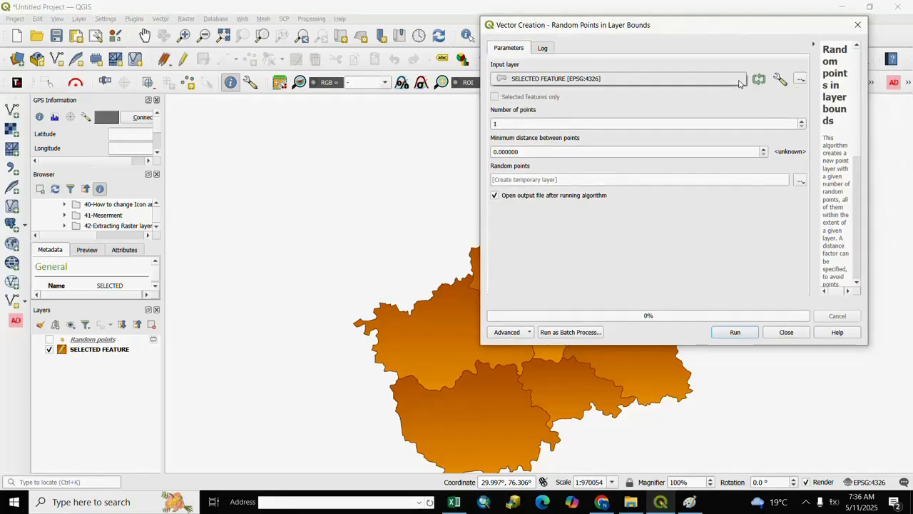
left_click(581, 81)
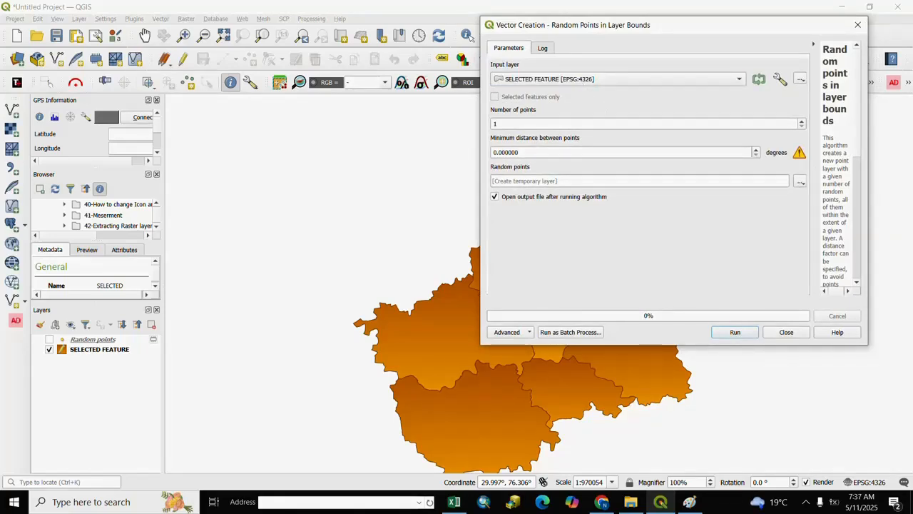
double_click(526, 124)
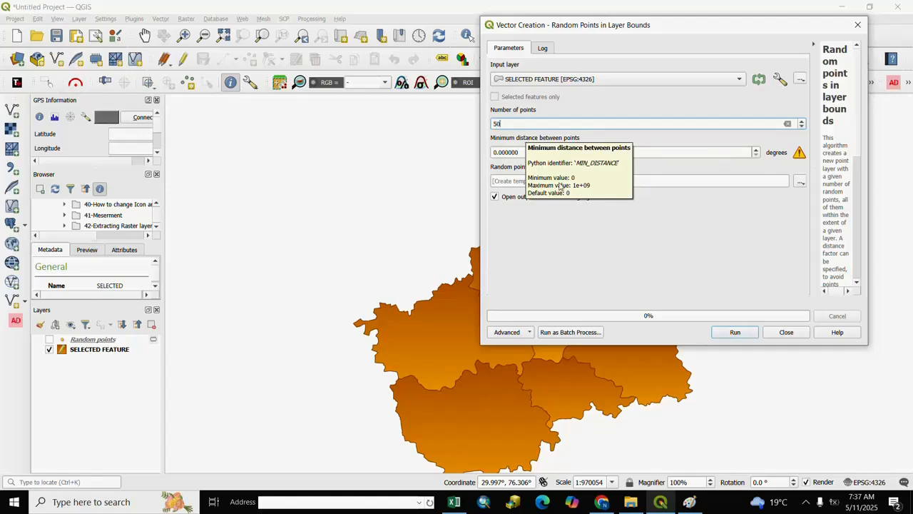
left_click(731, 333)
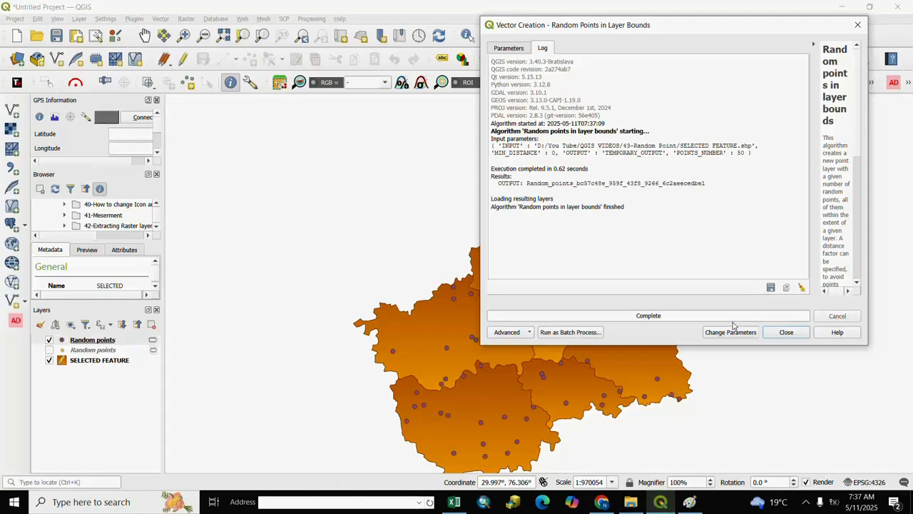
left_click(784, 332)
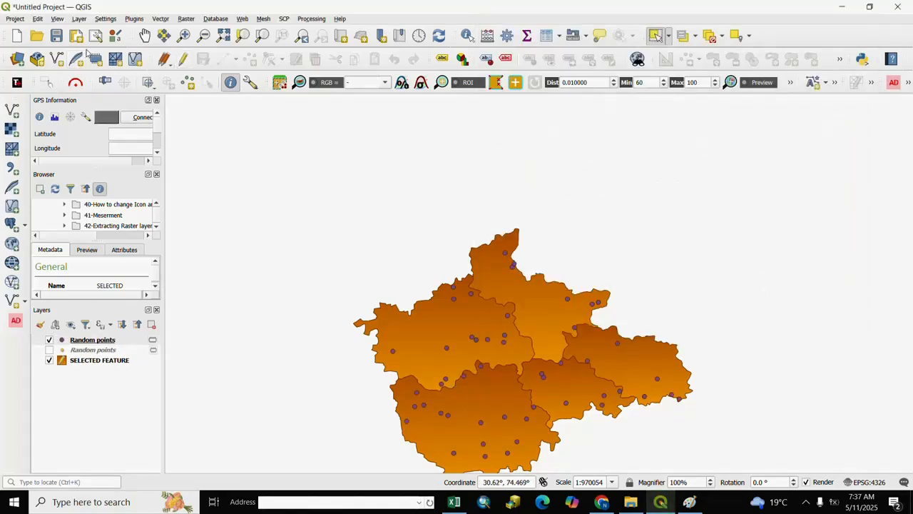
Step: Style the new Random points layer with the effect drop shadow symbol in light orange
left_click(145, 35)
left_click_drag(519, 348, 501, 285)
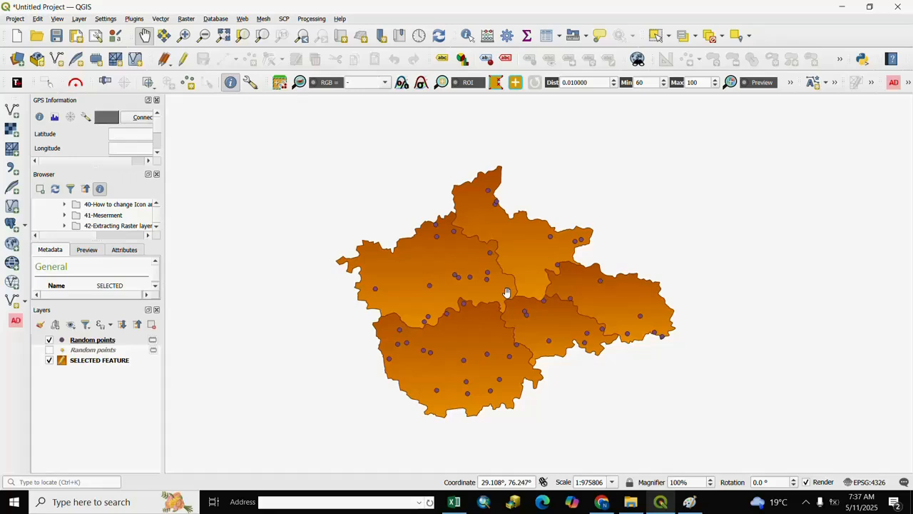
scroll(506, 291, "up", 1)
scroll(506, 291, "down", 1)
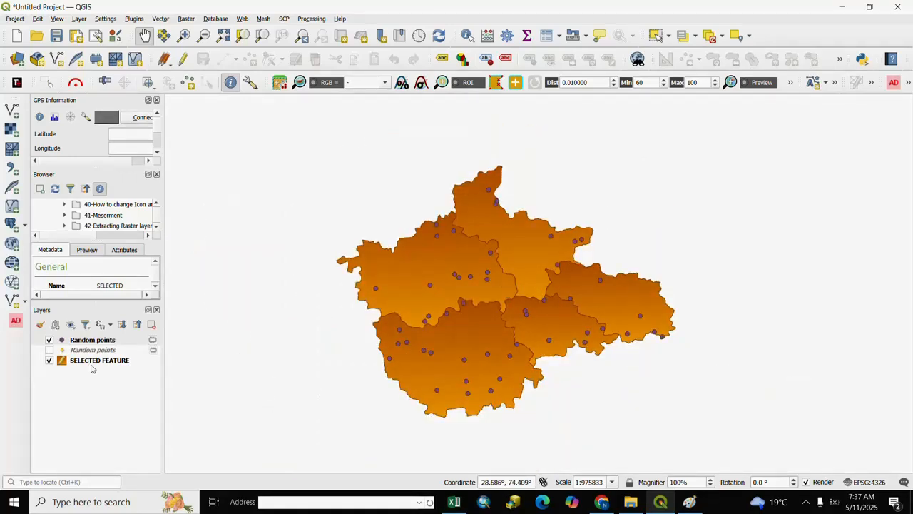
right_click(91, 339)
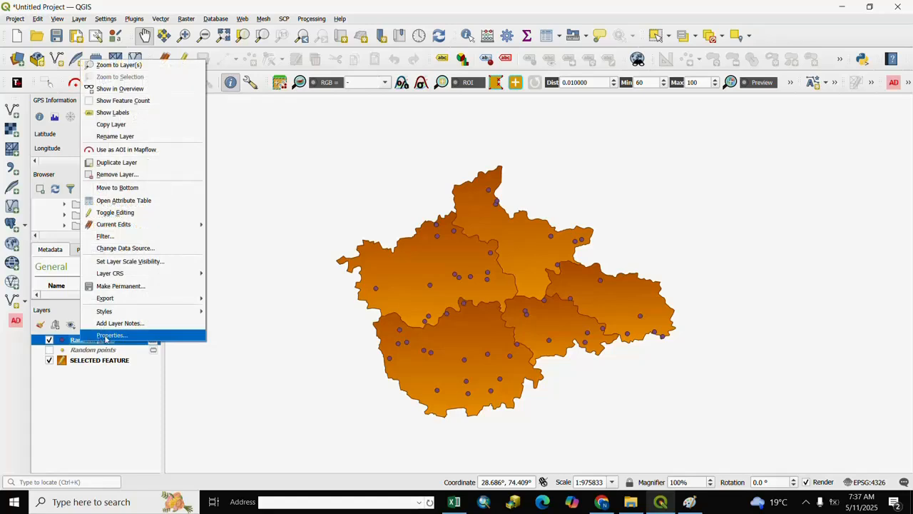
left_click(106, 339)
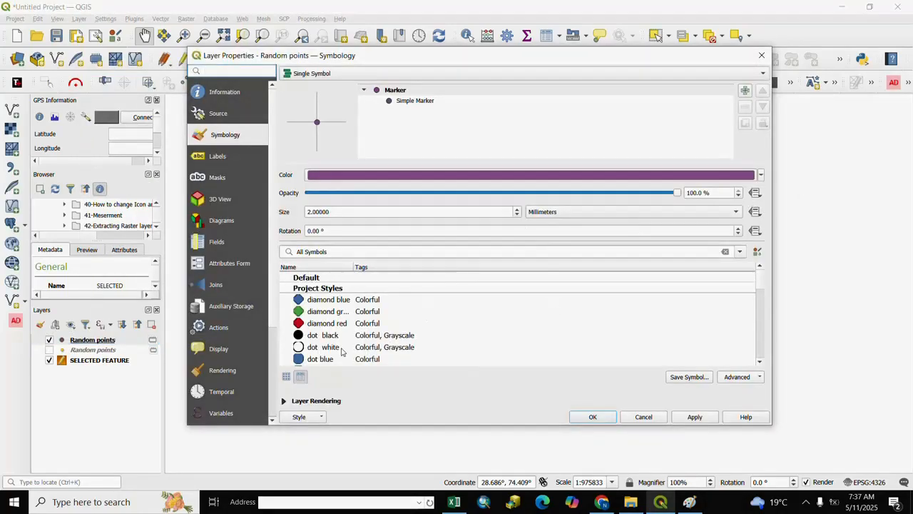
scroll(342, 351, "down", 4)
left_click(304, 349)
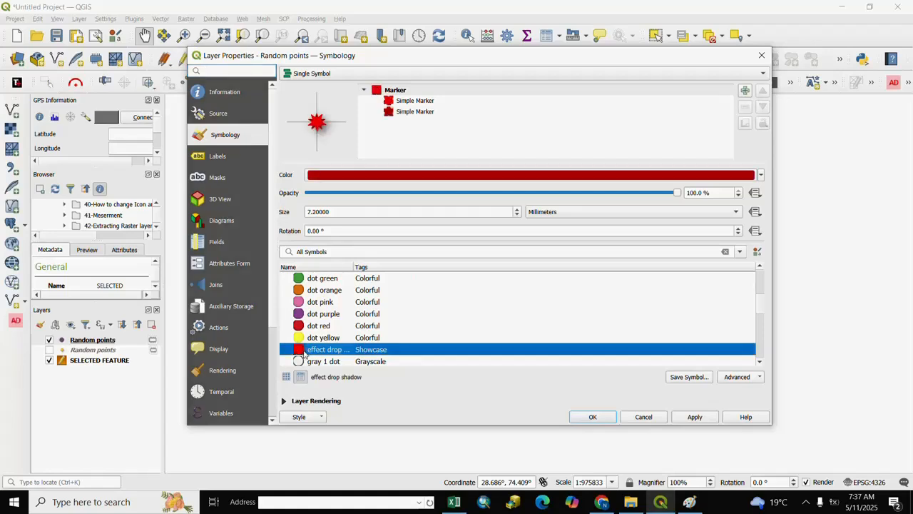
left_click(761, 175)
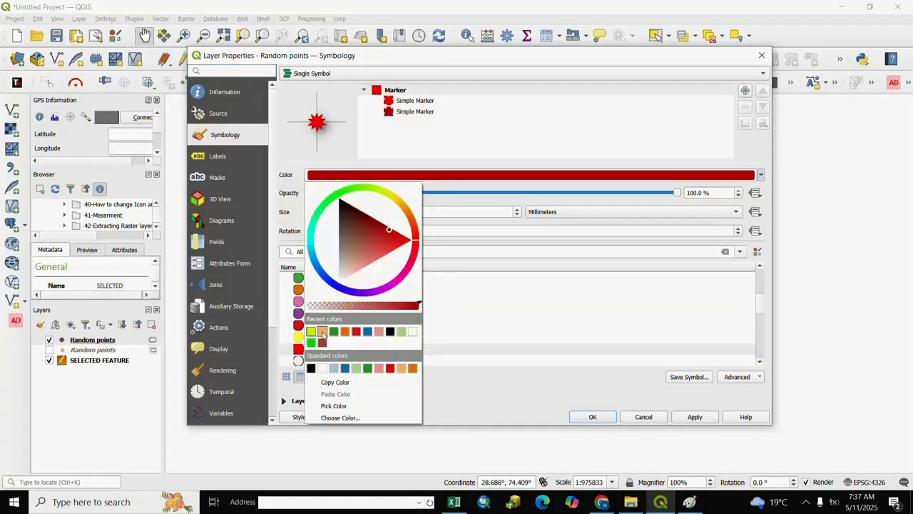
left_click(322, 331)
left_click(695, 417)
left_click(595, 418)
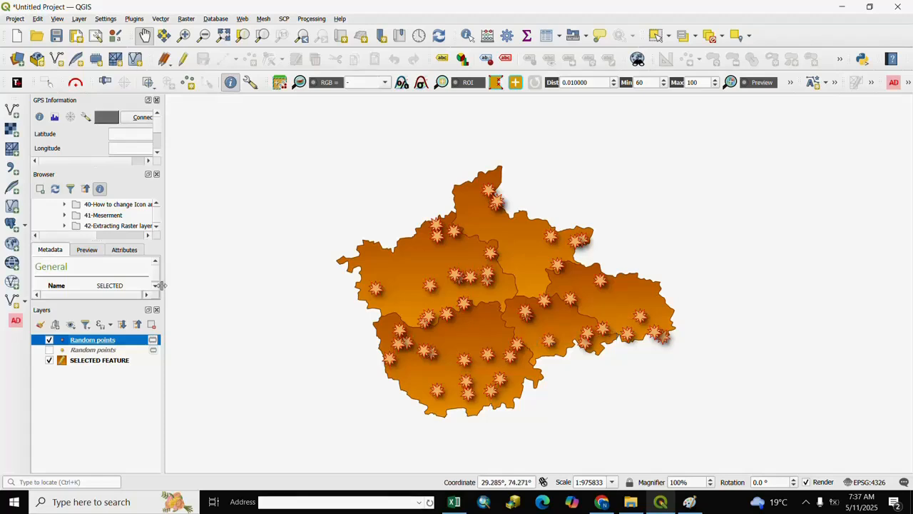
Step: Review the new random points' ids in the attribute table, close it, and examine the point distribution across the polygons
left_click(549, 36)
scroll(366, 301, "down", 10)
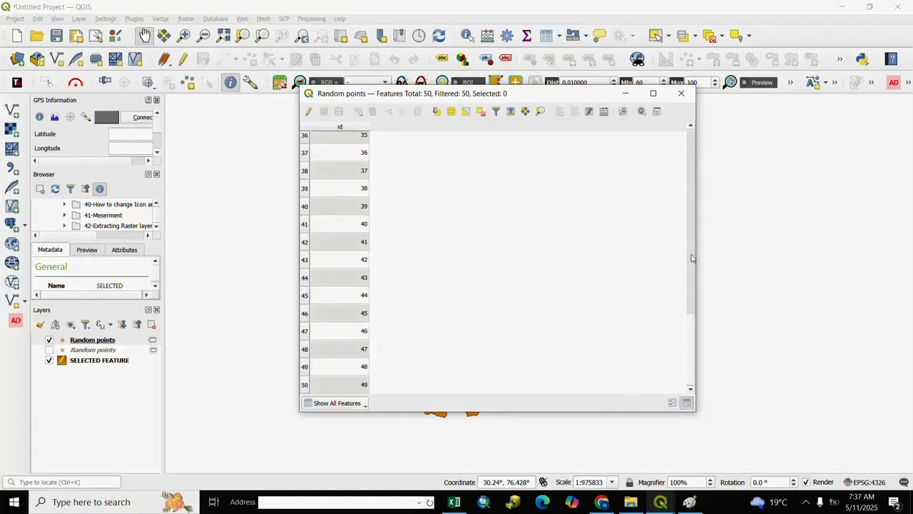
left_click(682, 95)
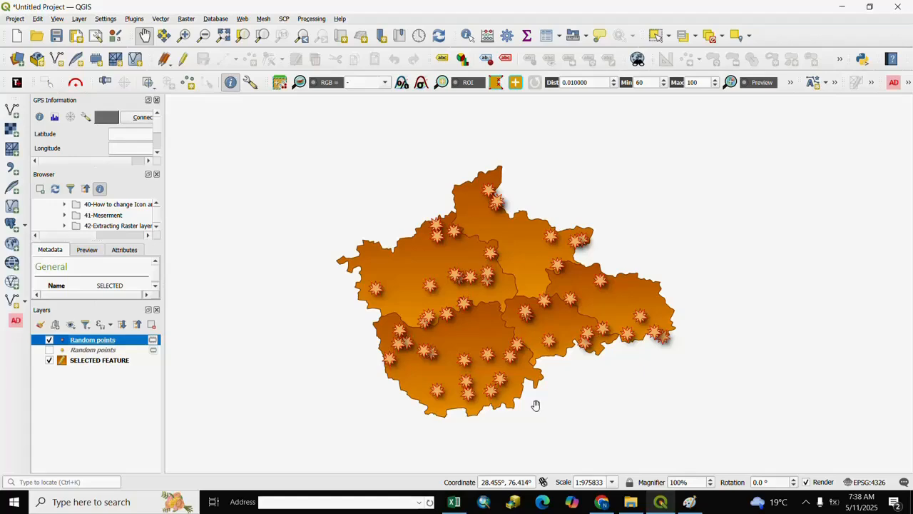
scroll(528, 389, "up", 1)
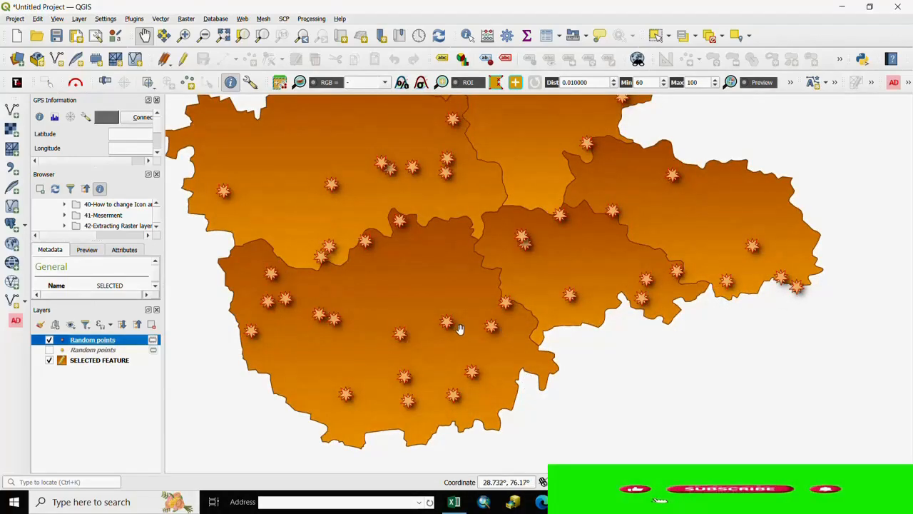
scroll(460, 329, "down", 1)
left_click_drag(461, 326, 503, 325)
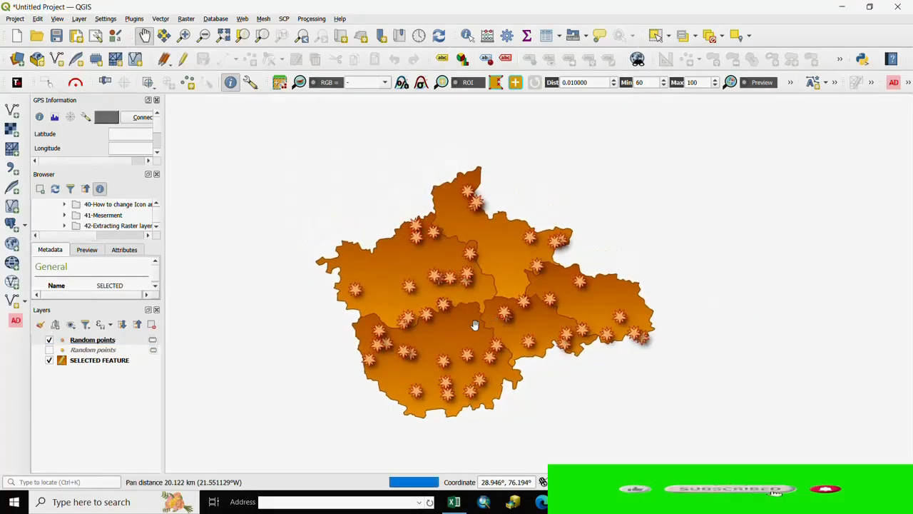
scroll(483, 359, "up", 1)
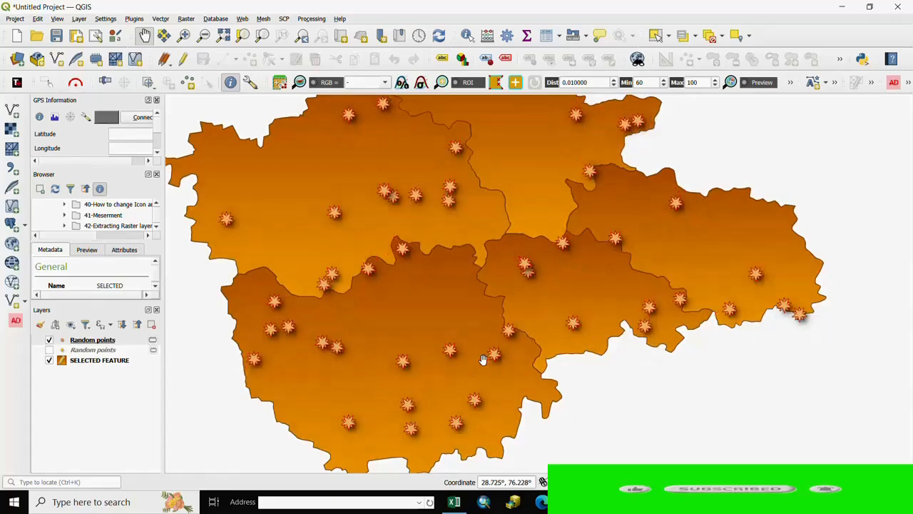
left_click_drag(437, 356, 480, 366)
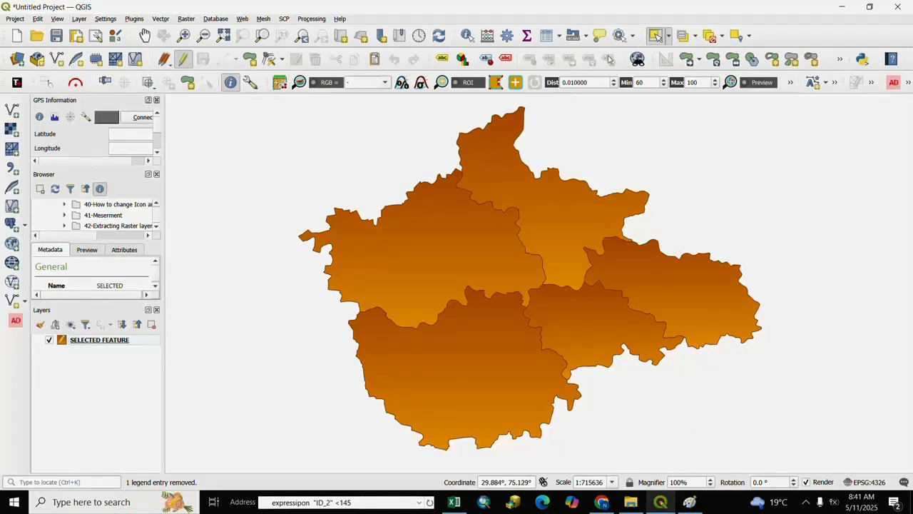
Step: Select all the district polygons and set up Random Points Inside Polygons on SELECTED FEATURE, restricted to selected features only
left_click_drag(289, 132, 779, 455)
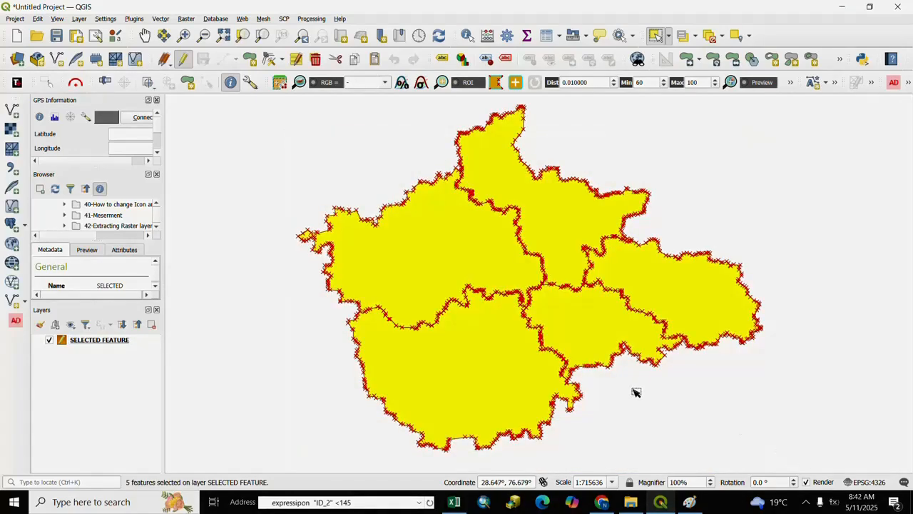
left_click(158, 20)
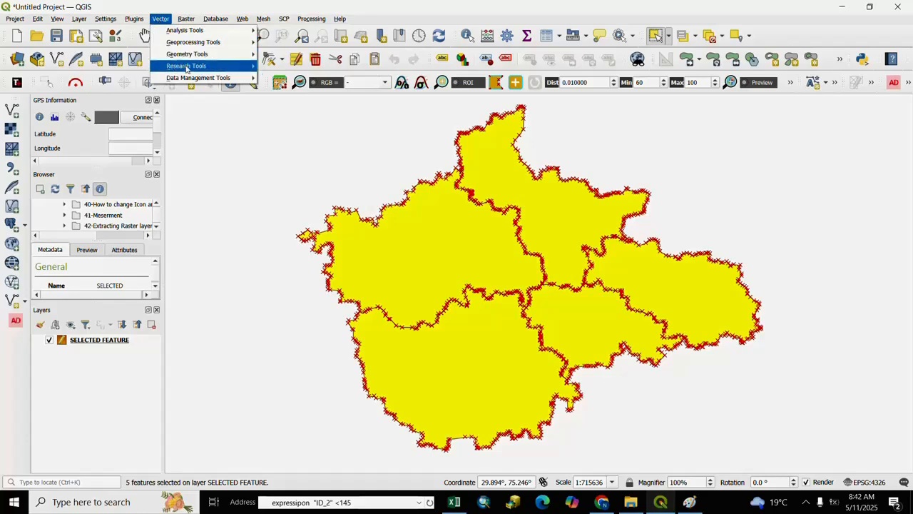
mouse_move(186, 68)
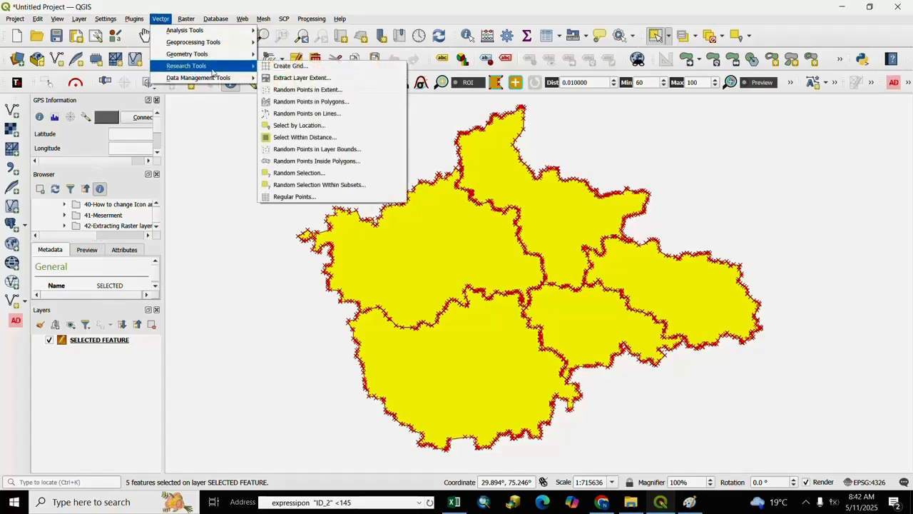
left_click(298, 165)
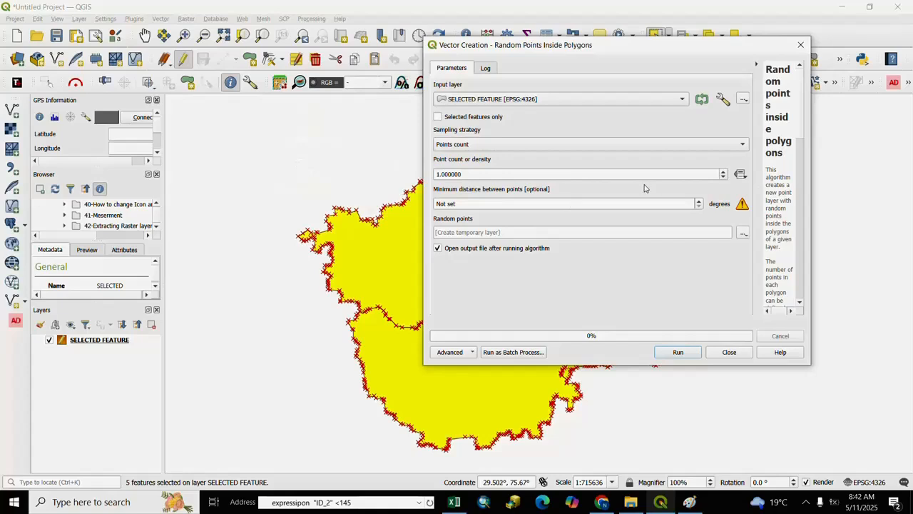
left_click(682, 101)
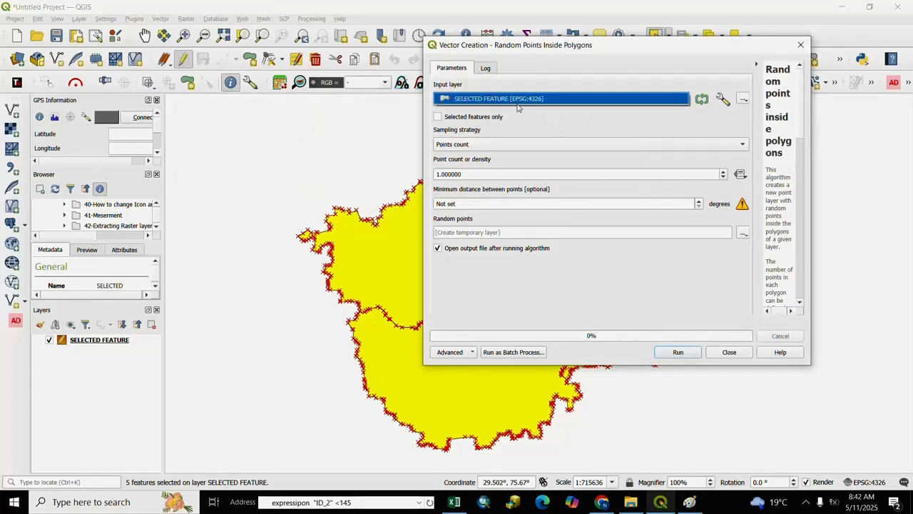
left_click(515, 103)
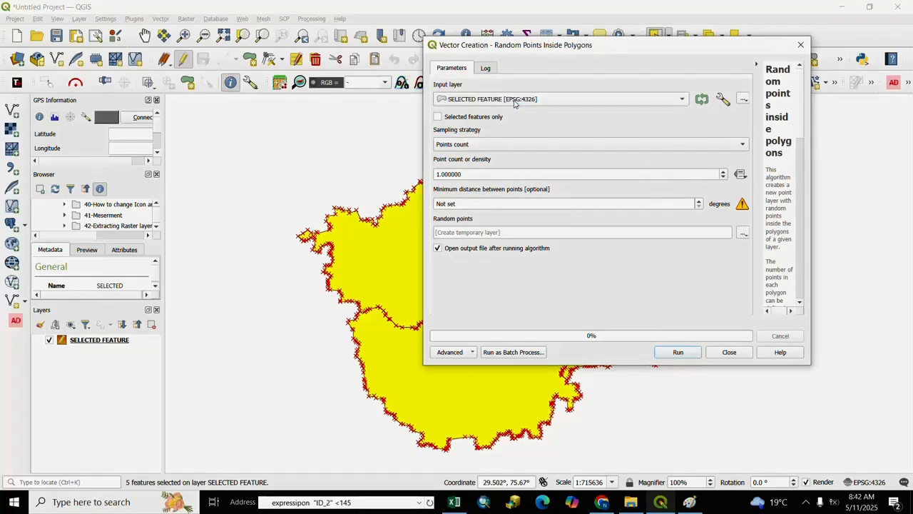
left_click(437, 118)
Step: Override the point count with the expression "ID_2" <145, generate the random points in a temporary layer, and close the tool
left_click(740, 175)
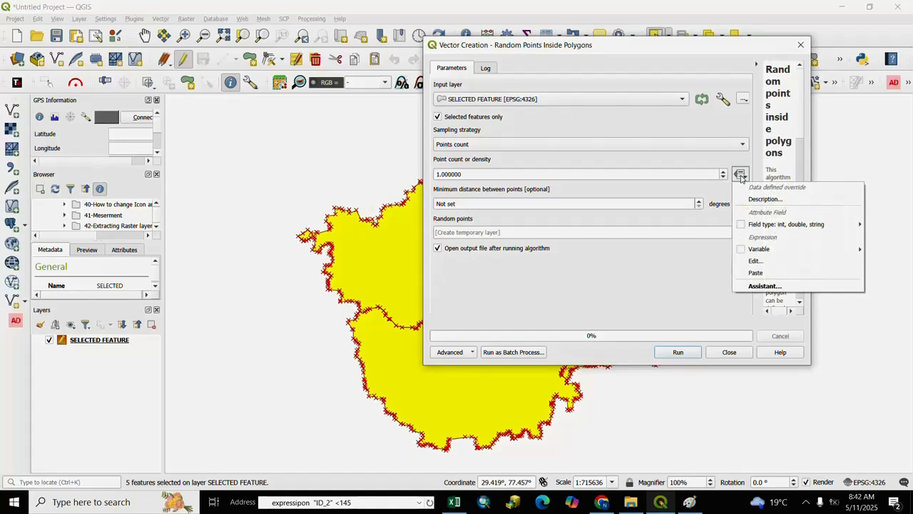
left_click(753, 262)
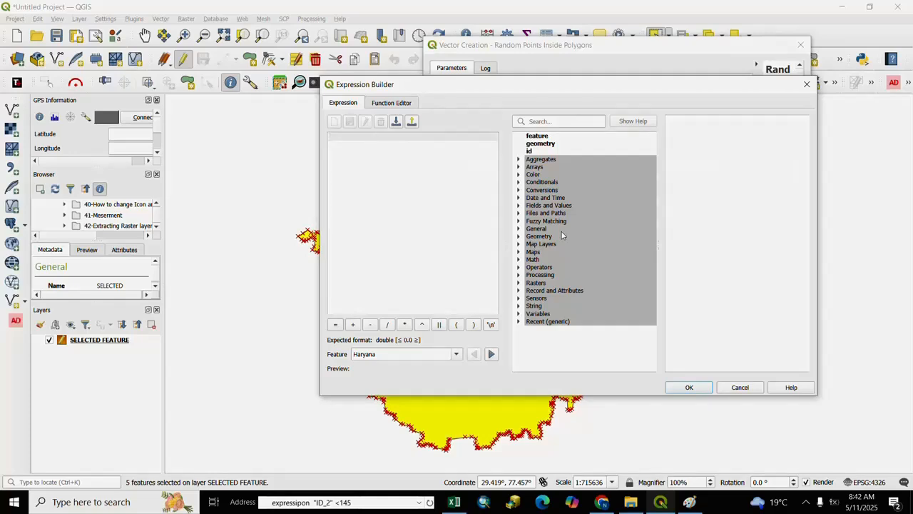
left_click(518, 206)
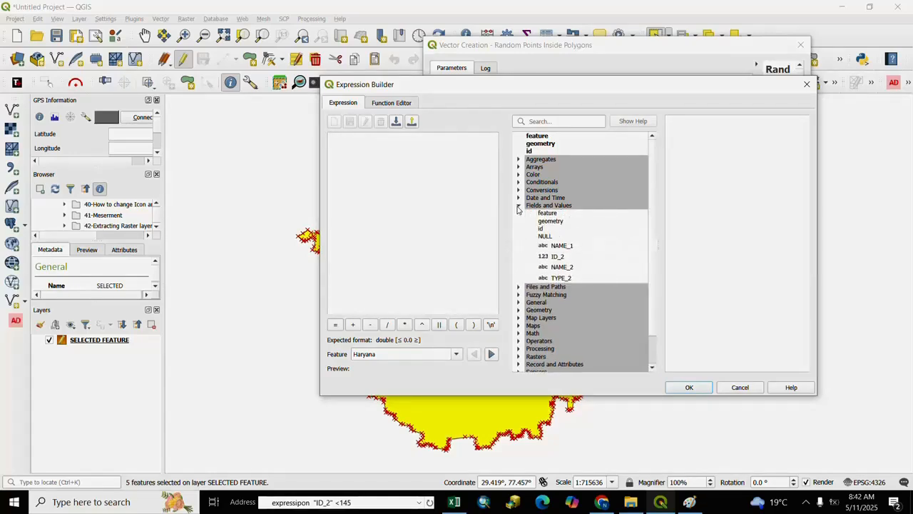
left_click(553, 256)
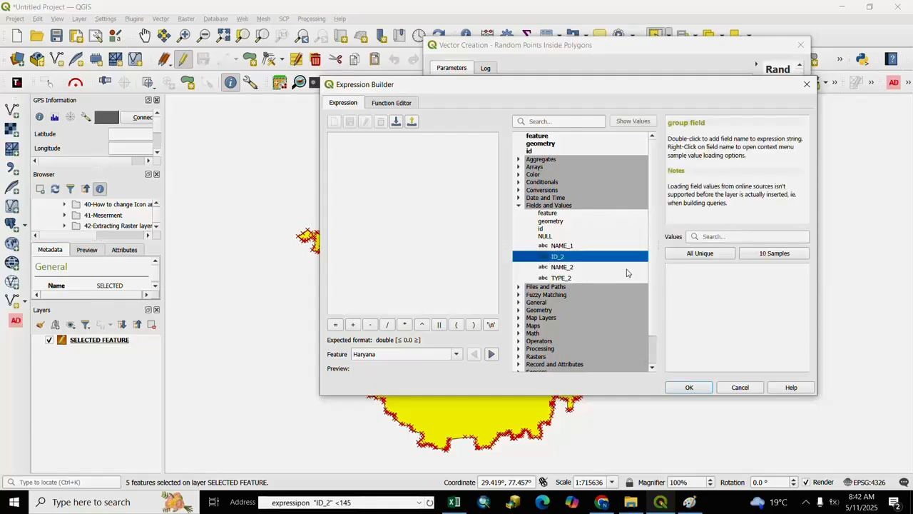
double_click(546, 258)
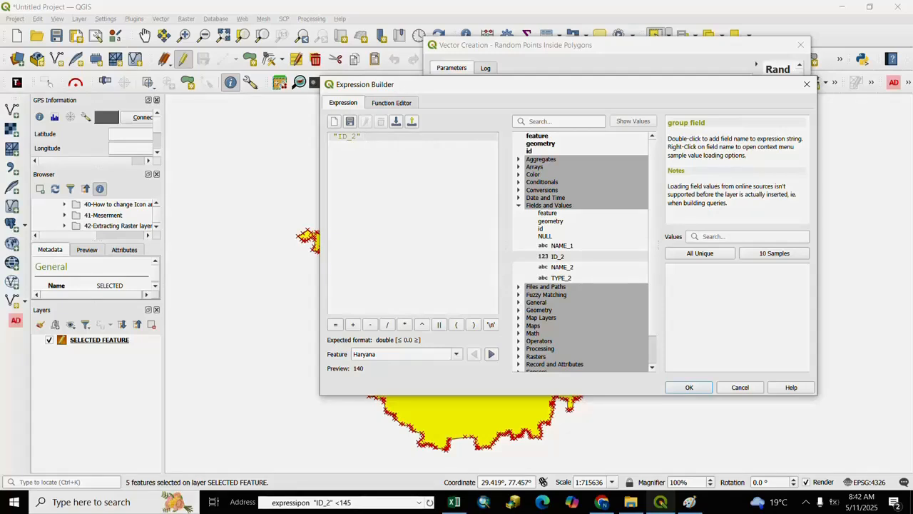
type("<")
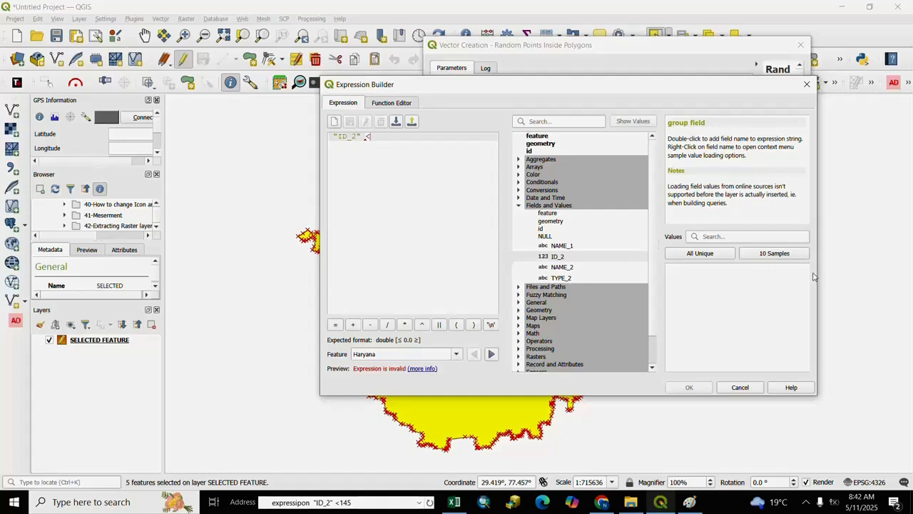
left_click(765, 254)
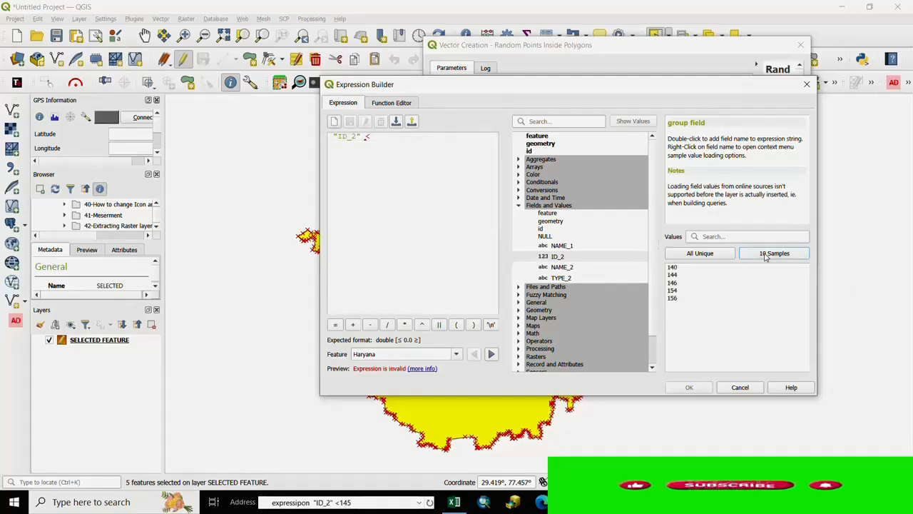
mouse_move(378, 137)
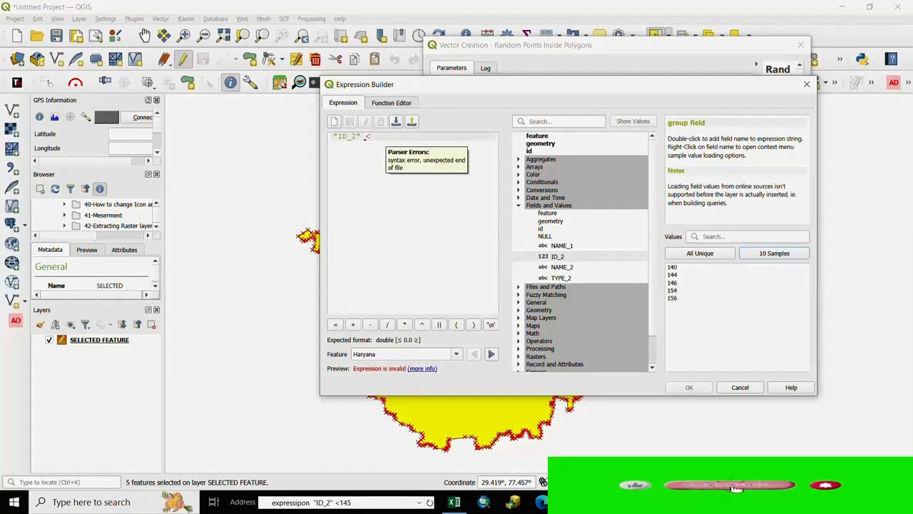
type("14")
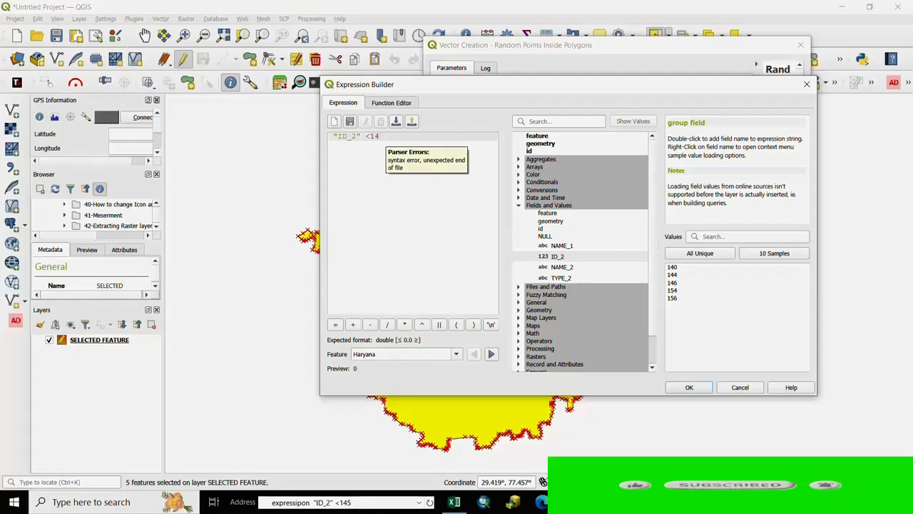
type("5")
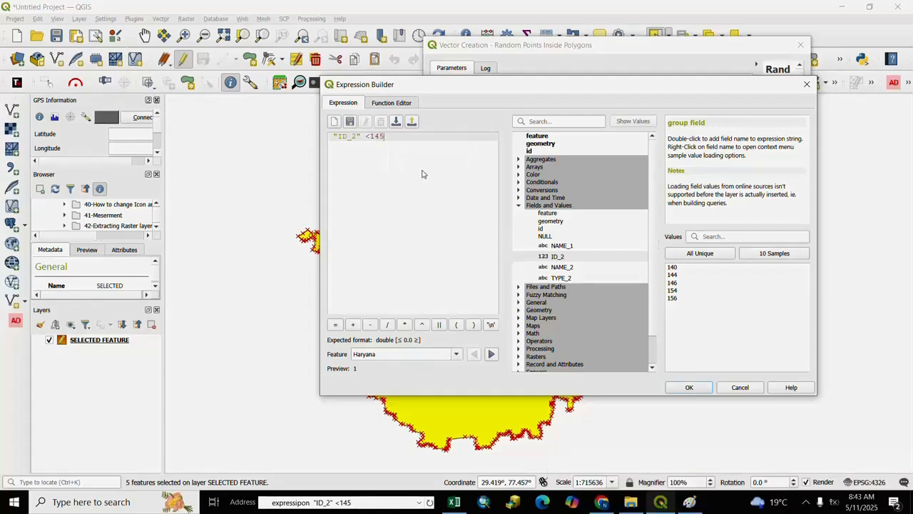
left_click(687, 389)
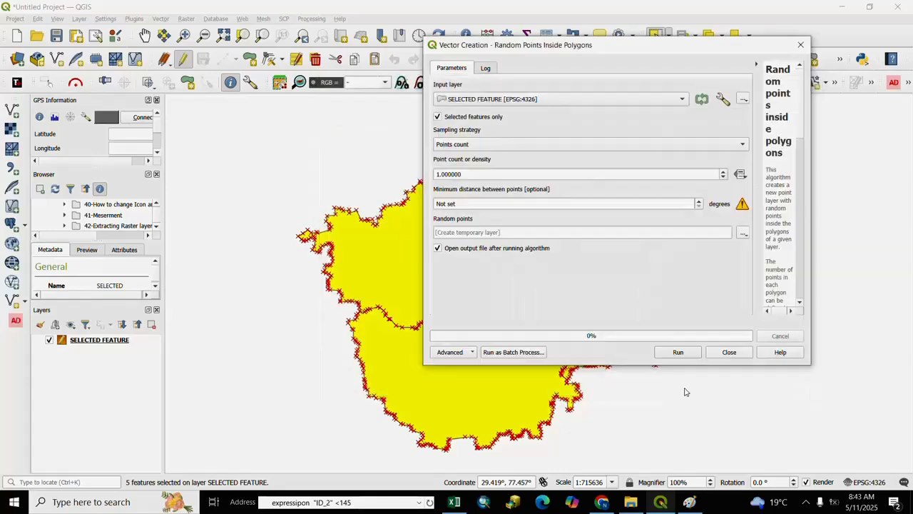
left_click(674, 352)
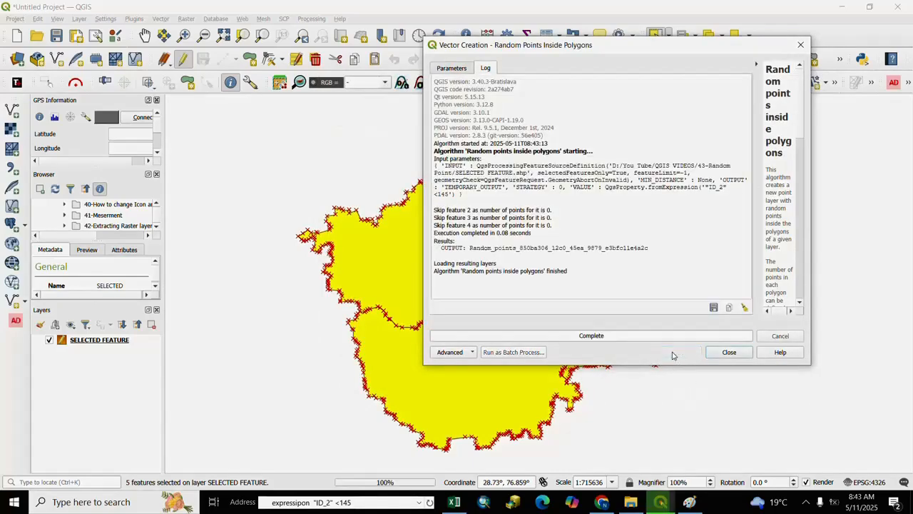
left_click(733, 356)
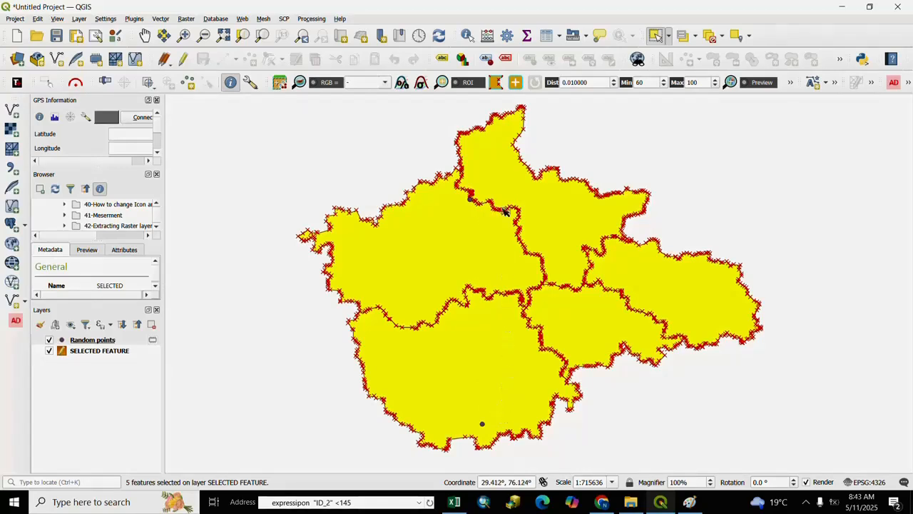
Step: Style the new Random points layer with the effect drop shadow symbol in yellow-green
right_click(93, 343)
left_click(116, 335)
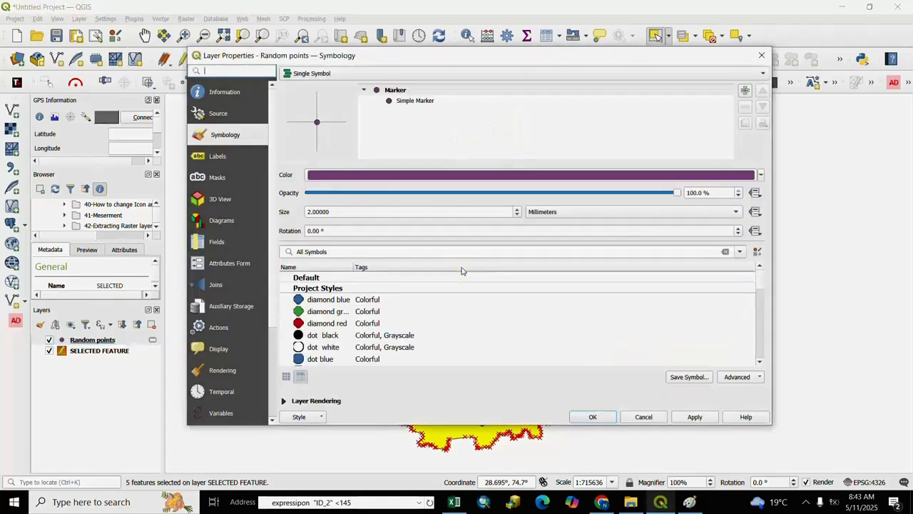
scroll(357, 337, "down", 2)
scroll(357, 337, "down", 1)
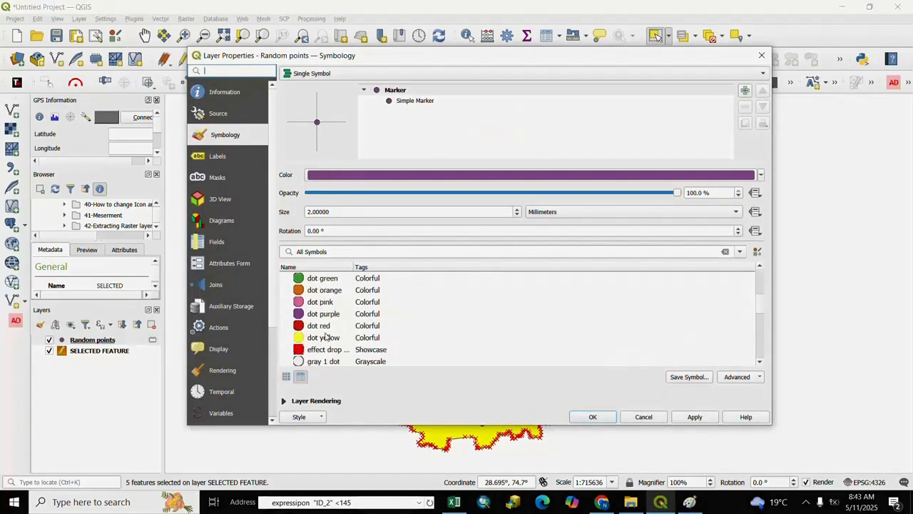
left_click(317, 350)
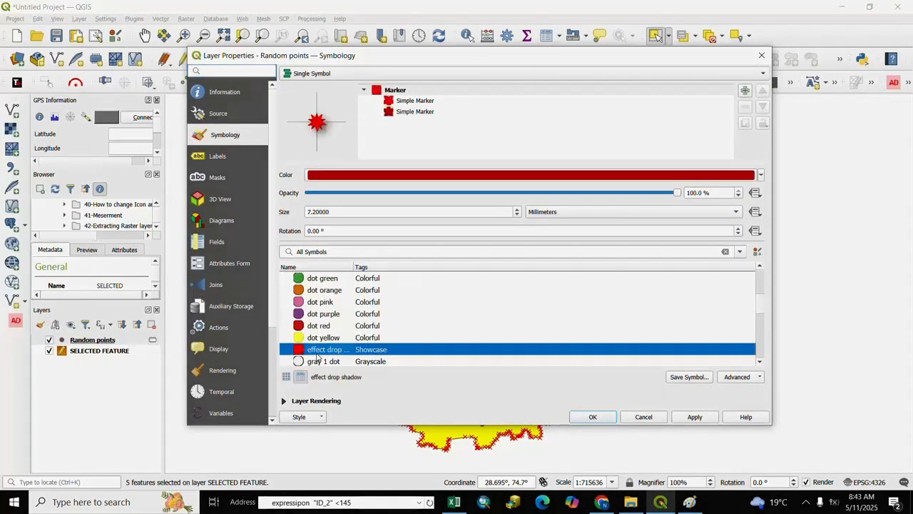
left_click(760, 176)
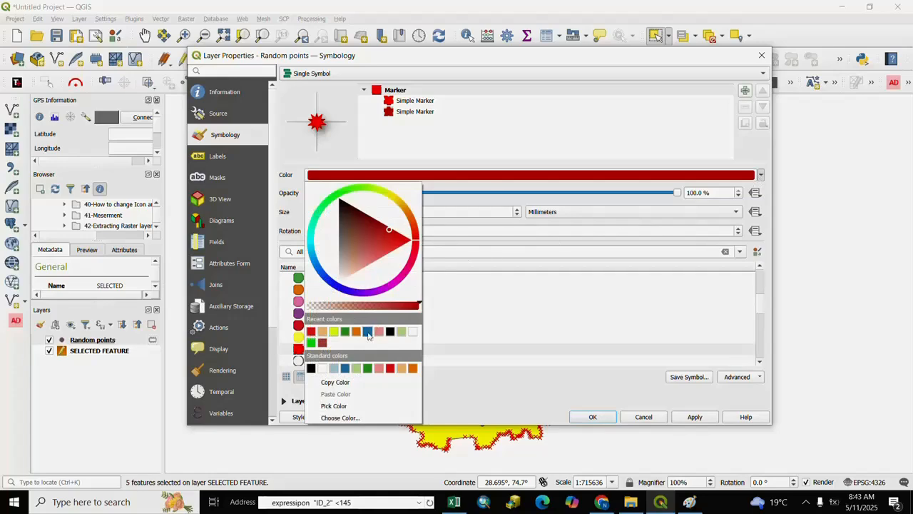
left_click(334, 332)
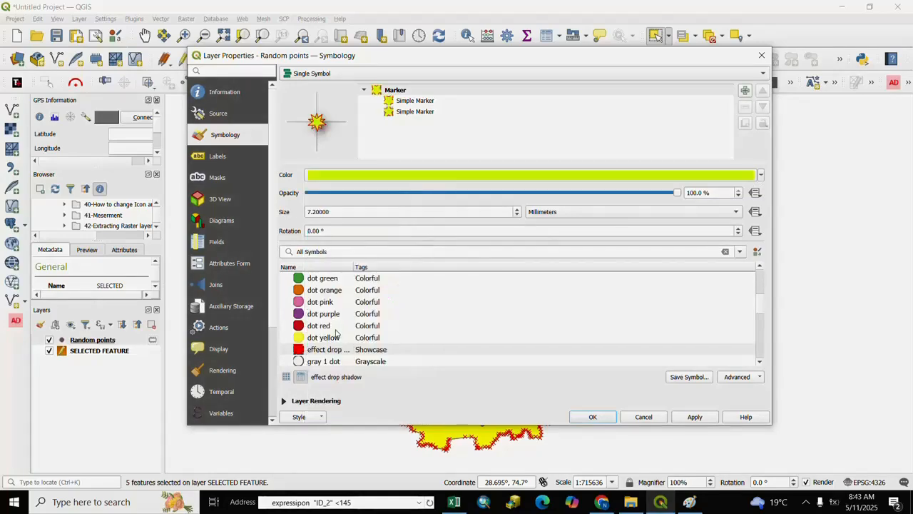
left_click(593, 416)
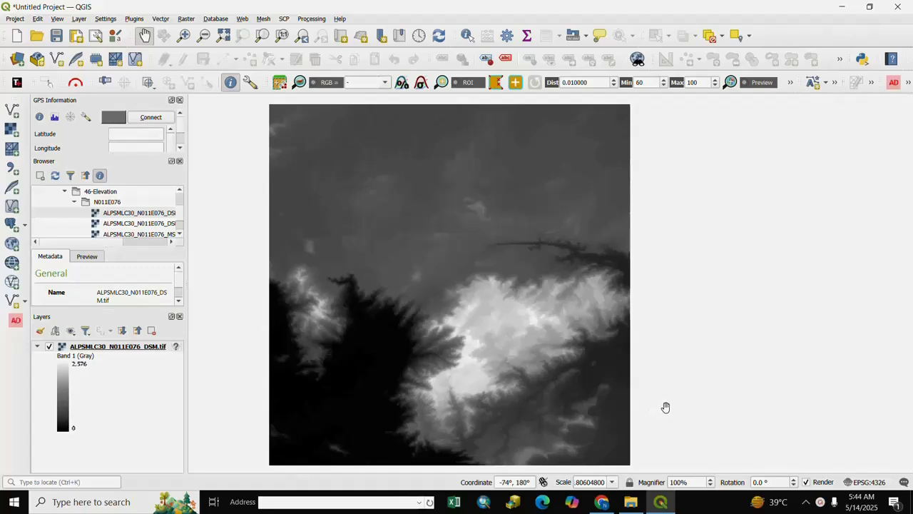
Step: Generate a temporary hillshade from ALPSMLC30_N011E076_DSM.tif with multidirectional shading enabled, and close the Hillshade tool
left_click(186, 19)
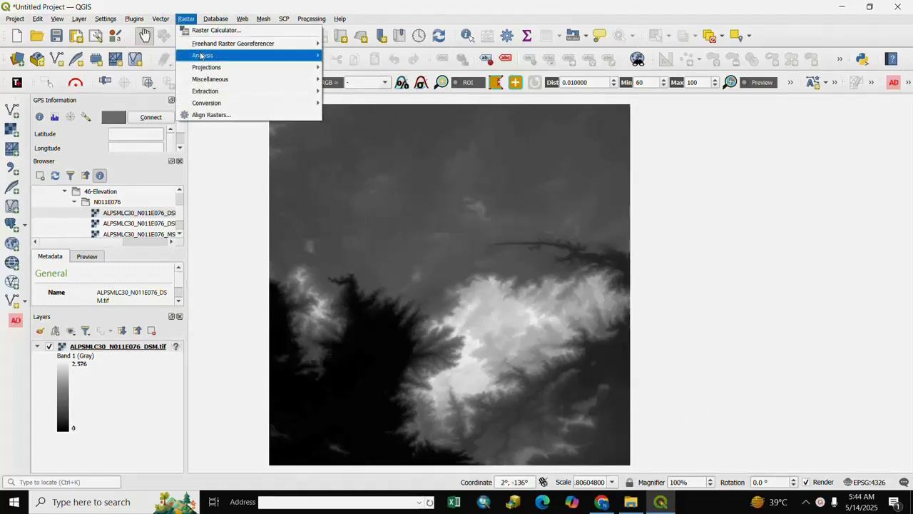
mouse_move(242, 56)
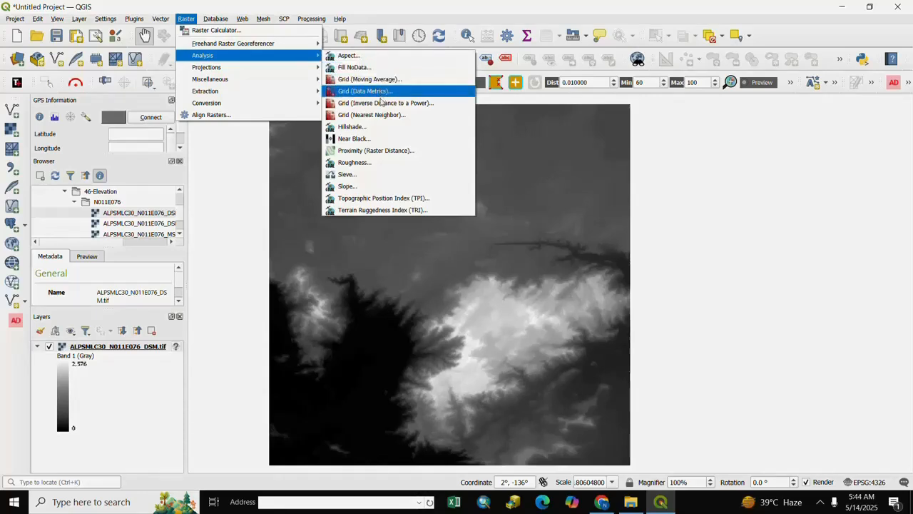
left_click(350, 127)
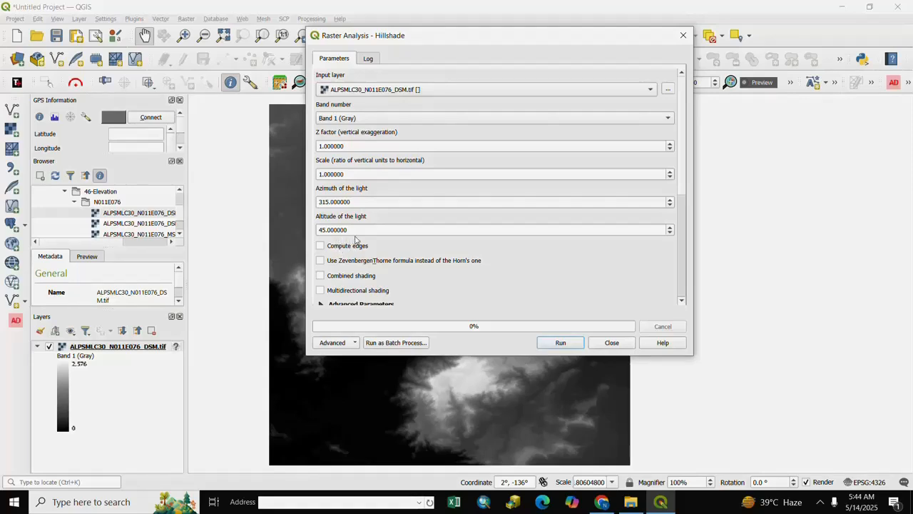
left_click(322, 291)
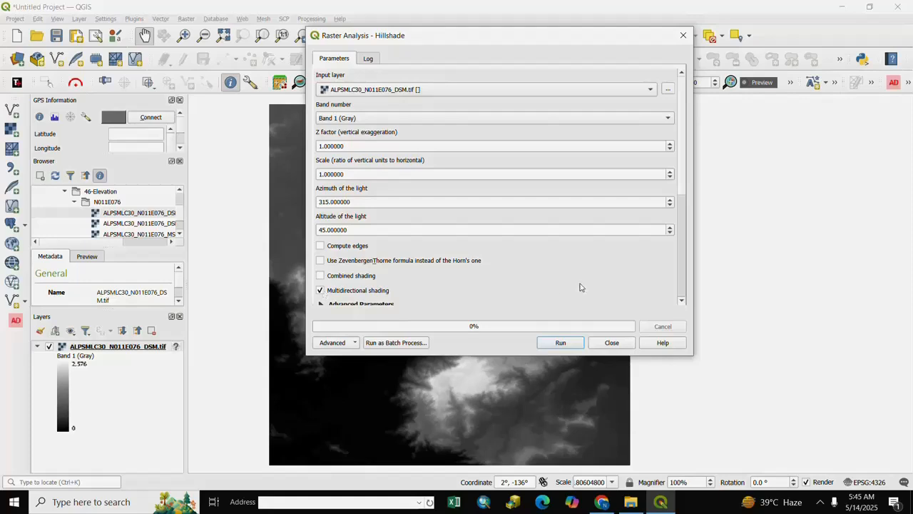
left_click(561, 345)
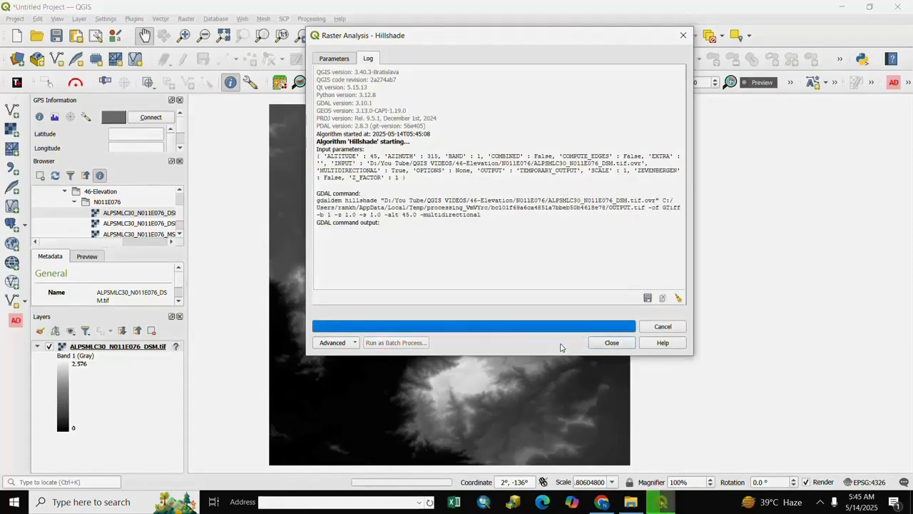
left_click(612, 344)
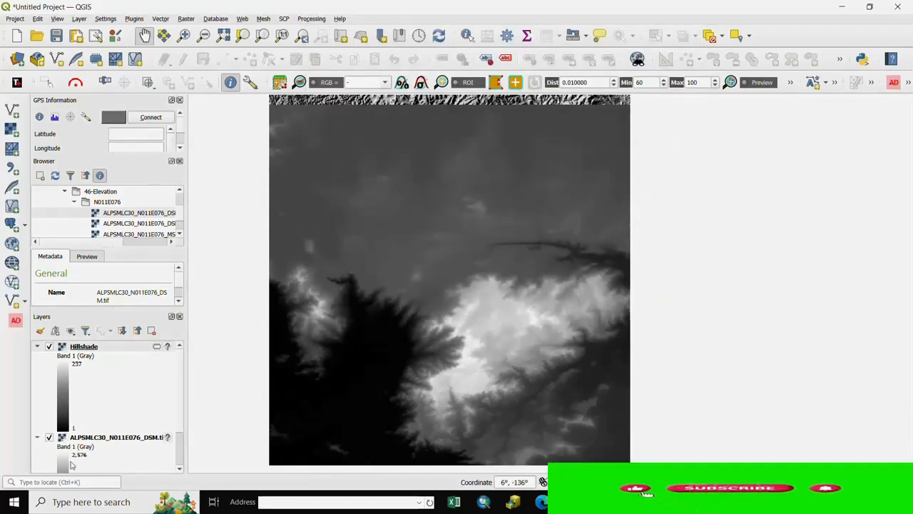
Step: Hide the ALPSMLC30_N011E076_DSM.tif layer and examine the terrain relief in the Hillshade layer up close
left_click(49, 437)
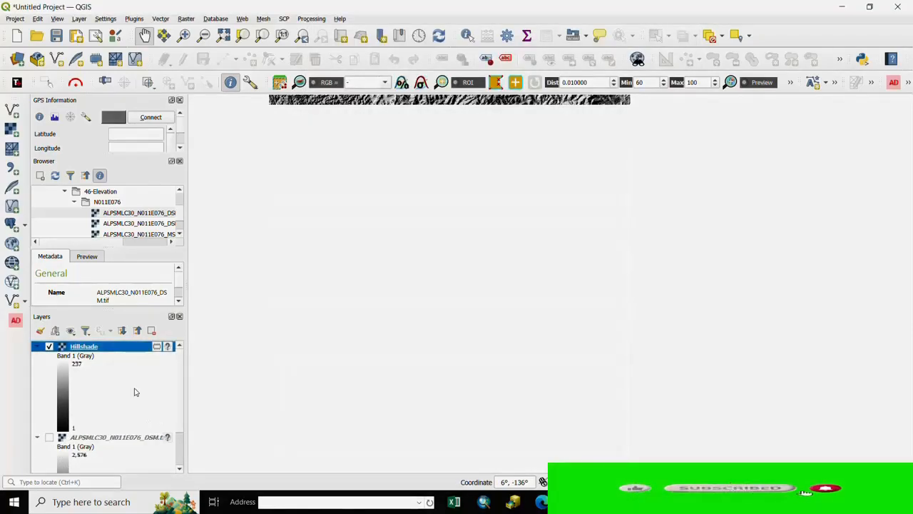
left_click_drag(425, 223, 421, 432)
left_click_drag(430, 207, 450, 345)
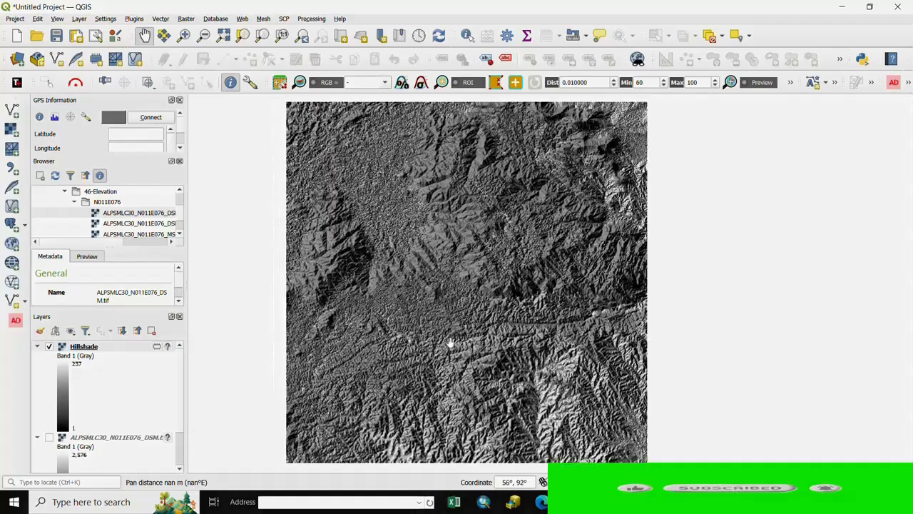
scroll(364, 267, "up", 3)
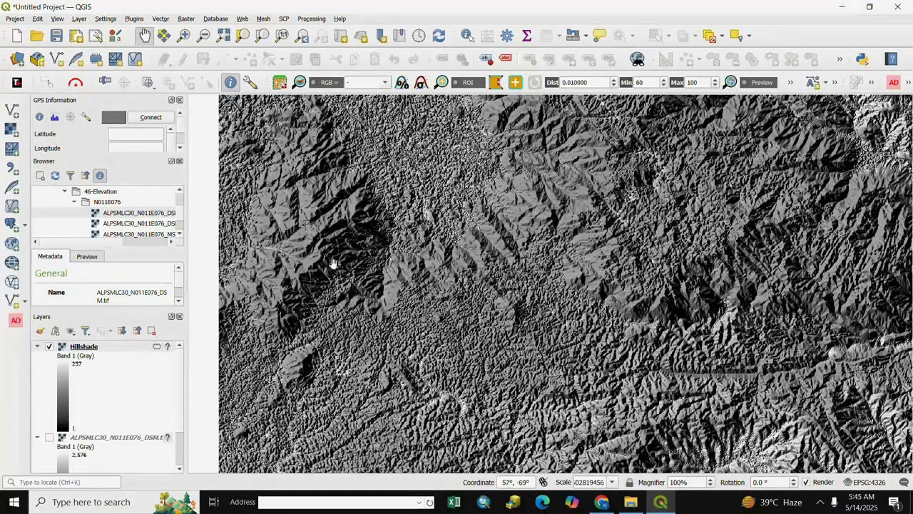
left_click_drag(332, 261, 445, 262)
scroll(408, 274, "up", 1)
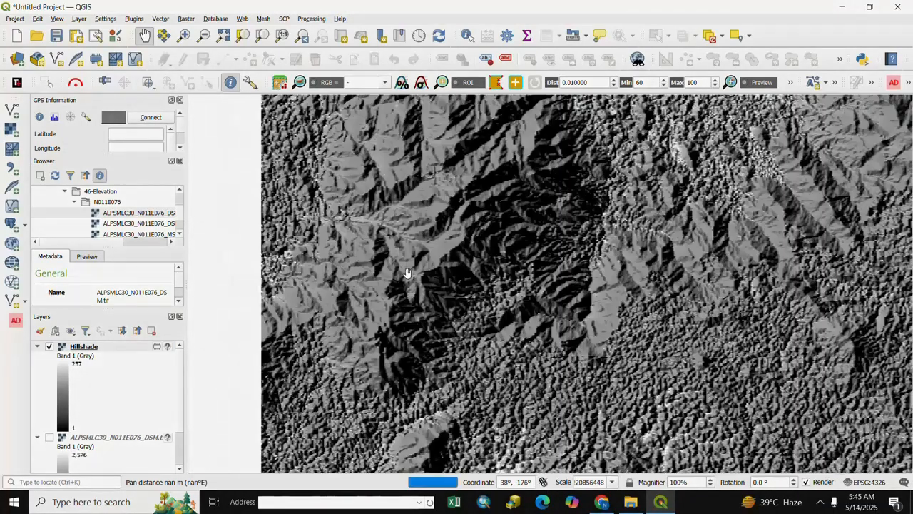
Step: Examine the ridges and valleys across the grayscale Hillshade raster, from close detail out to its wider extent
scroll(456, 259, "up", 1)
left_click_drag(413, 269, 517, 244)
scroll(437, 276, "down", 1)
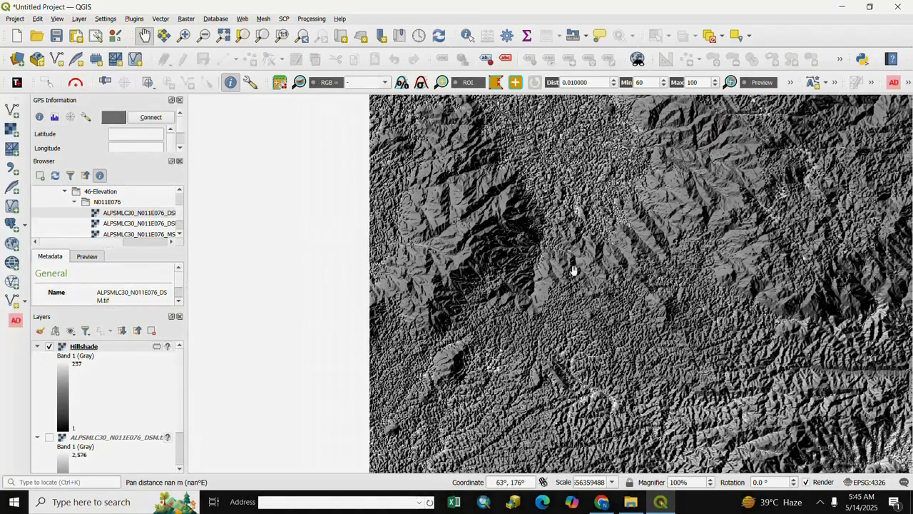
left_click_drag(575, 267, 463, 325)
scroll(520, 292, "down", 1)
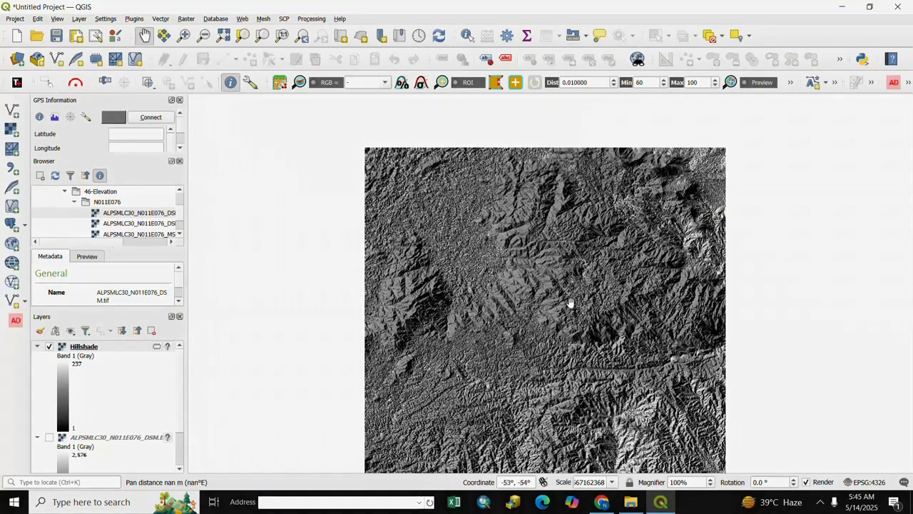
left_click_drag(571, 304, 525, 285)
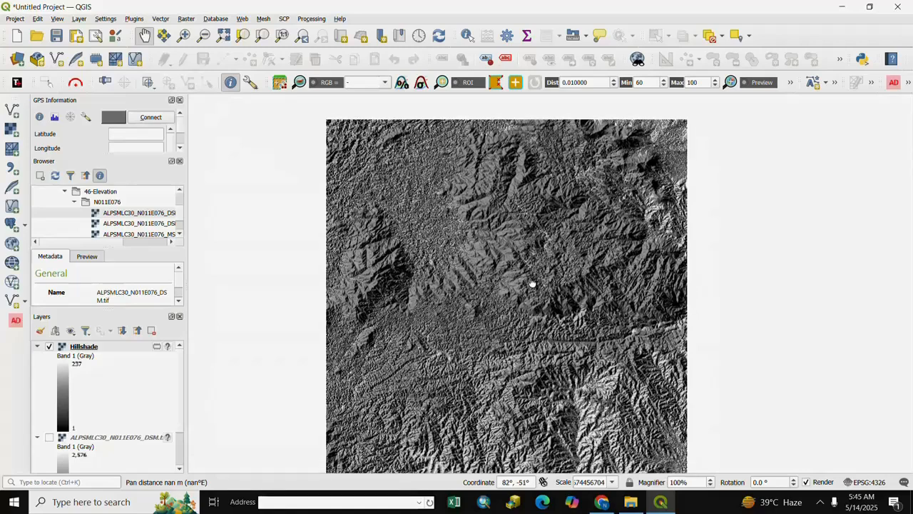
Step: Set the Hillshade layer's symbology to Singleband pseudocolor with the Turbo color ramp
right_click(86, 348)
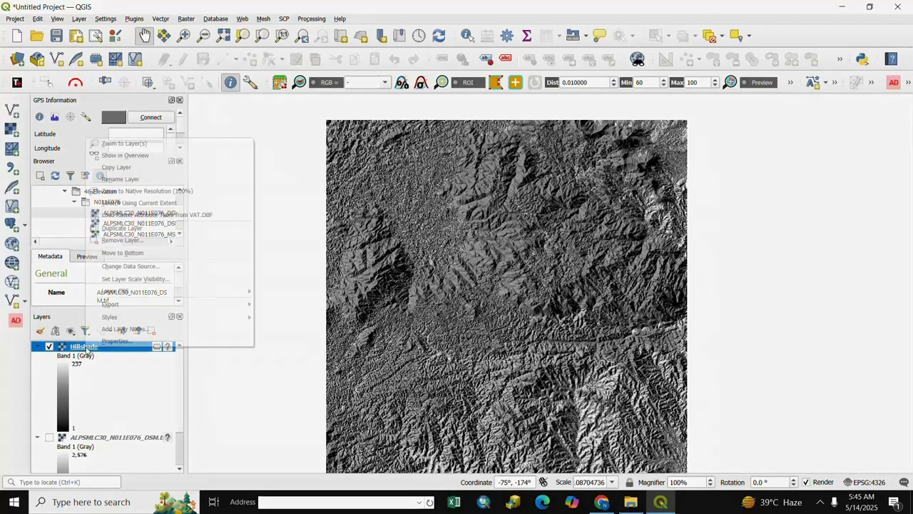
left_click(118, 341)
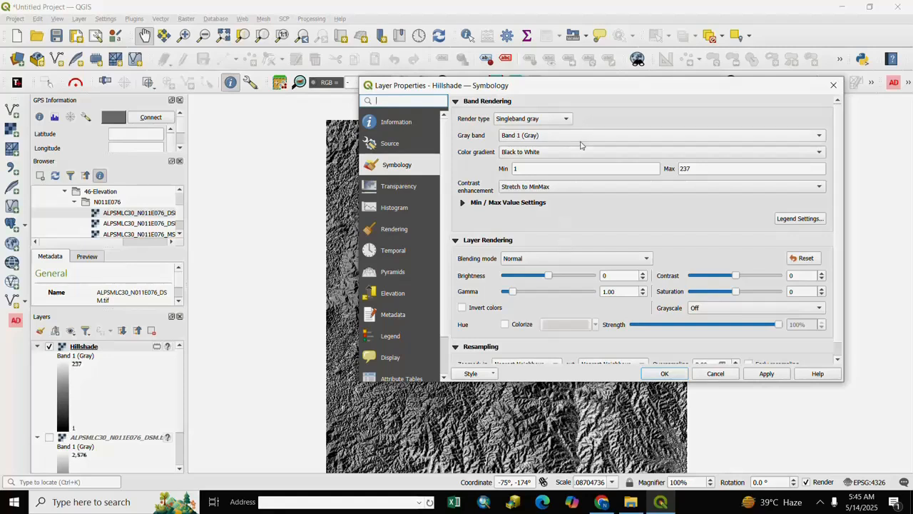
left_click(567, 119)
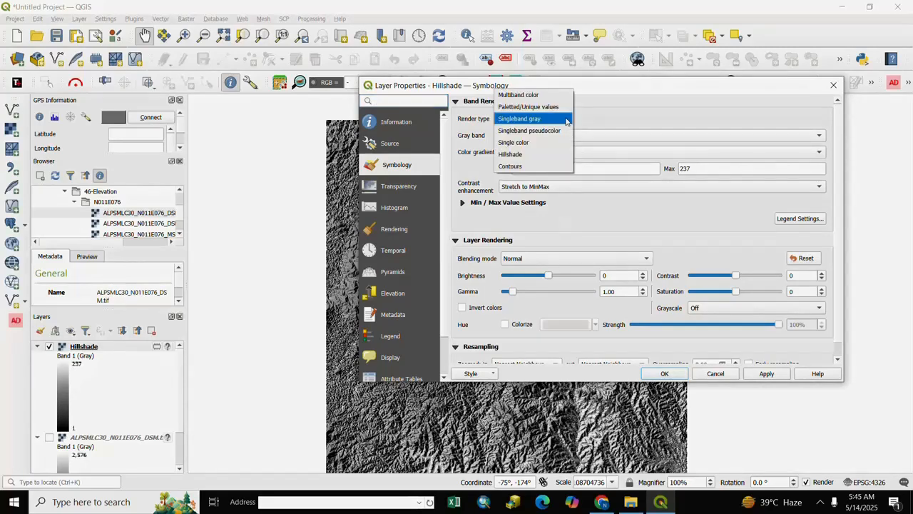
left_click(523, 131)
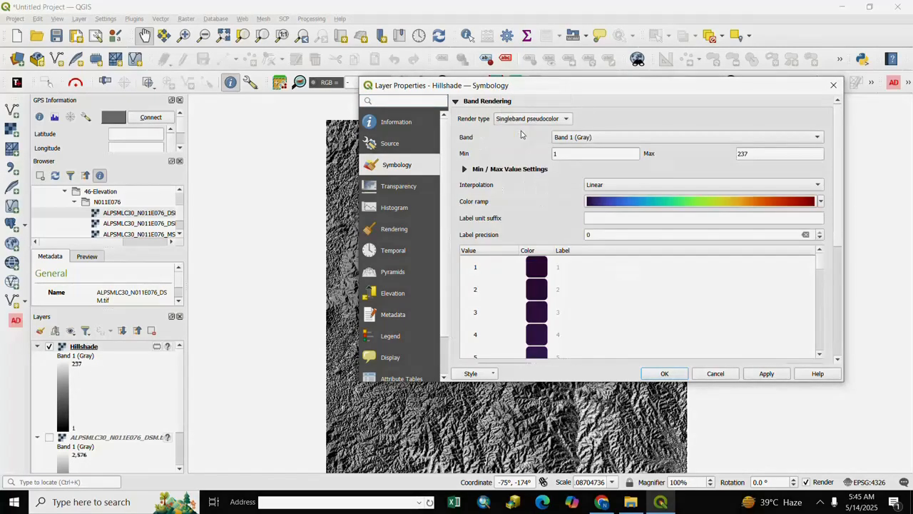
left_click(820, 202)
mouse_move(628, 370)
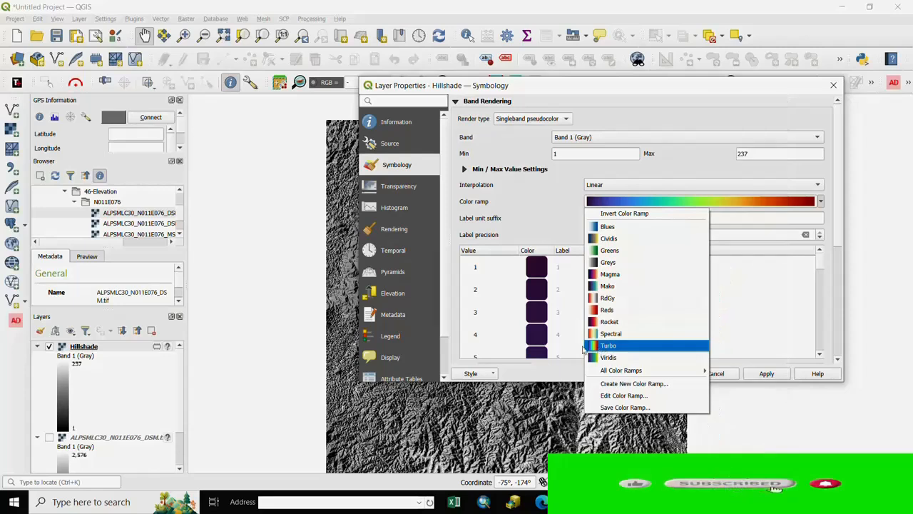
left_click(605, 348)
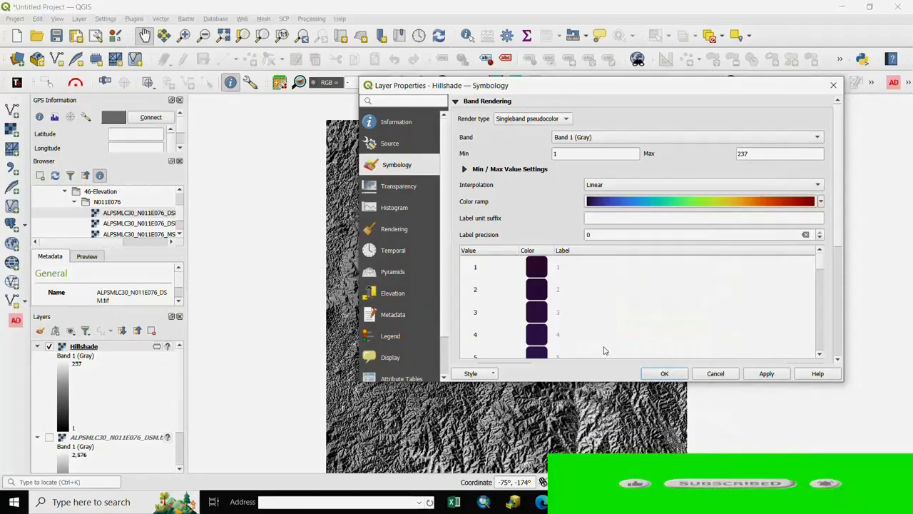
Step: Review the color classes, apply the symbology to the Hillshade layer, and inspect the colored relief on the map
scroll(570, 322, "down", 15)
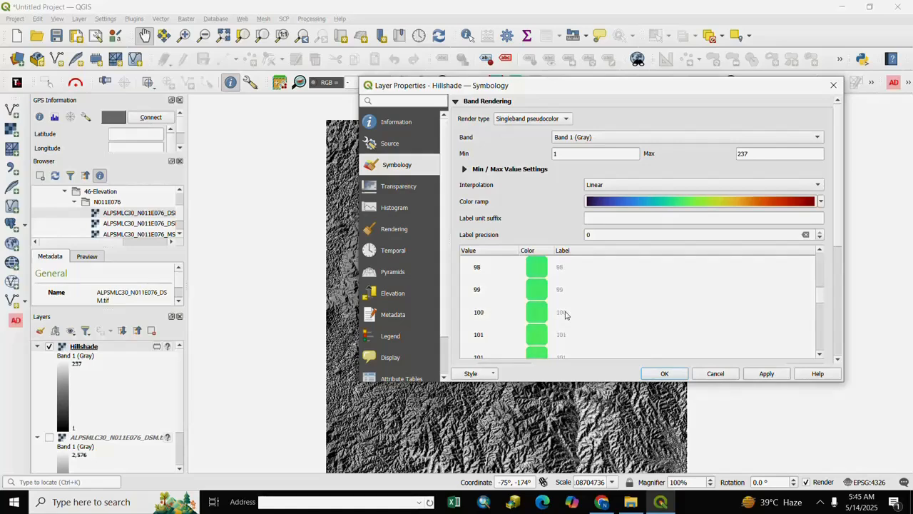
scroll(567, 316, "up", 4)
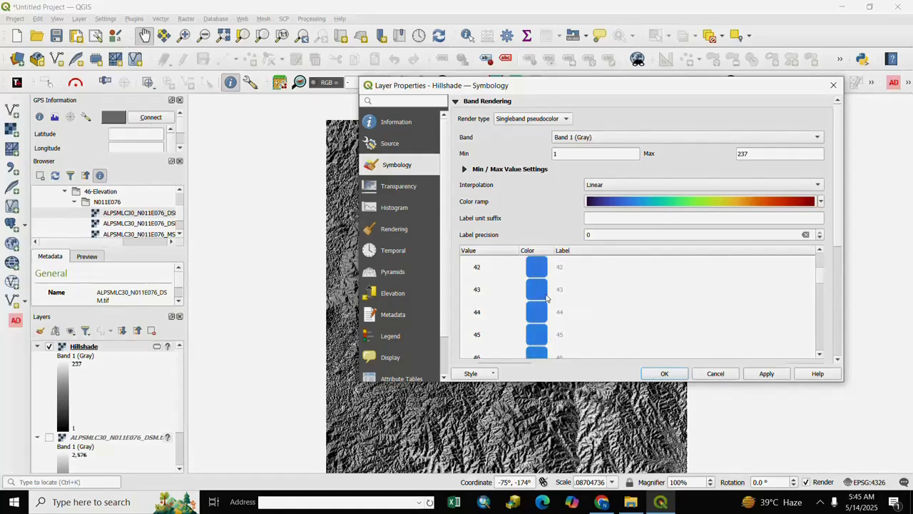
left_click(547, 297)
left_click(769, 373)
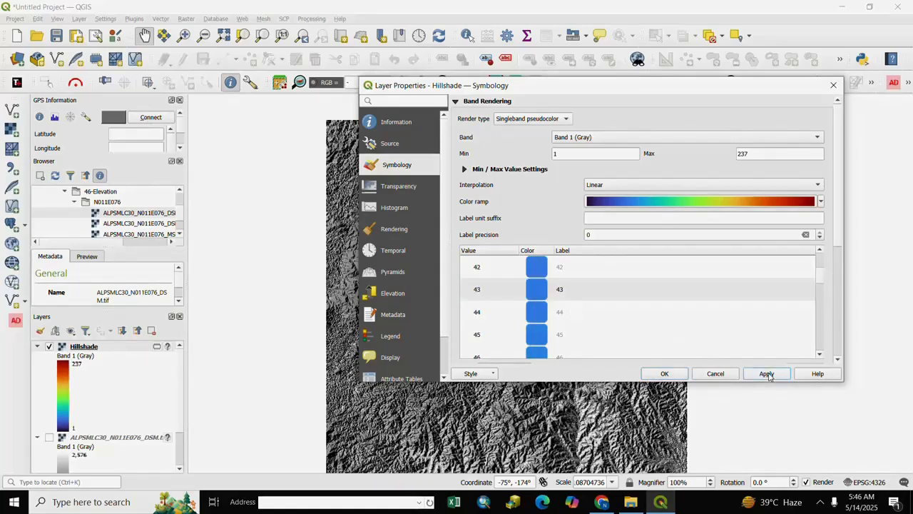
left_click(656, 374)
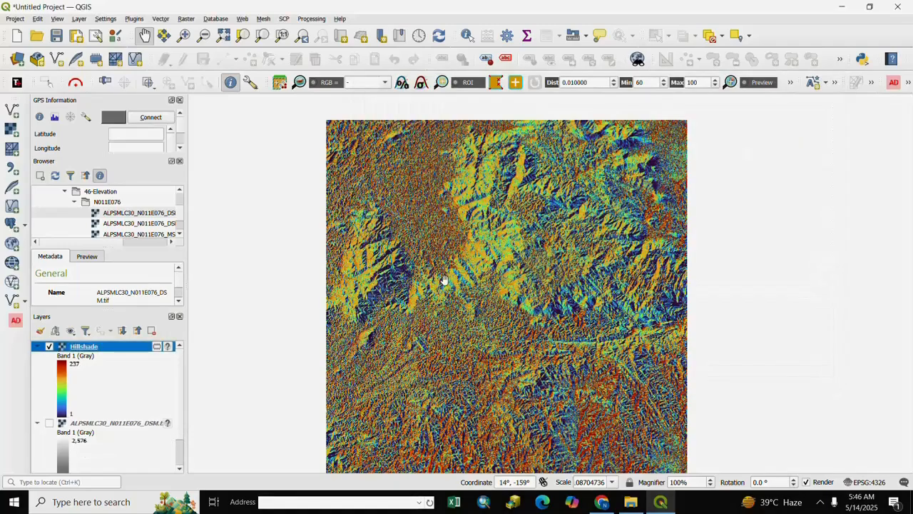
left_click_drag(379, 313, 440, 305)
scroll(441, 304, "up", 3)
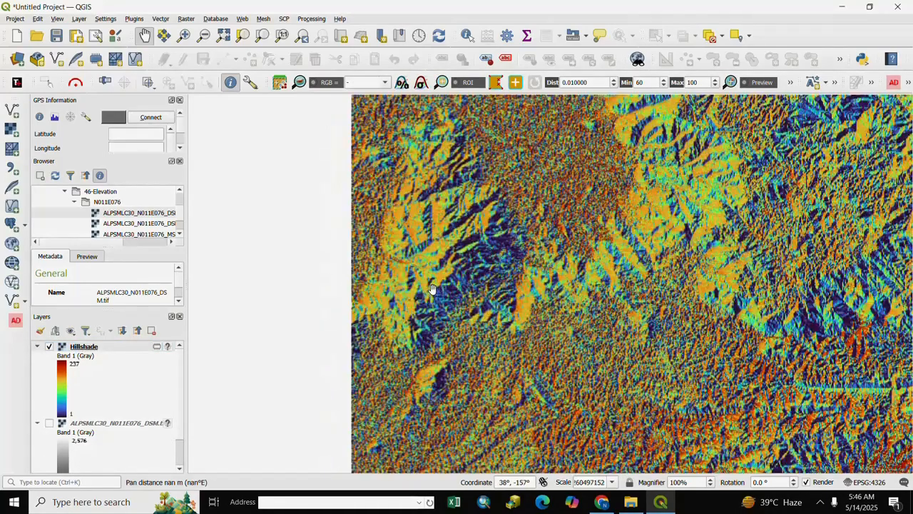